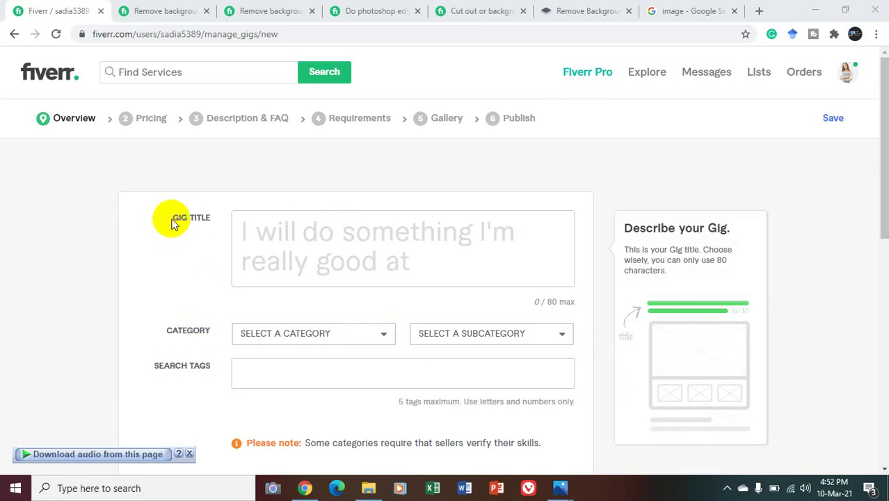
Step: Enter the gig title "remove background from image in just one hour"
click(298, 234)
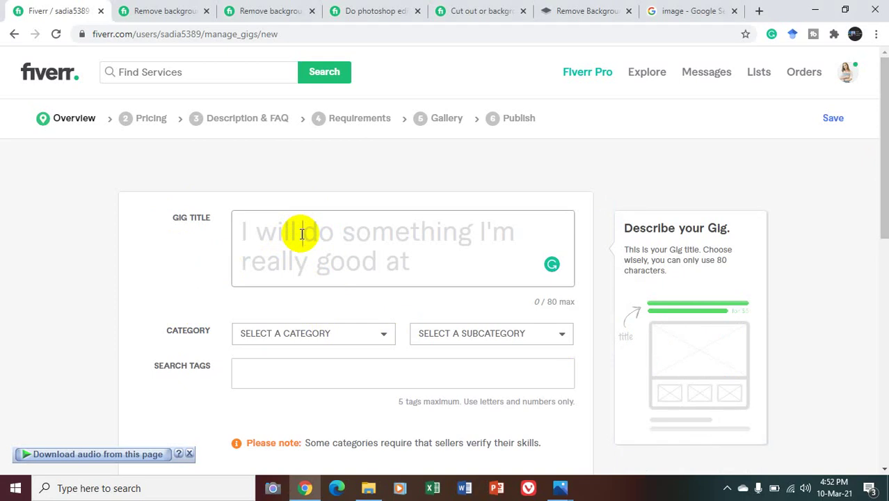
text(rem)
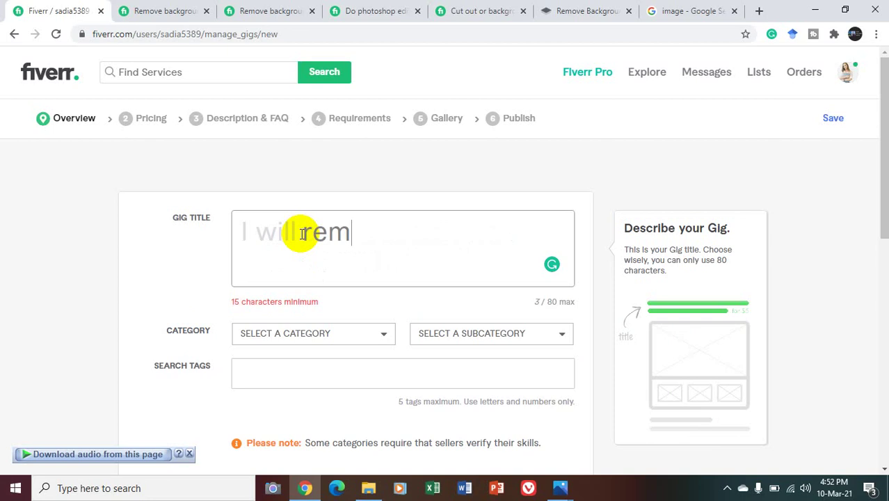
text(ove)
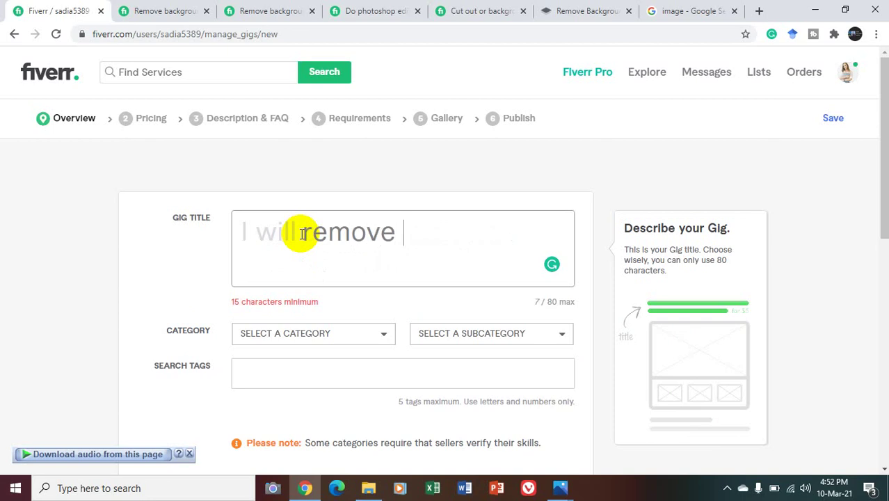
text( back)
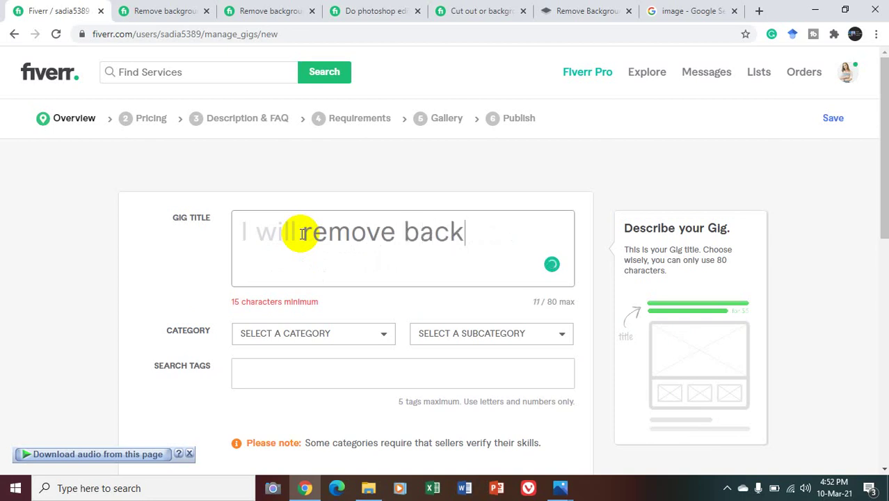
text(groun)
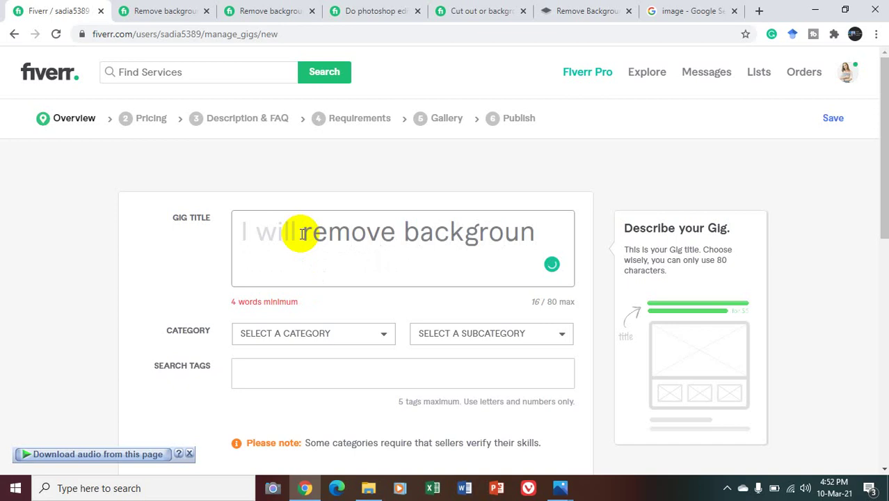
text(d from )
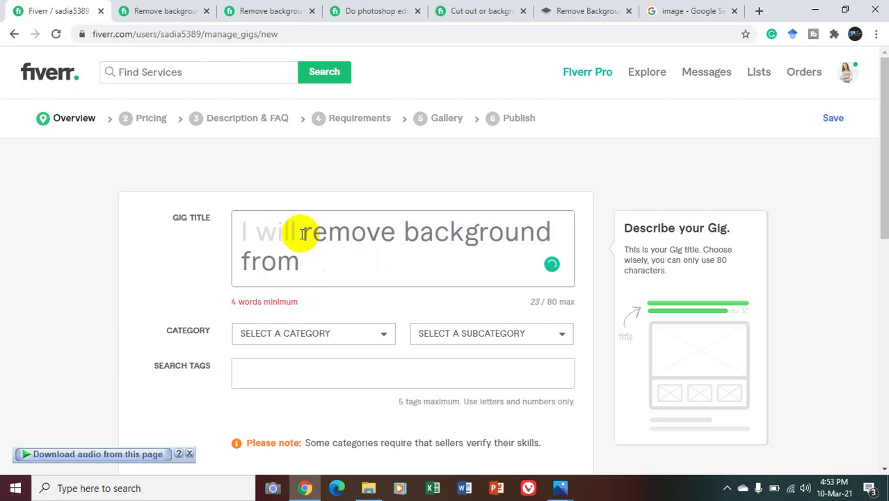
text(image )
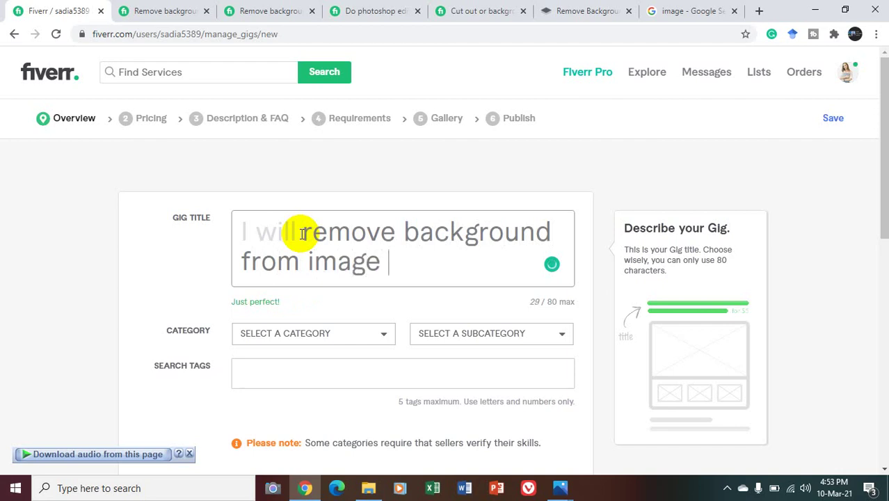
text(p)
key(BackSpace)
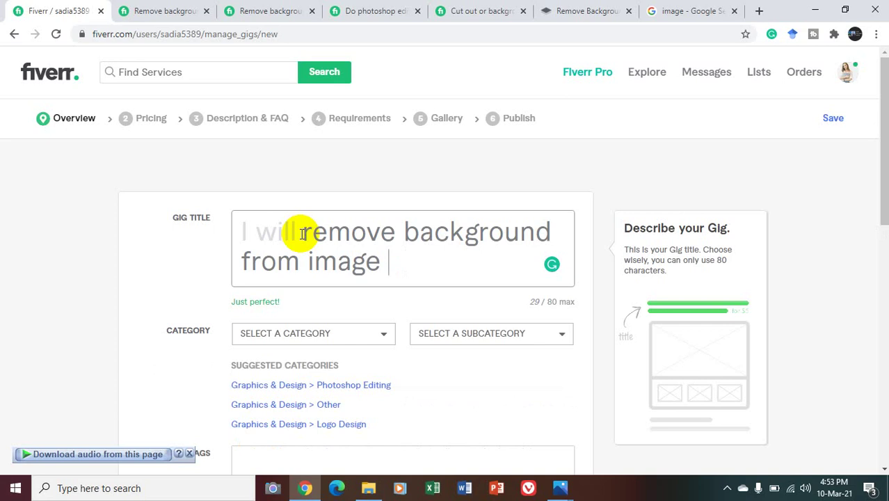
text(in just o)
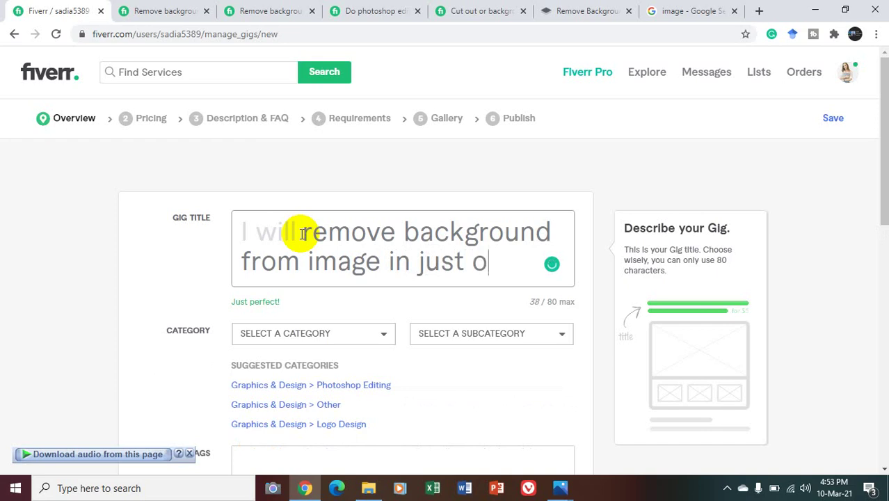
text(ne hour)
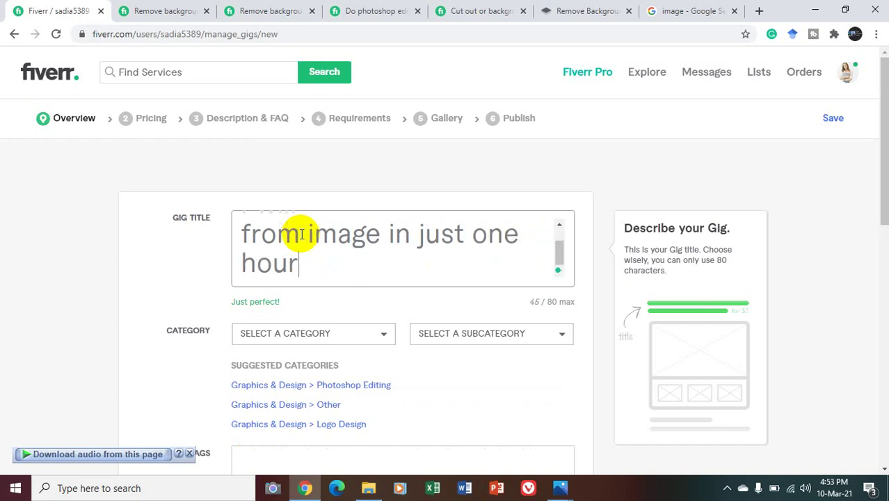
Step: Examine how the four competing background-removal gigs word their titles, and return to the new gig form
click(171, 10)
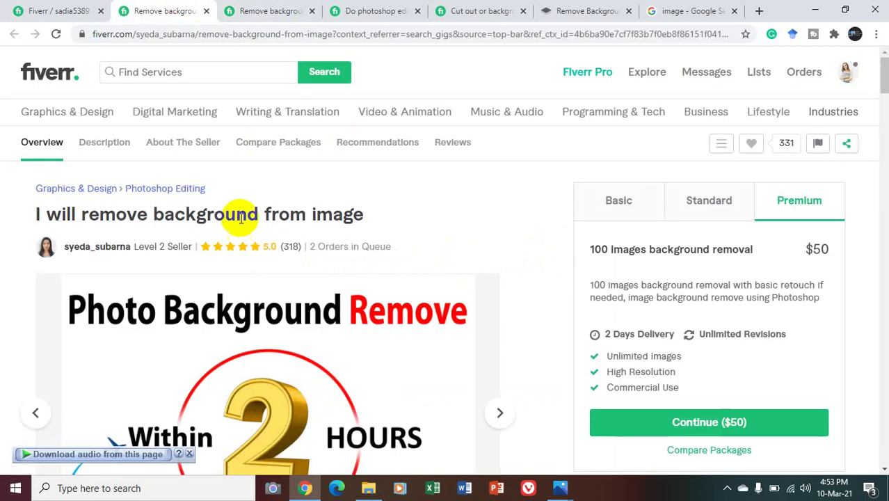
drag(388, 220, 97, 211)
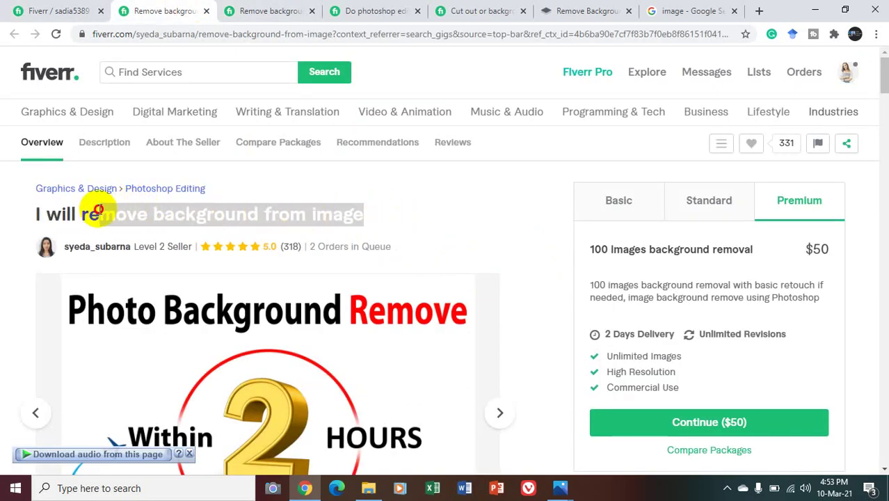
click(264, 10)
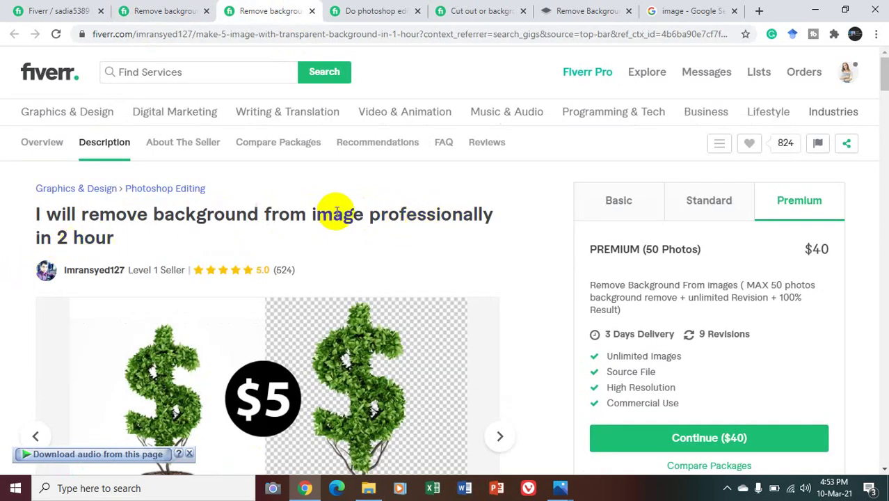
click(384, 9)
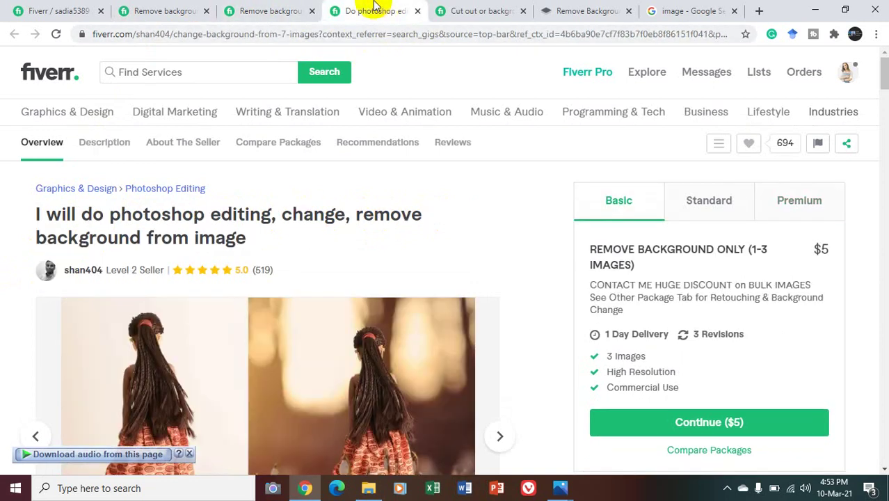
click(498, 8)
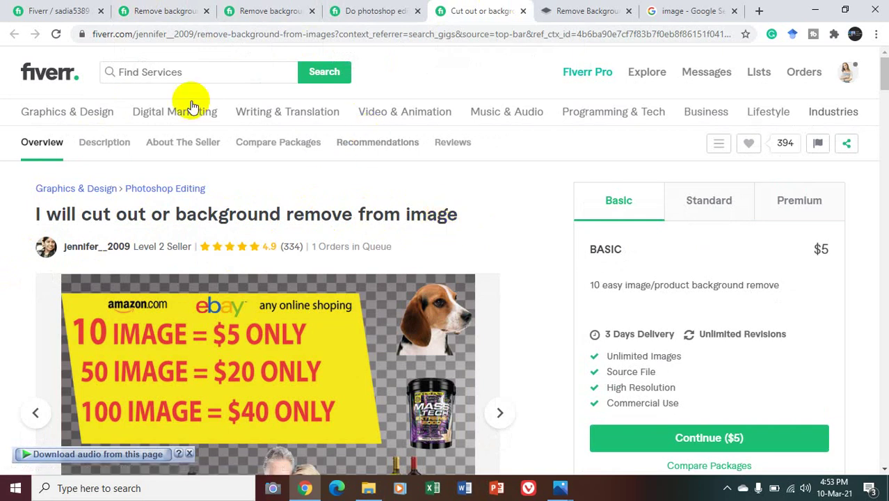
click(146, 8)
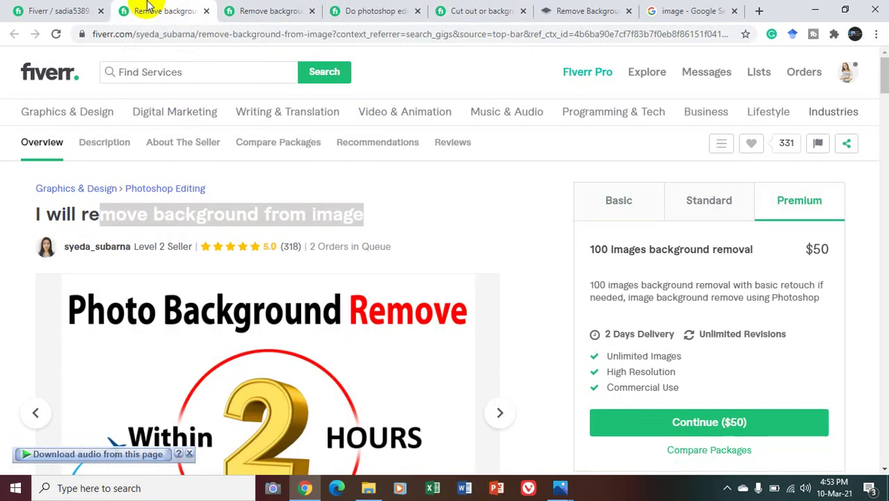
click(69, 9)
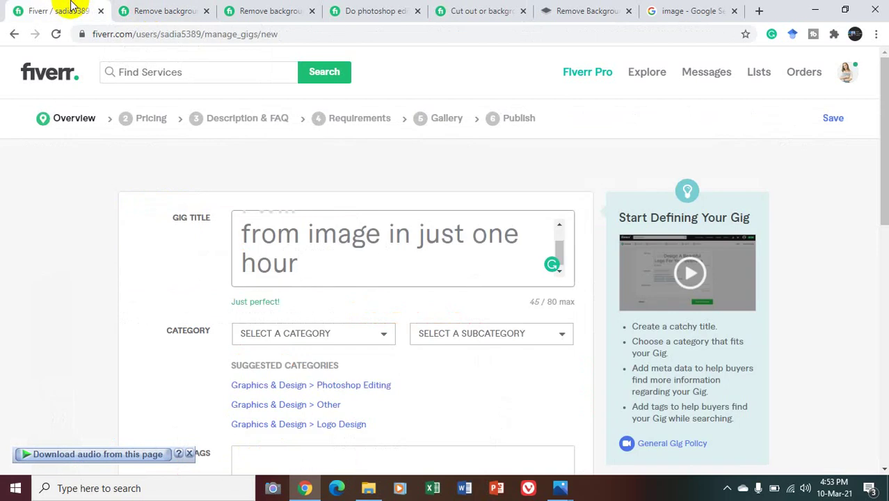
click(91, 491)
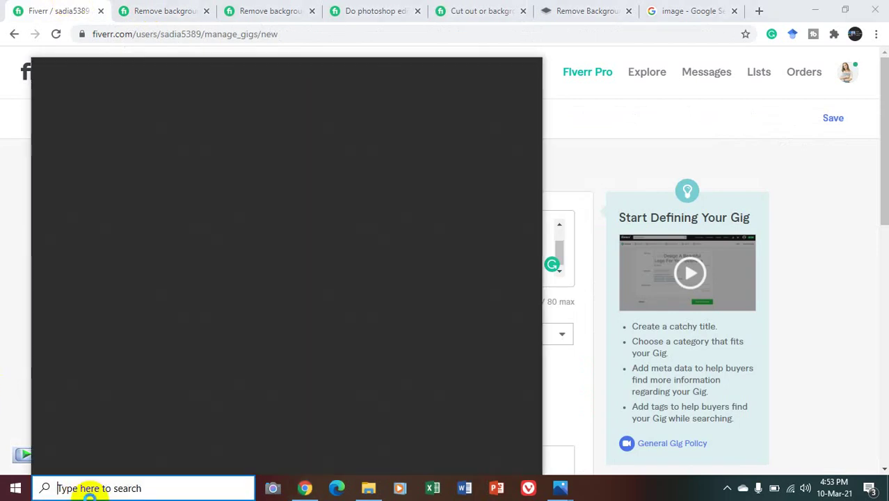
text(fas)
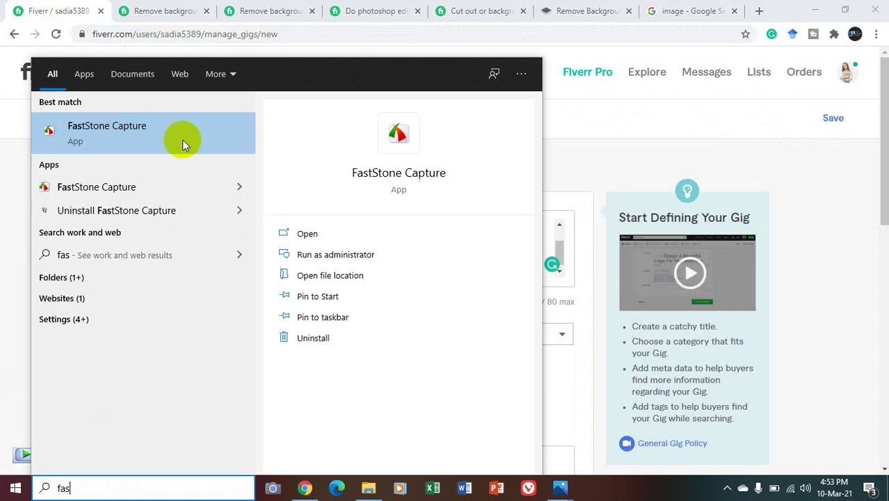
click(167, 116)
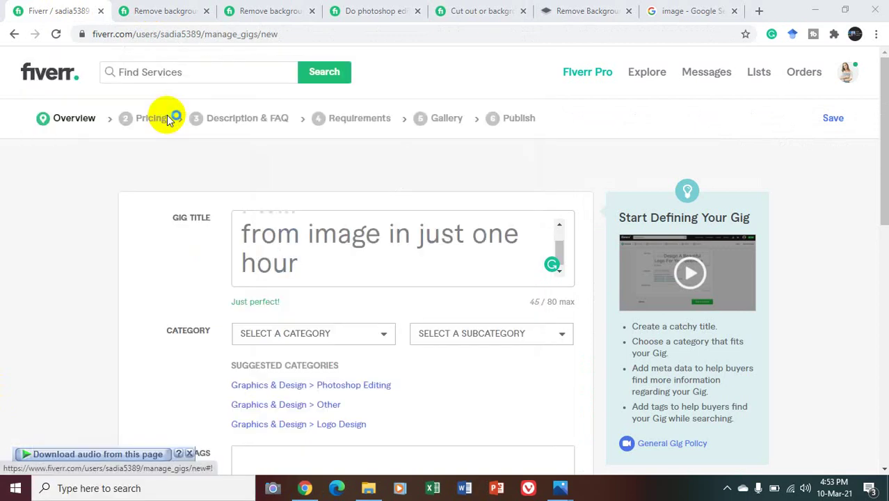
click(392, 454)
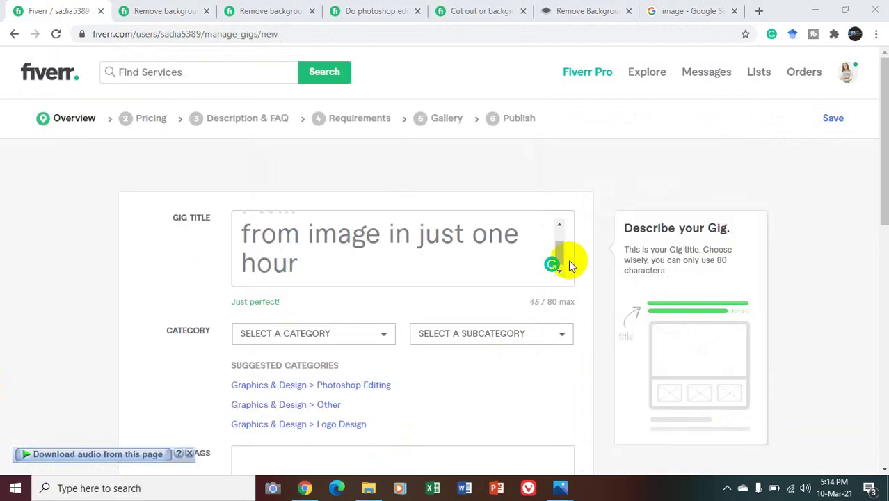
drag(563, 260, 562, 250)
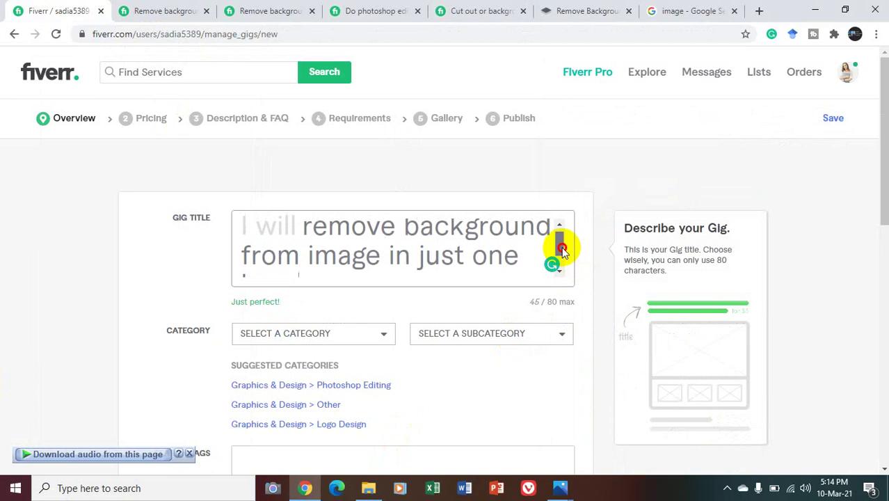
scroll(563, 250, down, 1)
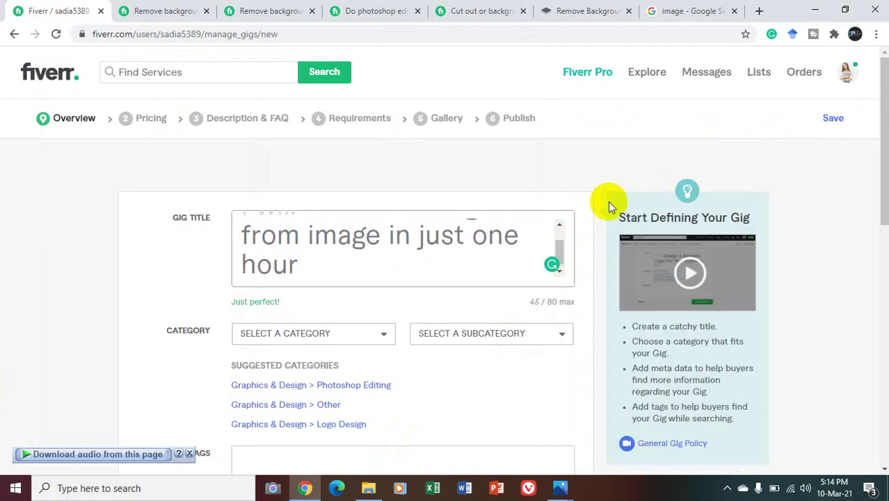
mouse_move(561, 246)
mouse_down()
mouse_move(558, 234)
mouse_move(556, 244)
mouse_up()
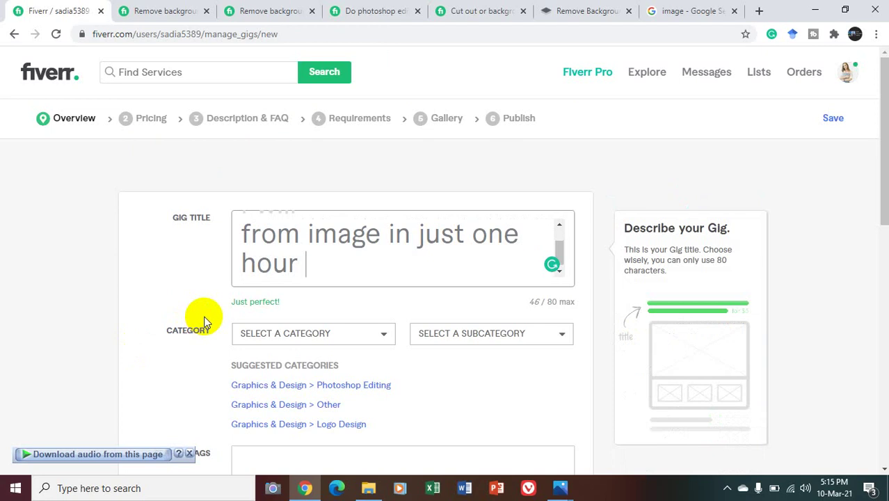
text(in cfchgbjj)
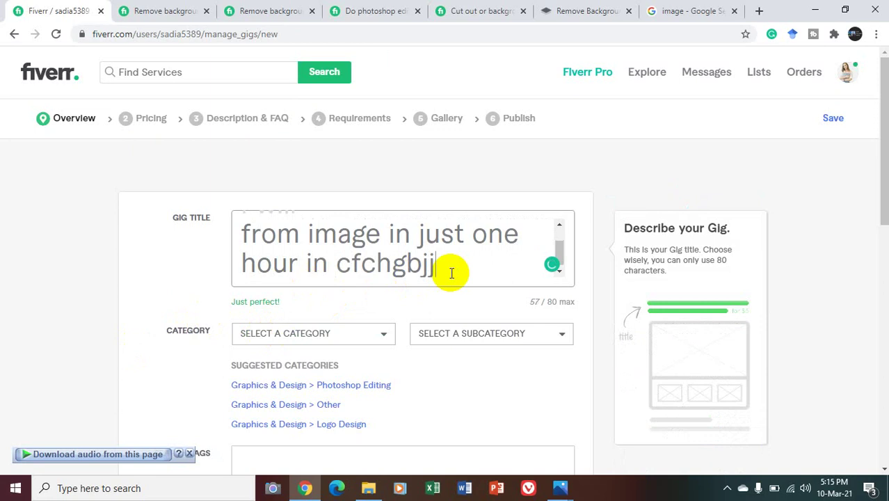
key(BackSpace)
key(BackSpace)
key(BackSpace)
key(BackSpace)
key(BackSpace)
key(BackSpace)
key(BackSpace)
key(BackSpace)
key(BackSpace)
key(BackSpace)
key(BackSpace)
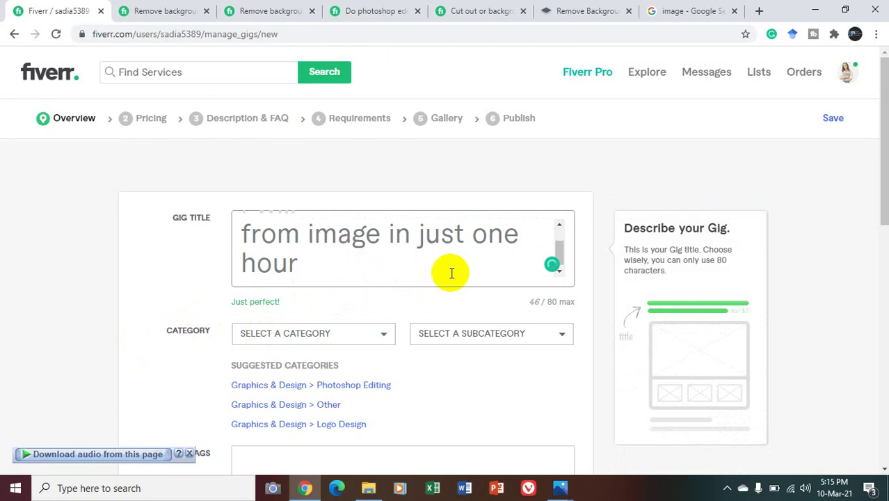
Step: Try extending the gig title with "and make it professional", and remove the added words again
text(and mak)
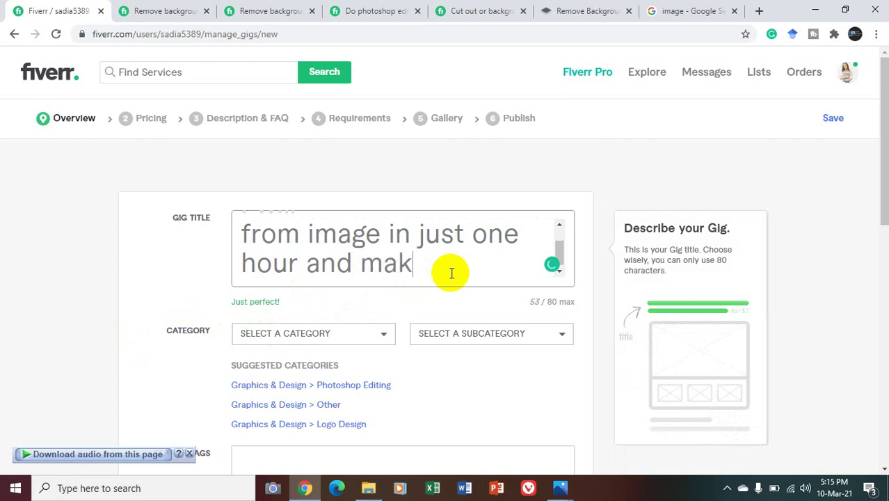
text(e it prof)
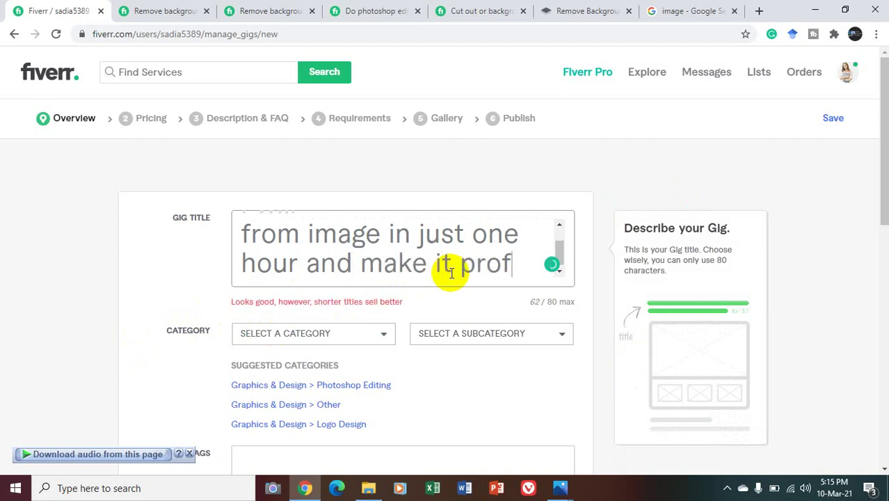
text(essional)
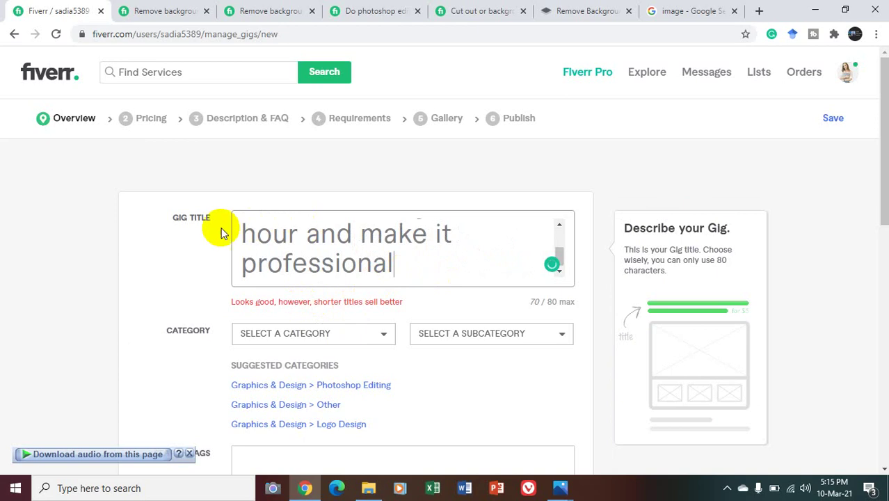
double_click(443, 233)
mouse_move(442, 233)
mouse_down()
mouse_move(436, 224)
mouse_move(439, 271)
mouse_move(434, 241)
mouse_up()
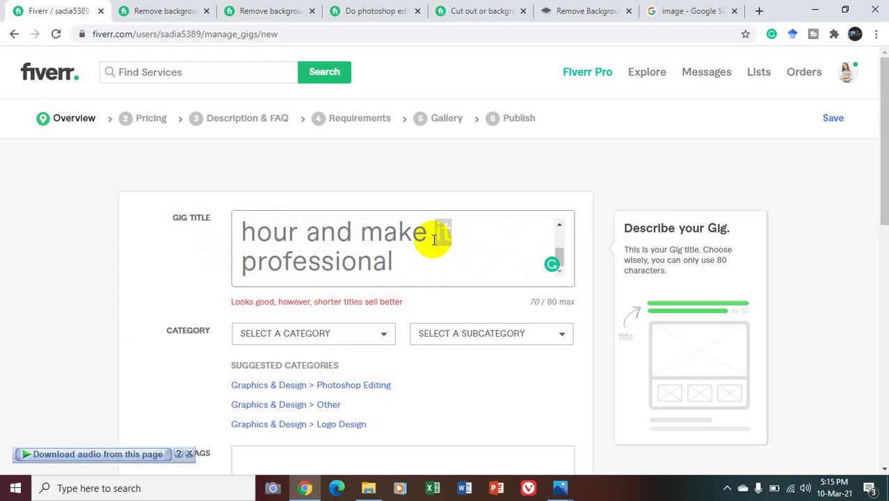
key(BackSpace)
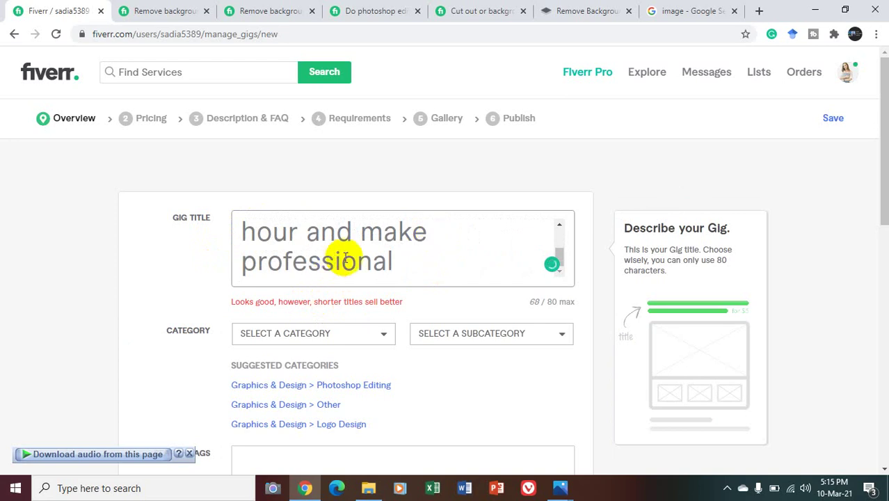
drag(307, 232, 398, 266)
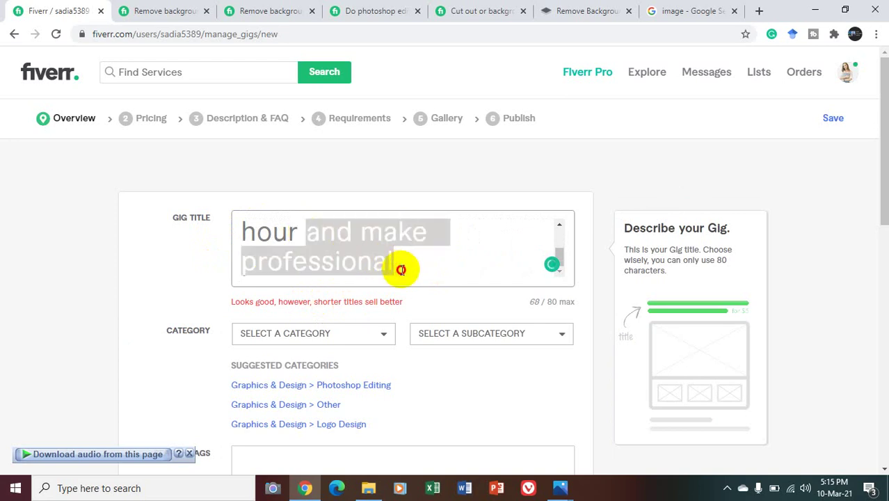
key(BackSpace)
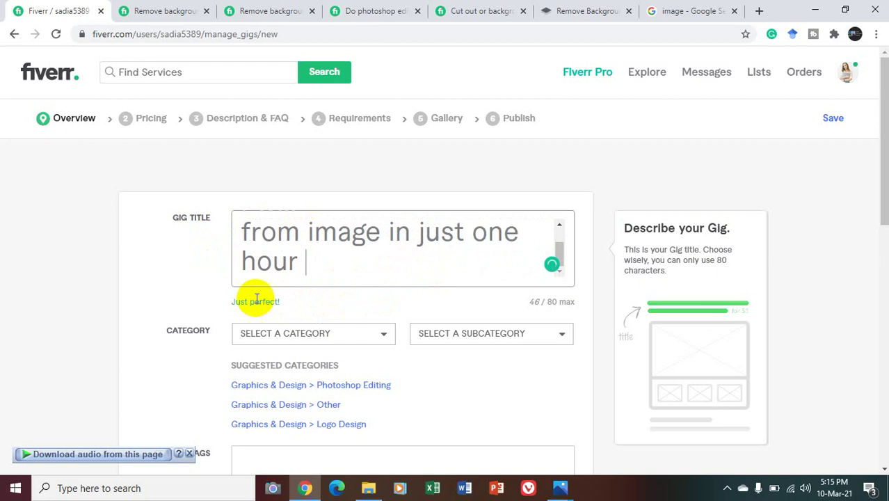
click(455, 304)
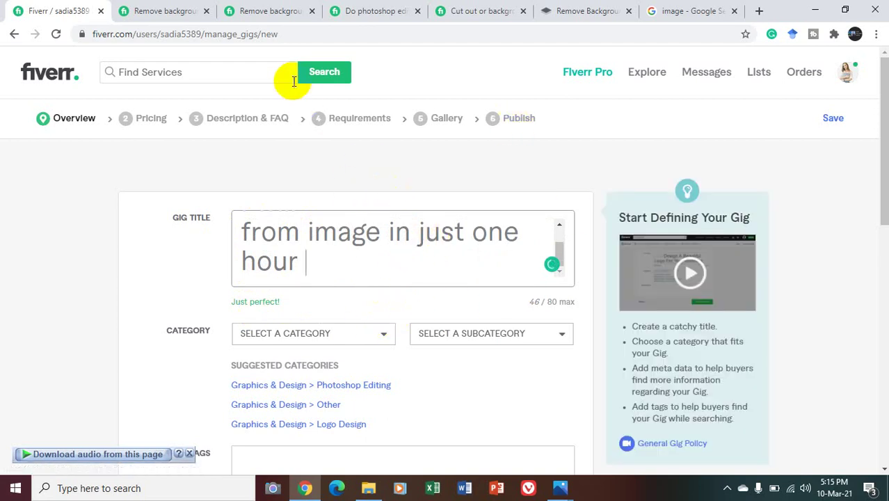
Step: Check which category and subcategory three competing background-removal gigs are listed under, and return to the new gig form
click(200, 9)
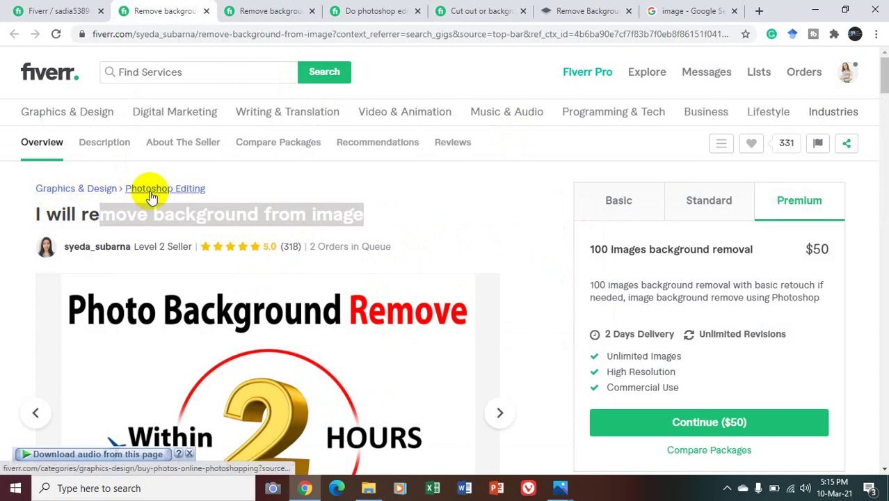
click(282, 10)
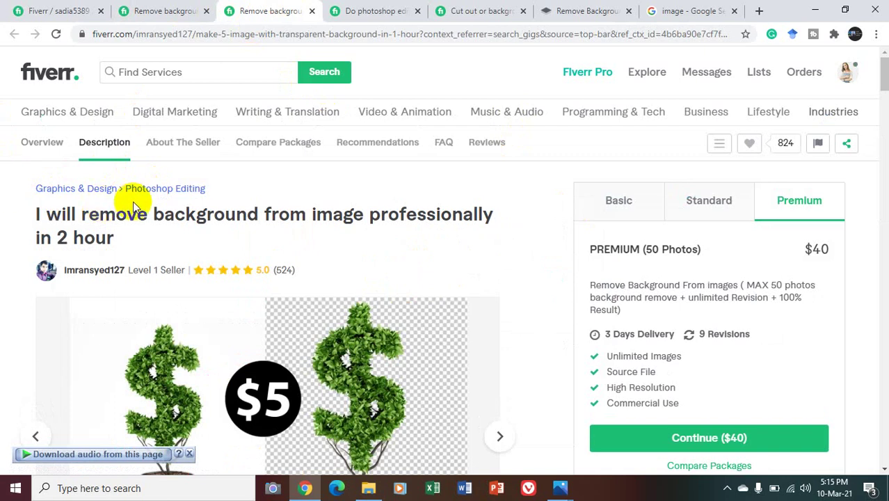
click(376, 5)
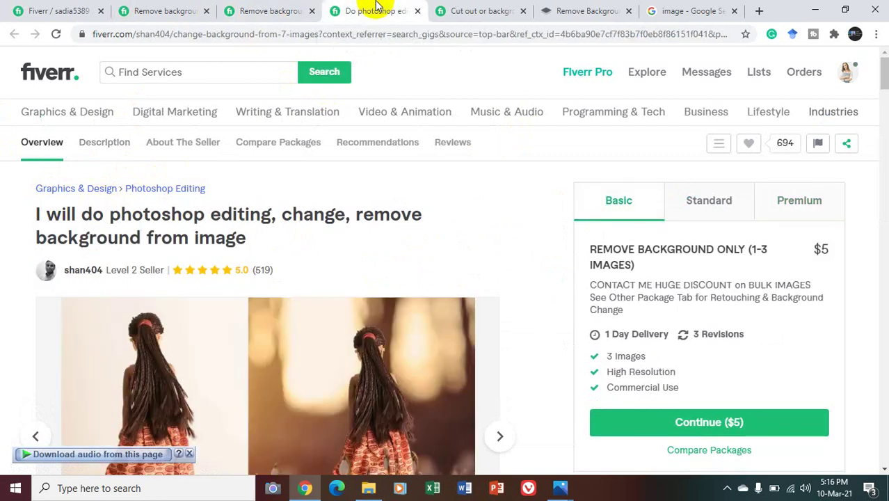
click(161, 8)
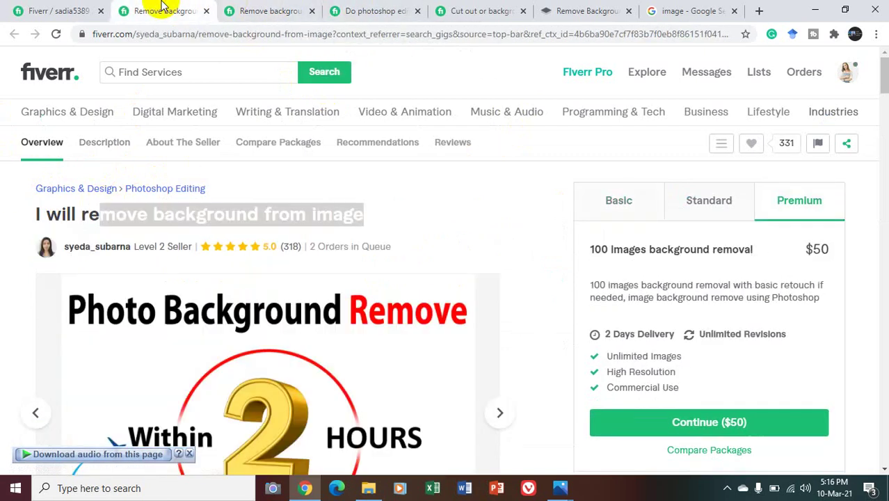
click(57, 8)
Step: Set the gig's category to Graphics & Design and its subcategory to Photoshop Editing
click(304, 334)
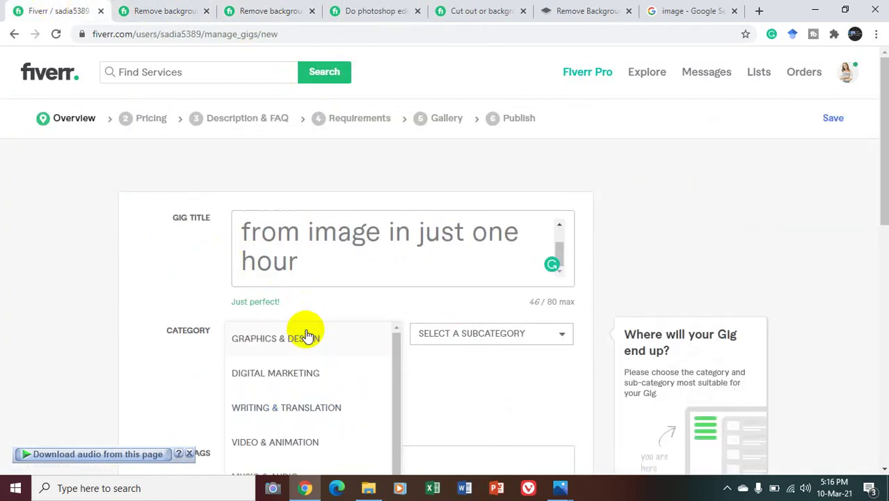
click(307, 337)
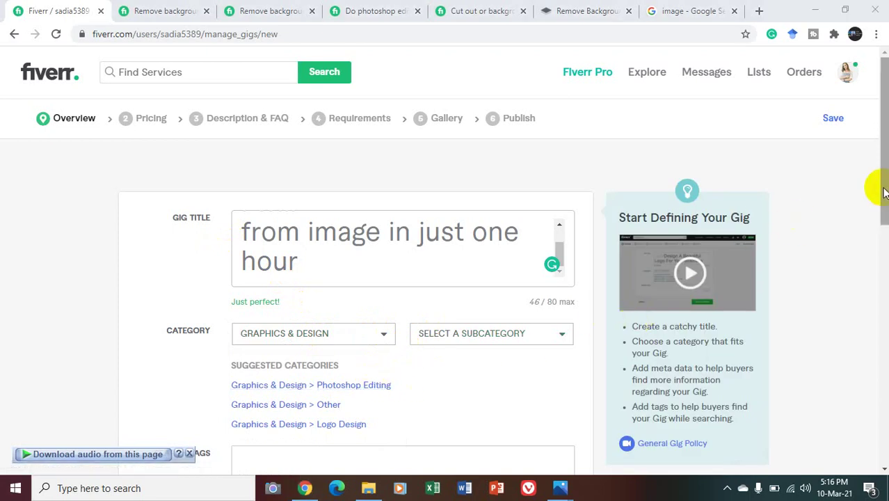
drag(878, 189, 878, 228)
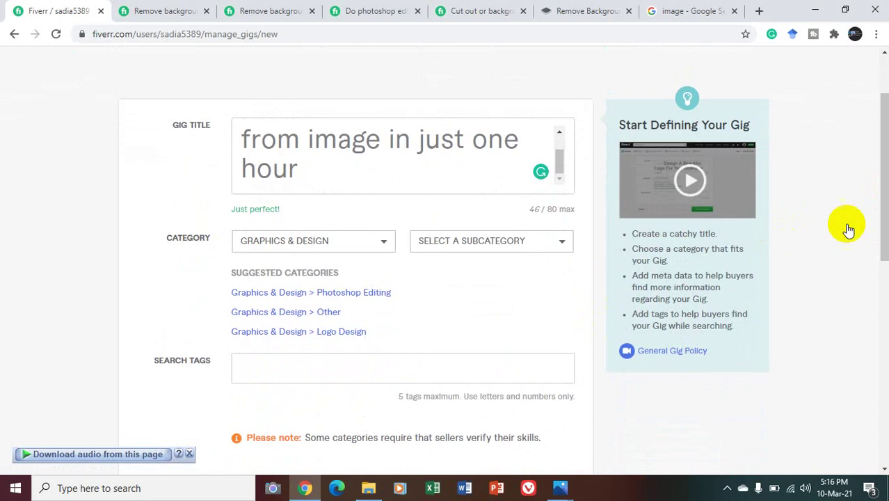
click(355, 293)
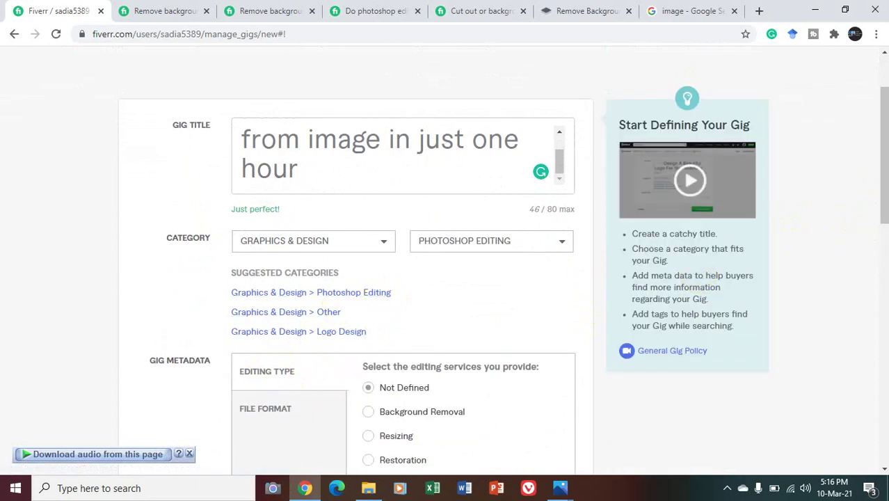
Step: Add the suggested search tag "background removal" to the gig
click(884, 153)
drag(884, 162, 885, 196)
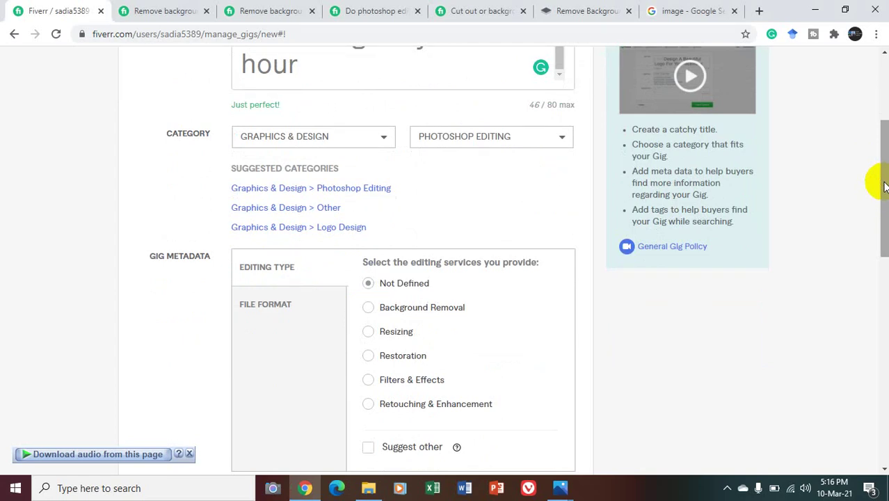
scroll(884, 256, down, 2)
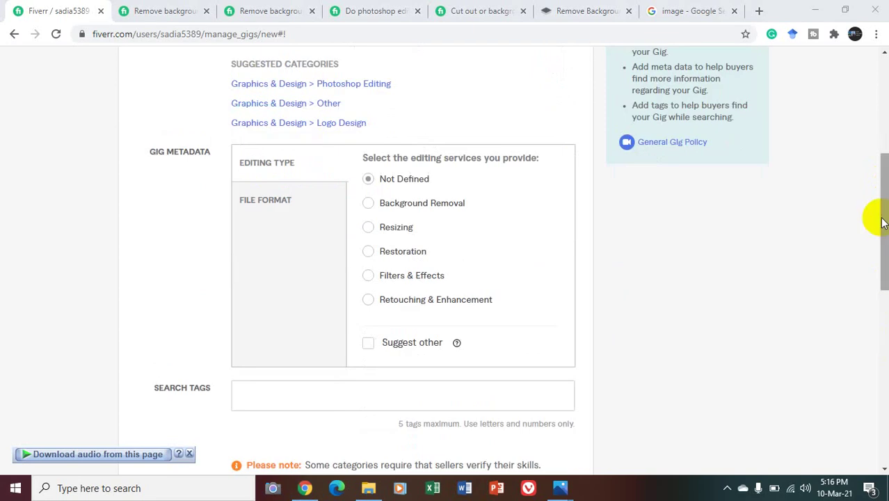
drag(881, 219, 880, 228)
mouse_move(536, 372)
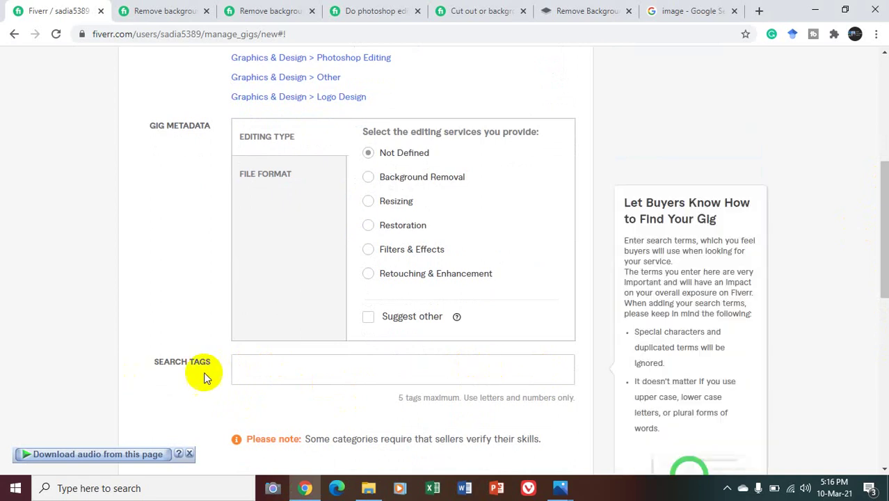
click(266, 374)
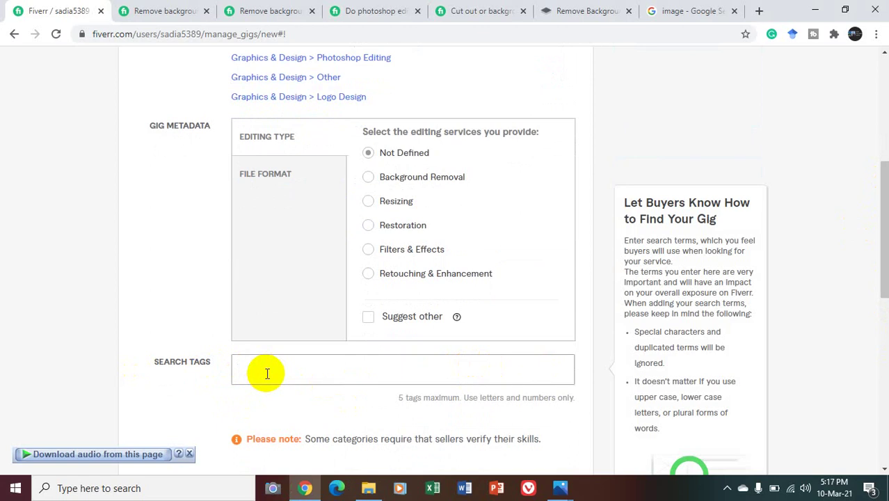
text(back)
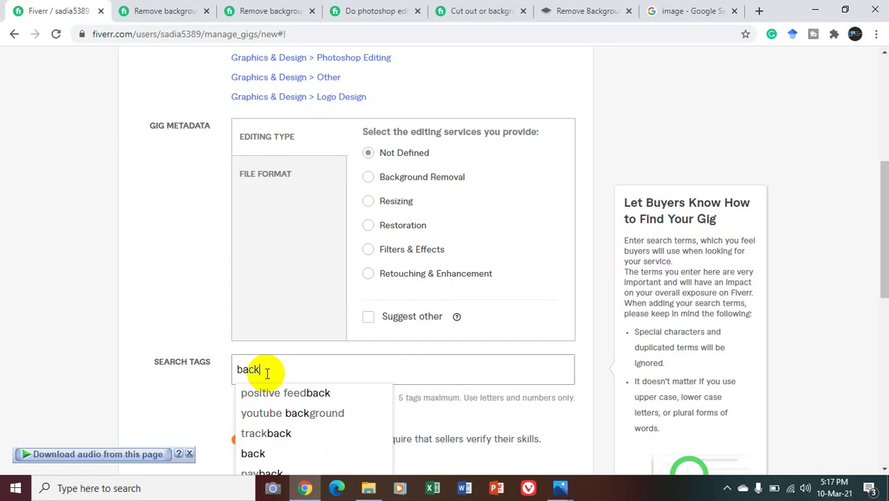
text(groun)
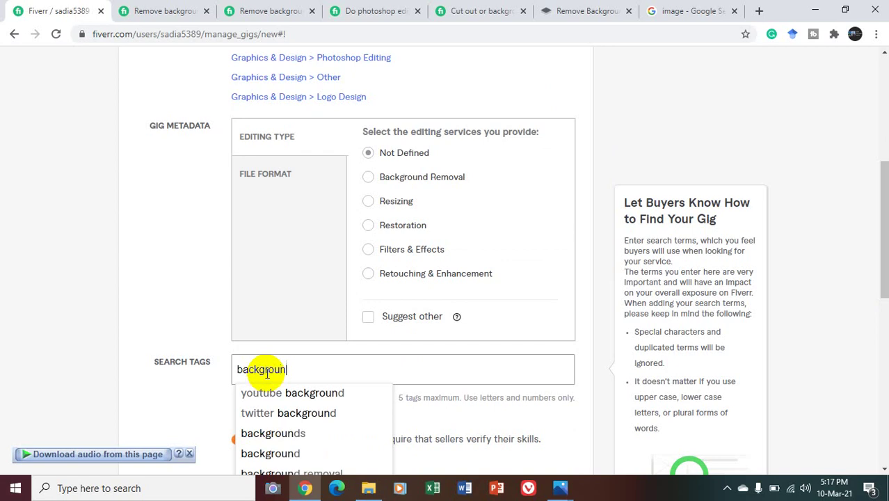
text(d re)
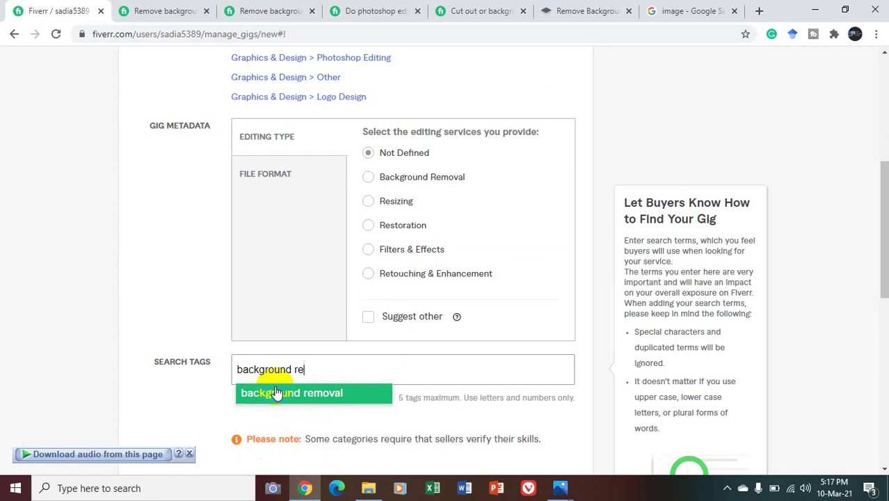
click(278, 393)
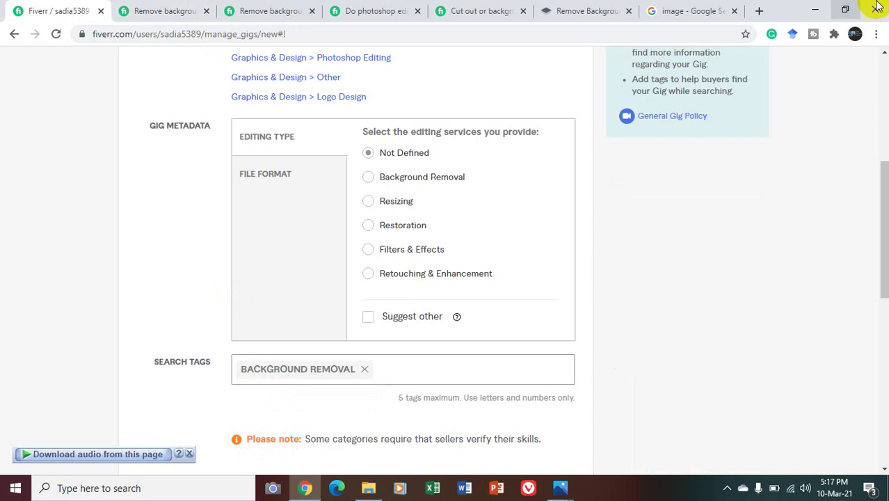
Step: Copy the related tags "image editing" and "photo edit" from the first competing gig, and return to the new gig form
click(194, 7)
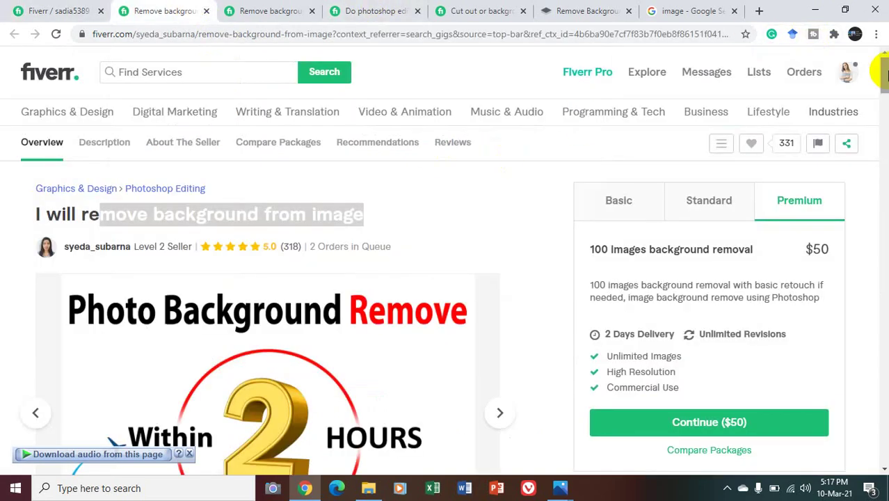
right_click(881, 71)
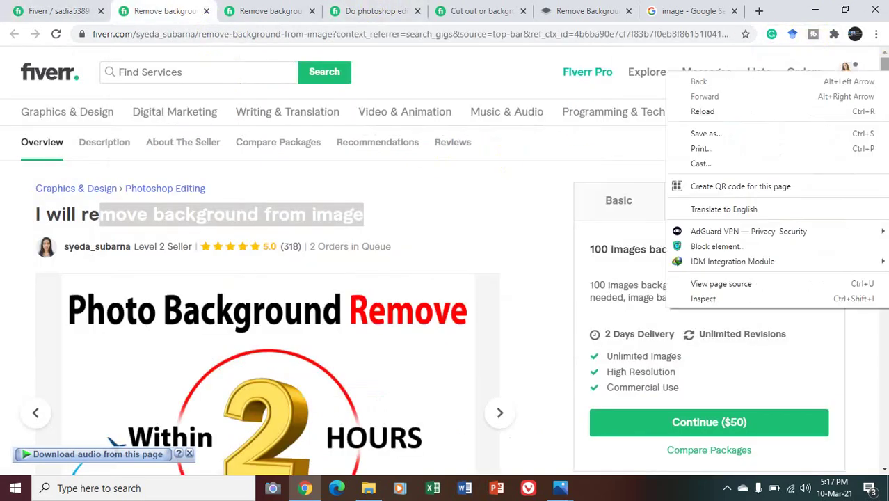
click(493, 302)
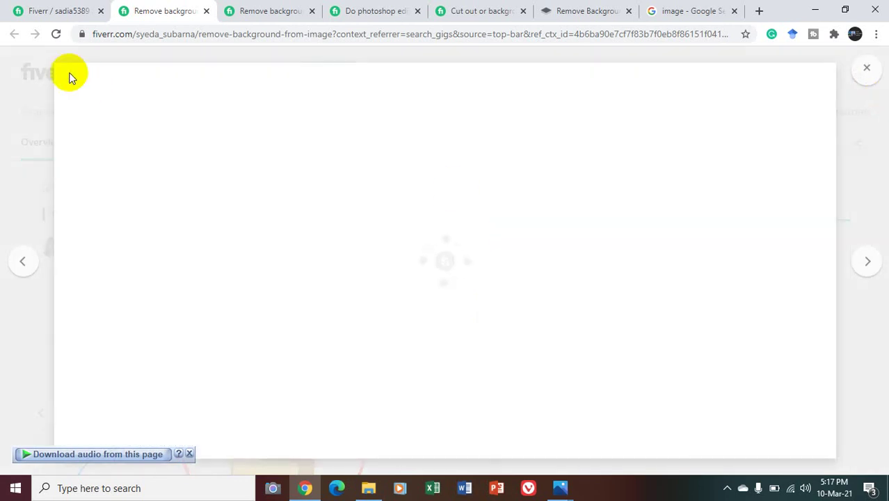
click(866, 69)
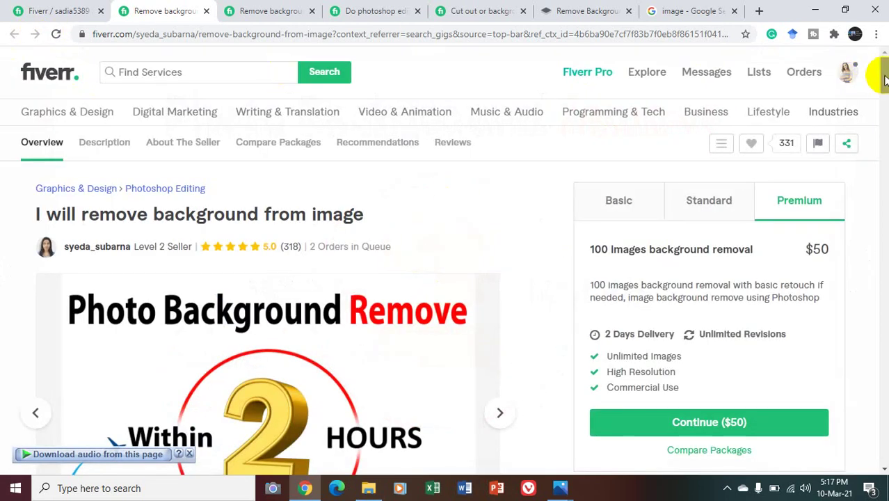
drag(885, 76, 849, 354)
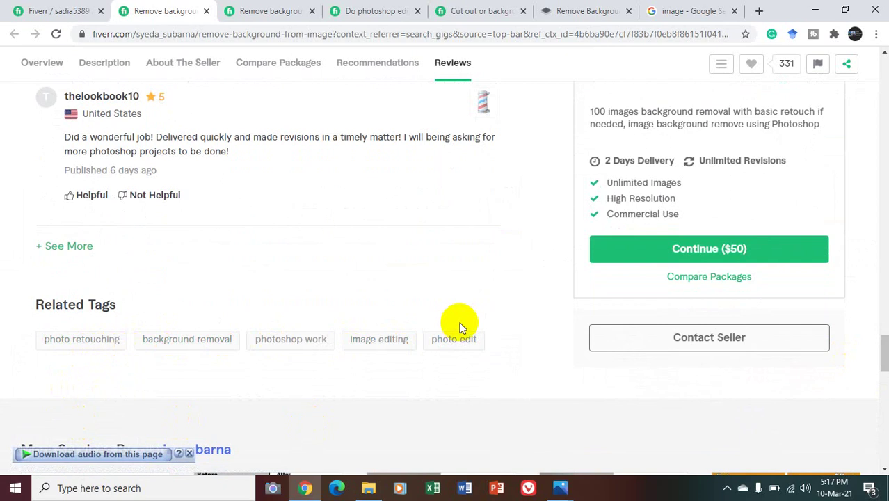
drag(504, 338, 350, 344)
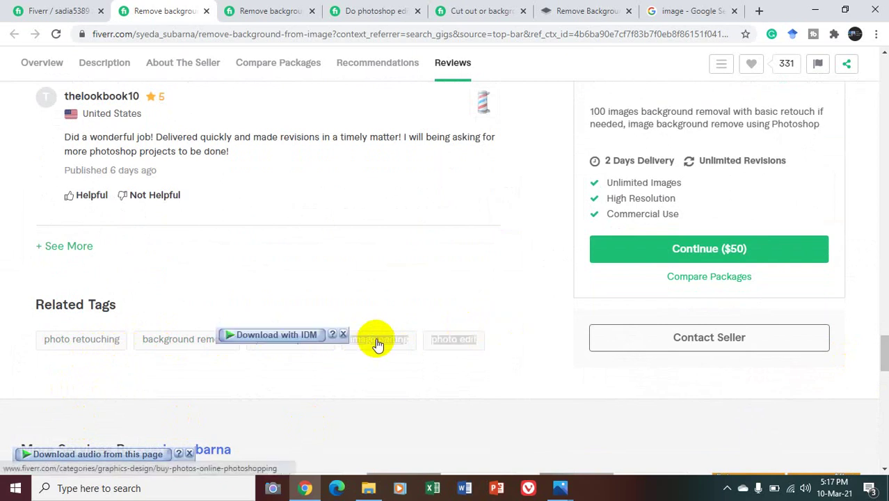
right_click(376, 341)
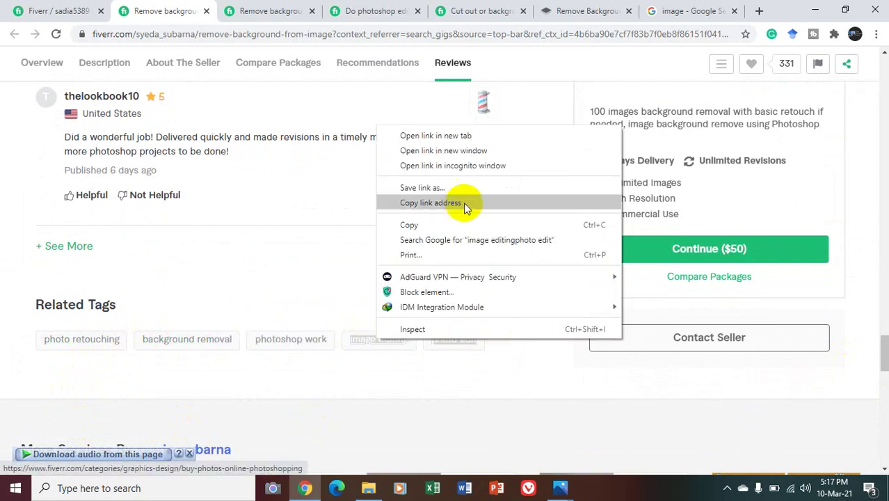
click(457, 224)
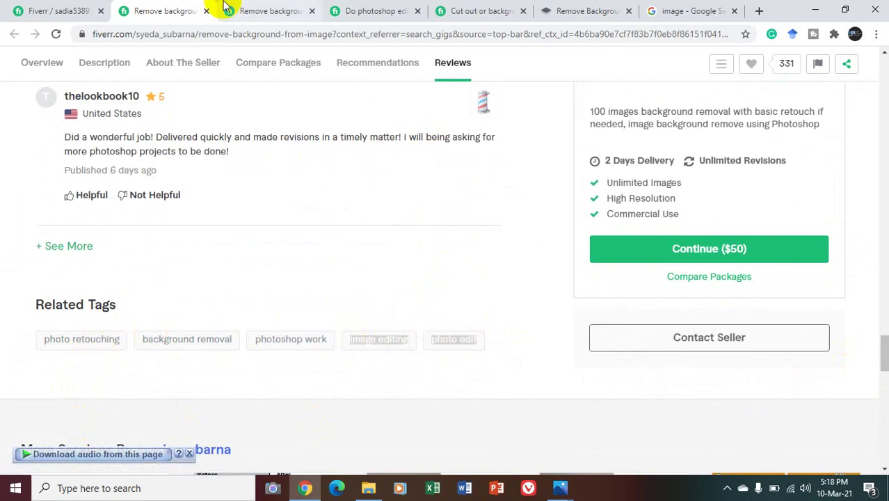
click(31, 10)
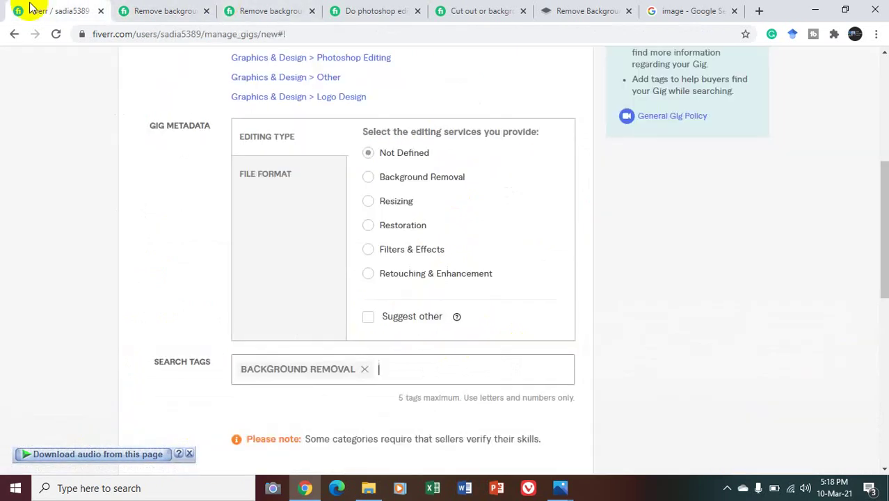
Step: Try adding the copied text "image editingphoto edit" as a single search tag, and remove that tag again
right_click(417, 368)
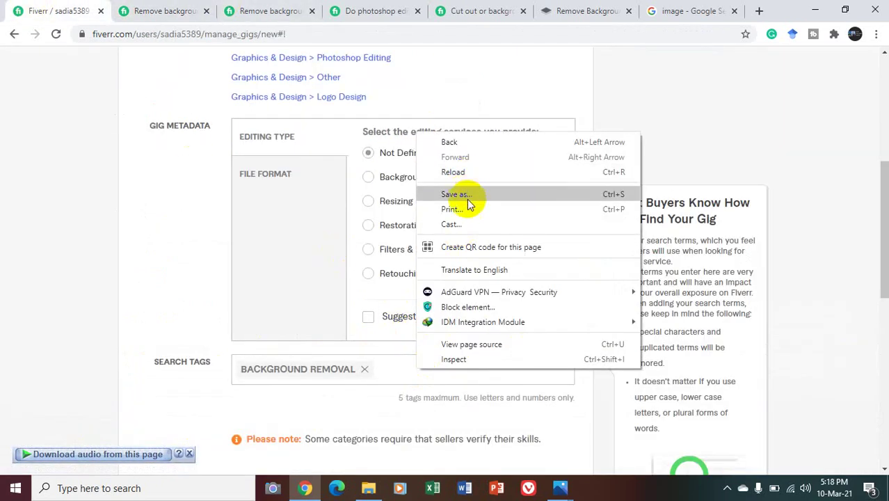
click(393, 374)
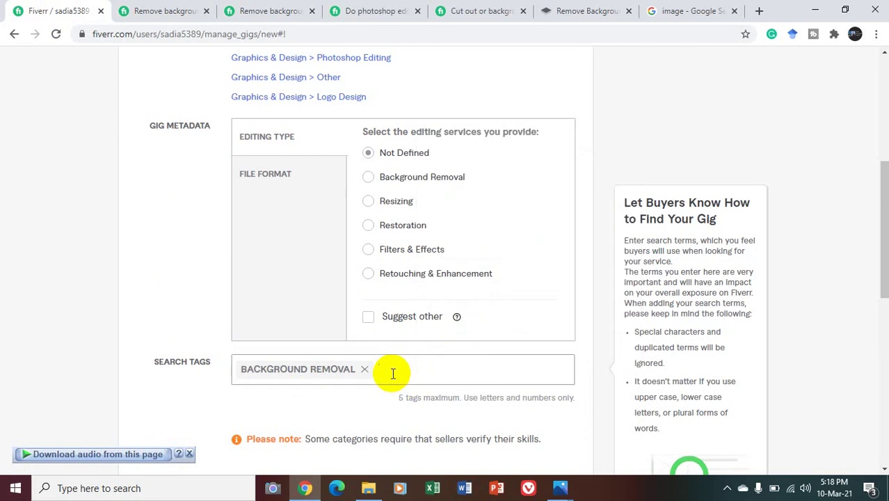
key(ctrl+v)
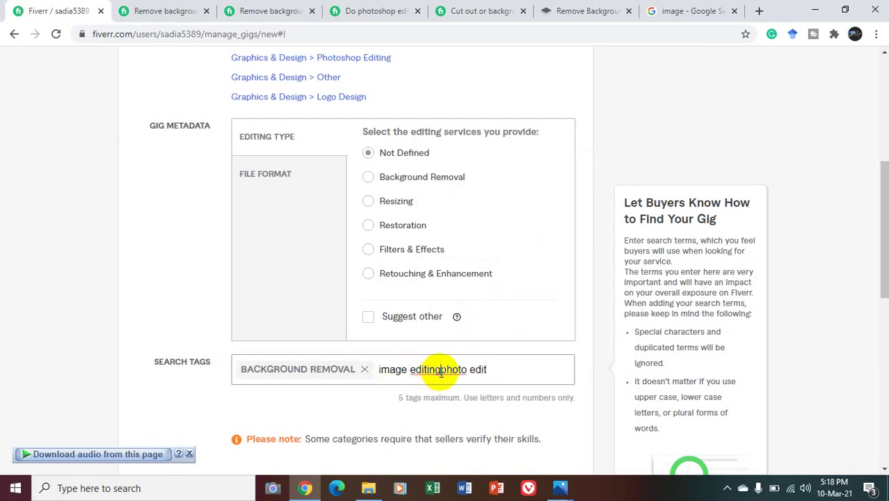
key(Return)
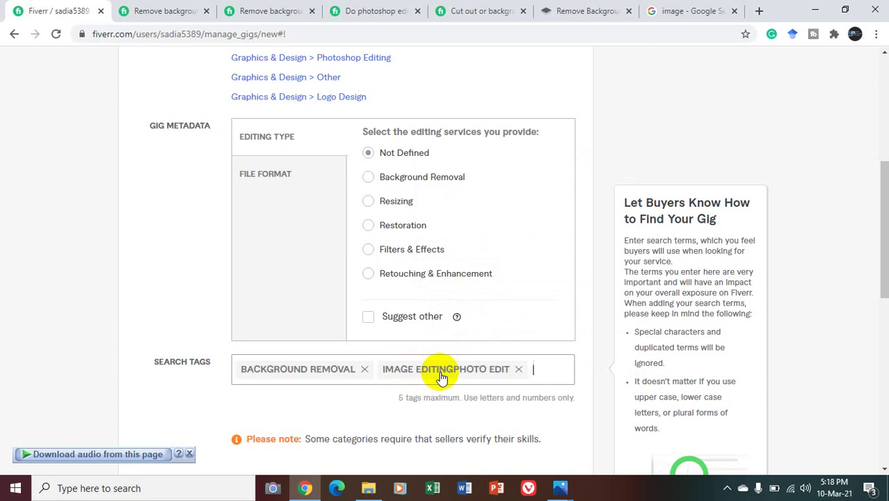
click(518, 370)
Step: Split the copied text into two separate search tags, "image editing" and "photo edit"
key(ctrl+v)
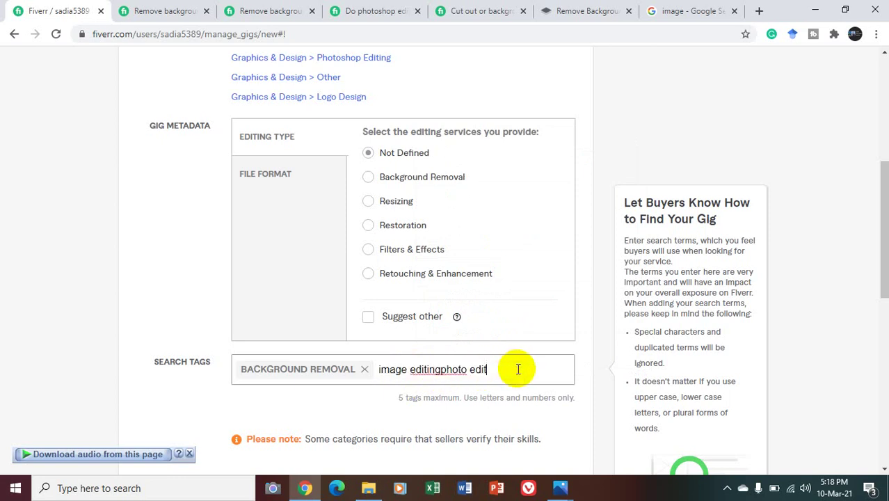
click(440, 370)
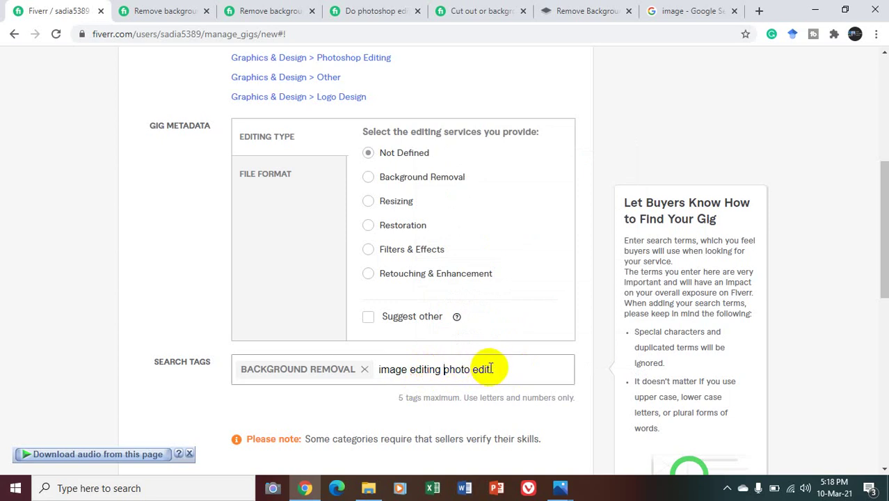
drag(488, 365, 446, 371)
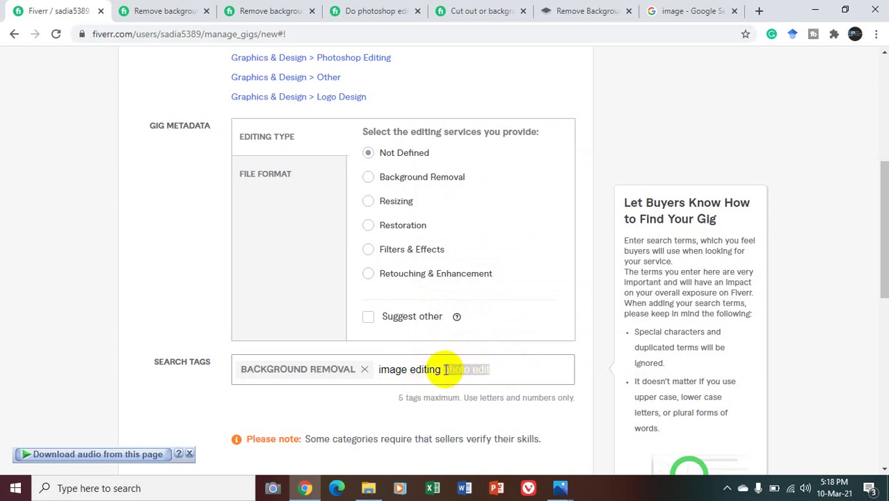
key(BackSpace)
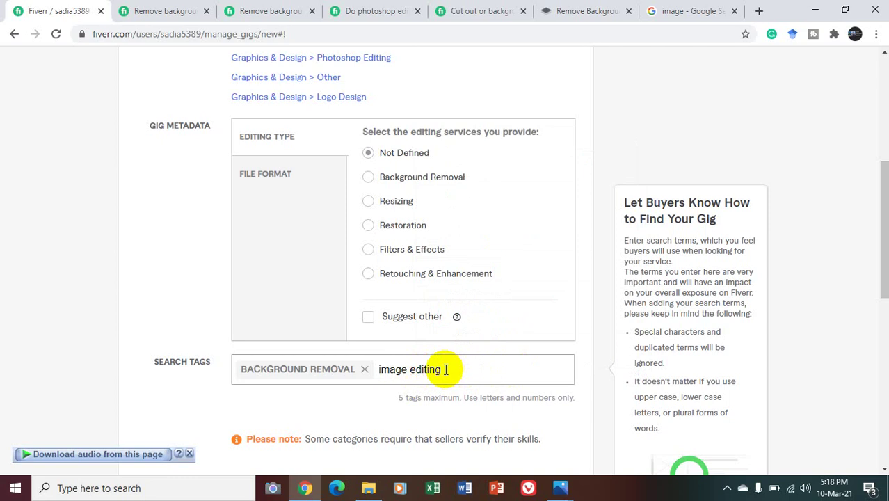
key(Return)
key(ctrl+v)
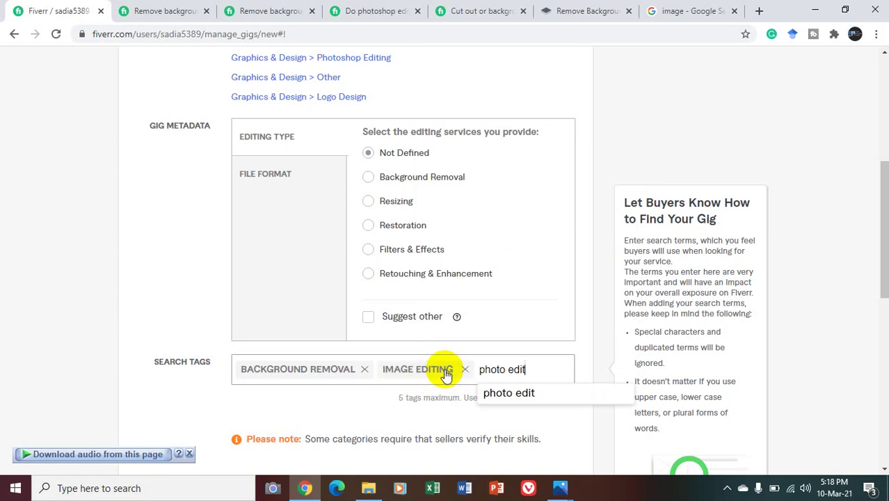
key(Return)
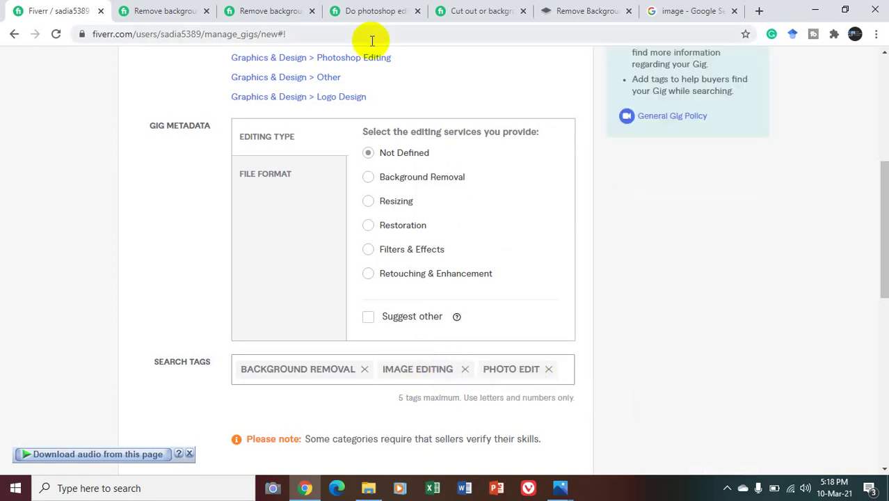
Step: Copy the related tag "remove background" from the competing gig about Photoshop editing and changing backgrounds
click(359, 9)
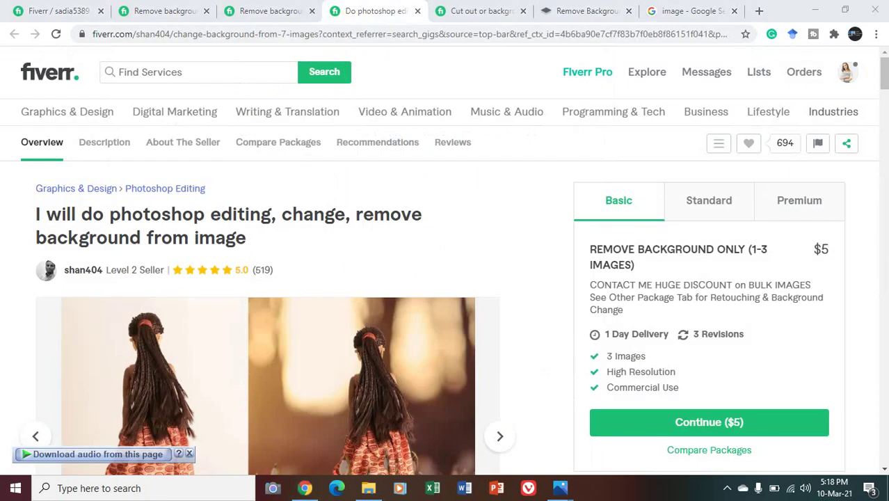
drag(884, 80, 884, 294)
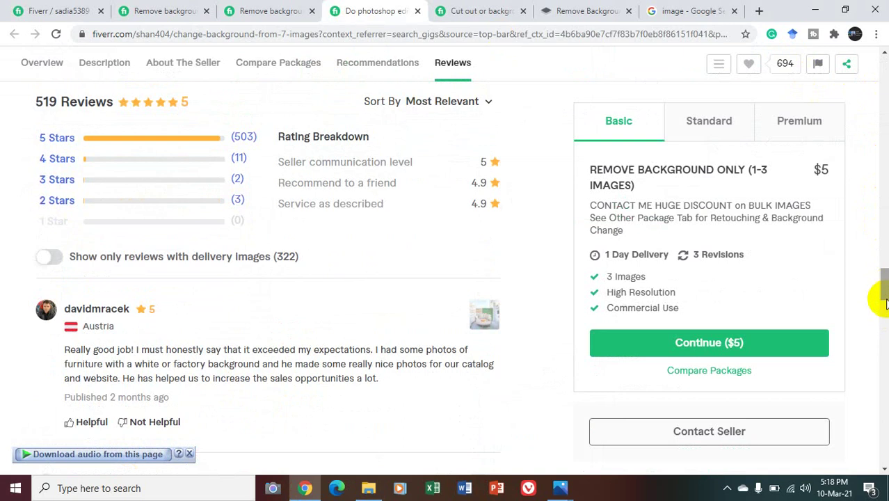
drag(885, 303, 880, 411)
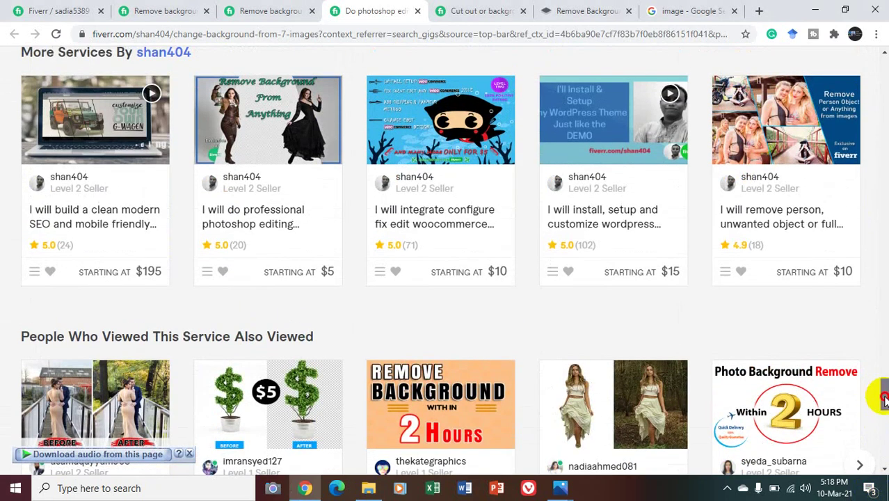
scroll(879, 387, up, 4)
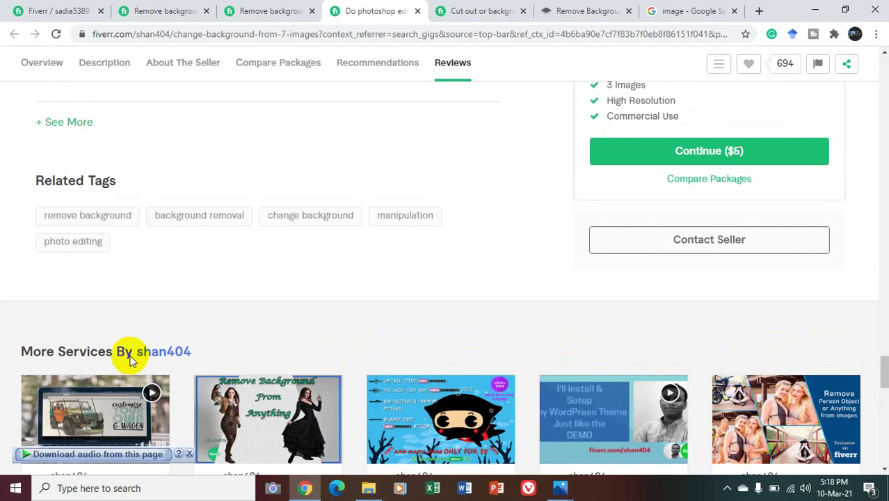
drag(25, 211, 129, 221)
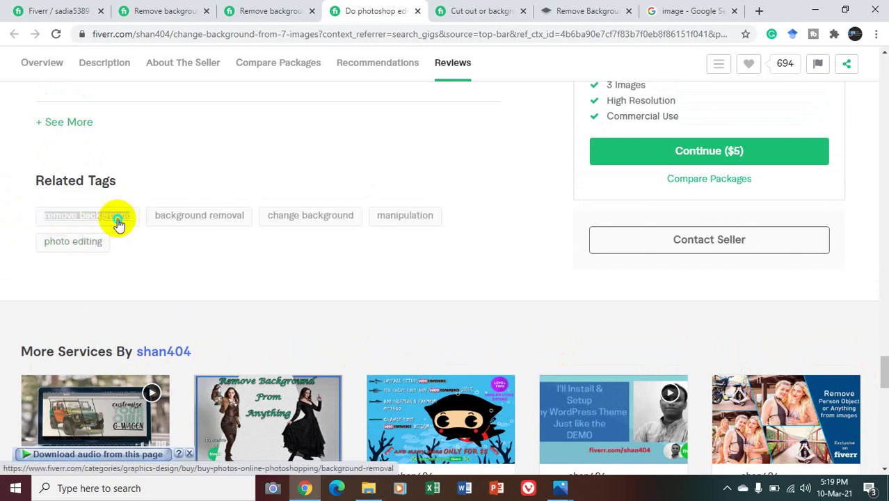
right_click(117, 222)
click(150, 319)
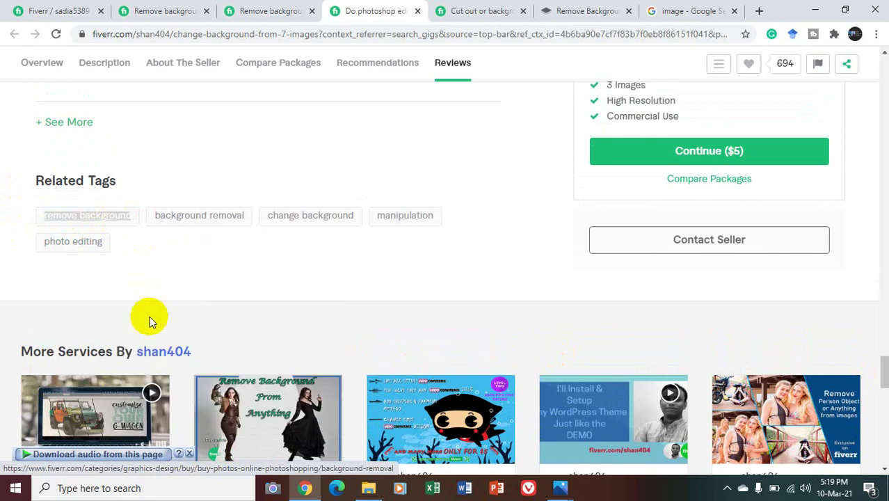
Step: Return to the new gig form and add the copied "remove background" as a search tag
click(69, 12)
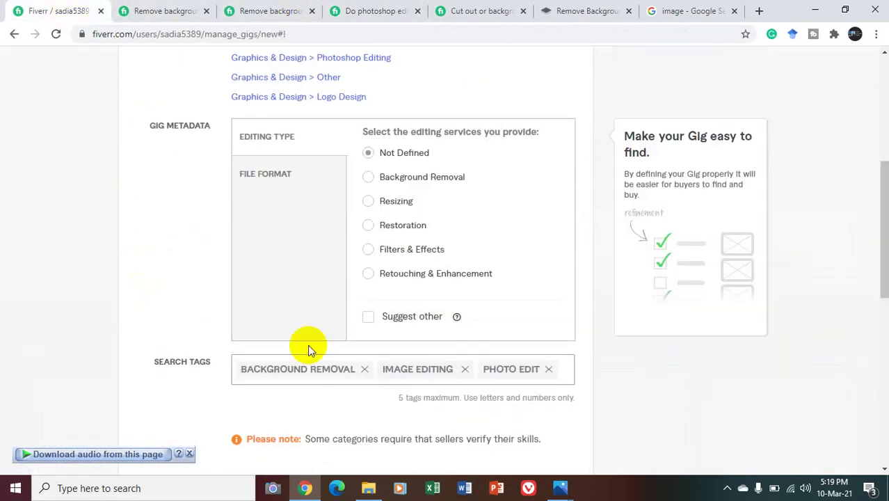
click(560, 369)
key(ctrl+v)
key(Return)
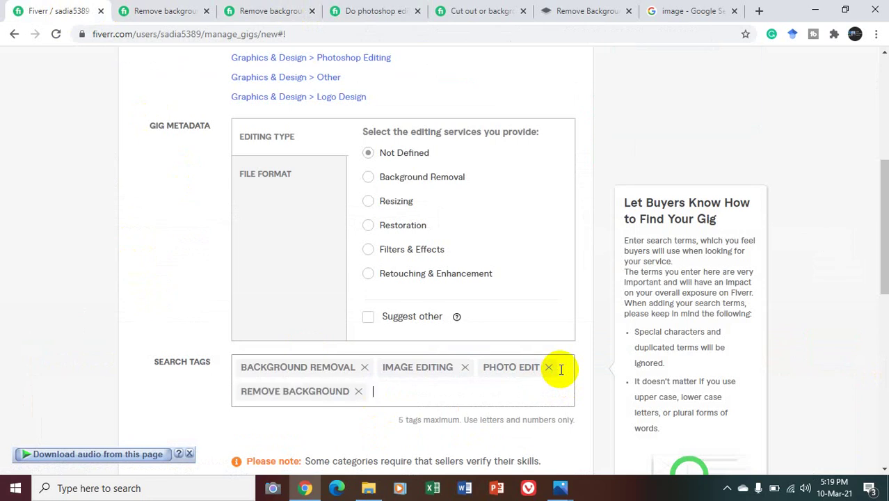
Step: Copy the related tag "transparent" from the competing gig about cutting out or removing image backgrounds
click(495, 8)
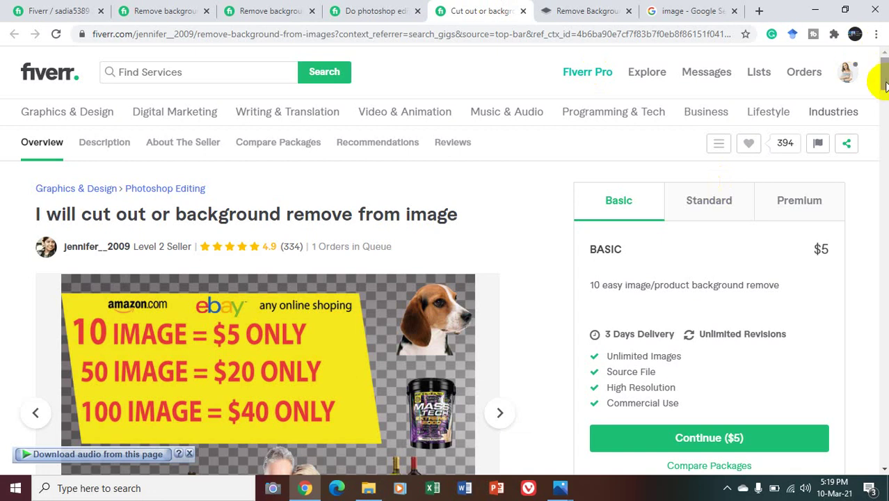
drag(885, 84, 884, 376)
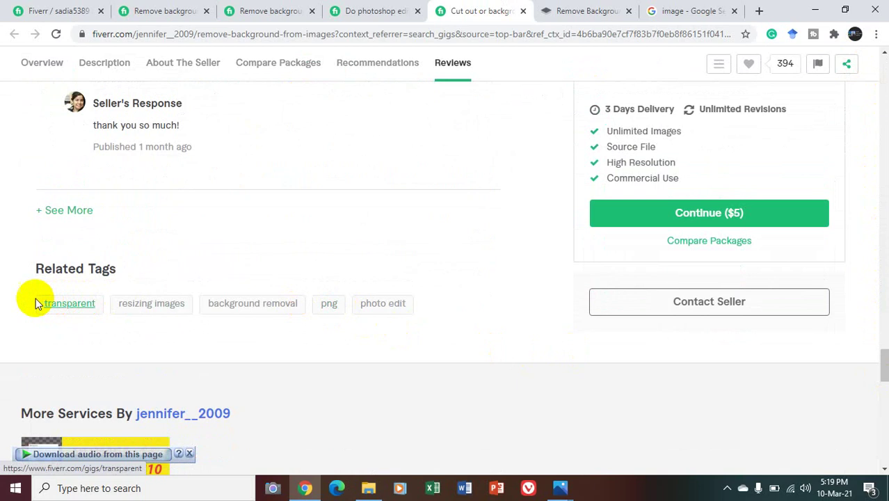
drag(28, 298, 93, 308)
click(83, 308)
right_click(84, 308)
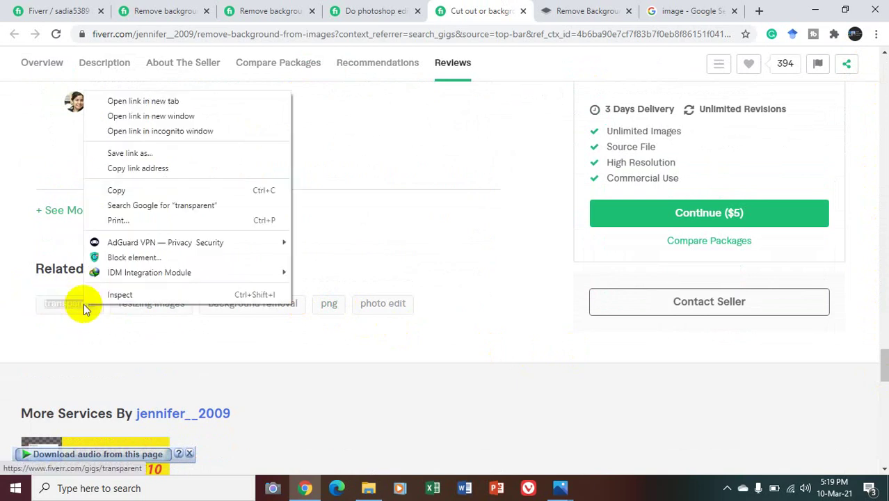
click(167, 187)
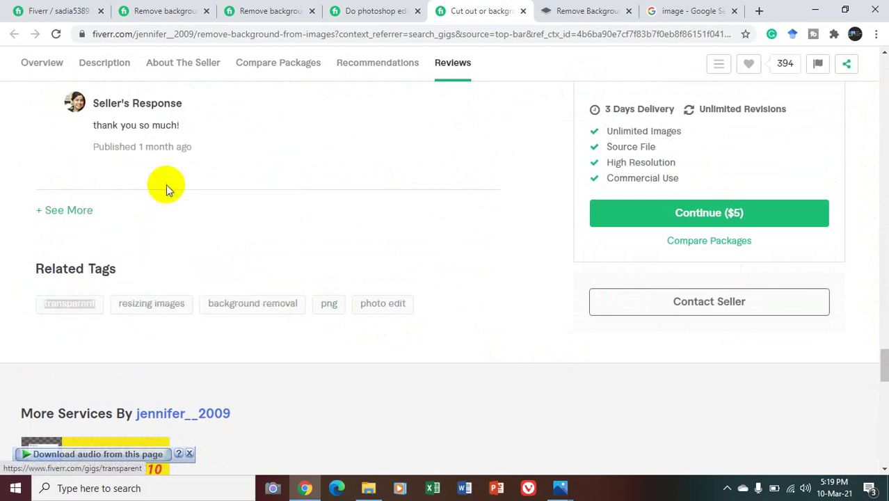
Step: Return to the new gig form and add the copied "transparent" as the fifth search tag
click(28, 10)
click(400, 372)
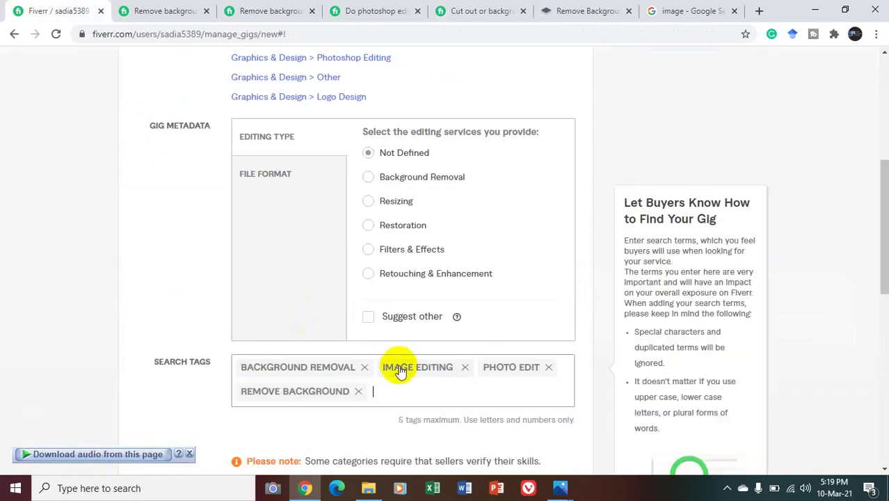
key(ctrl+v)
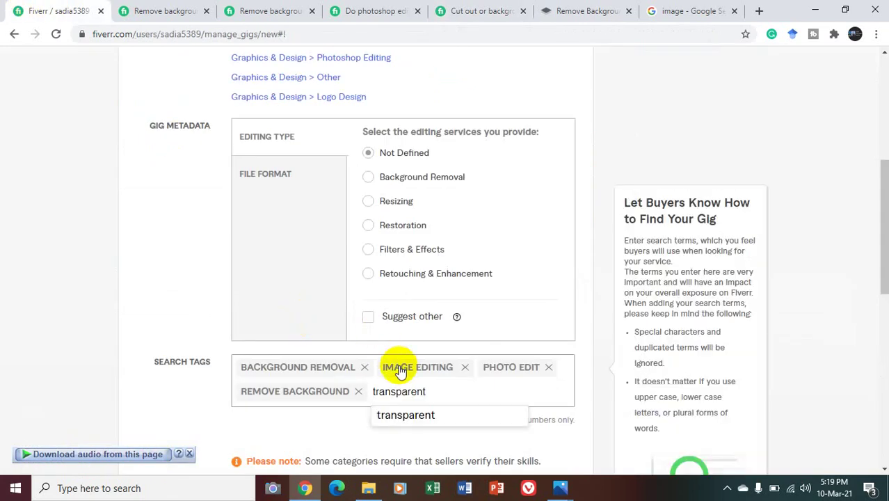
key(Return)
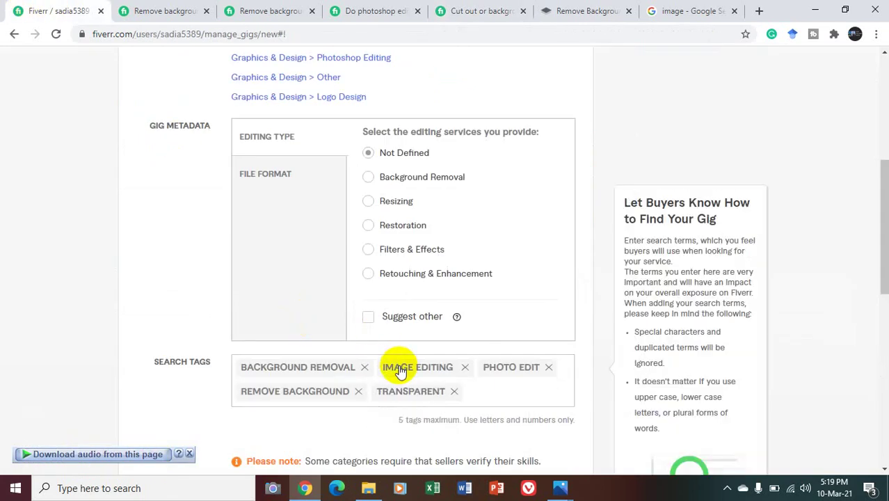
Step: Set the gig's editing type to Background Removal and its file formats to JPEG, PDF, PNG, PSD, RAW and TIFF
click(368, 179)
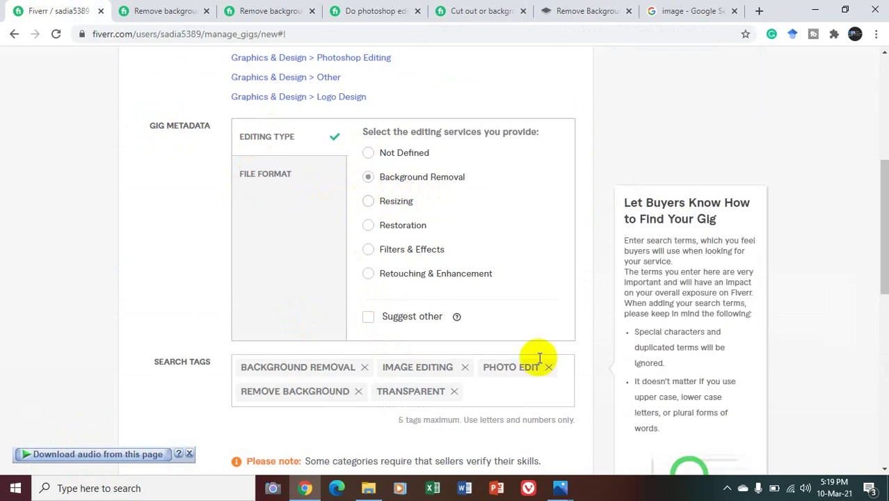
click(271, 174)
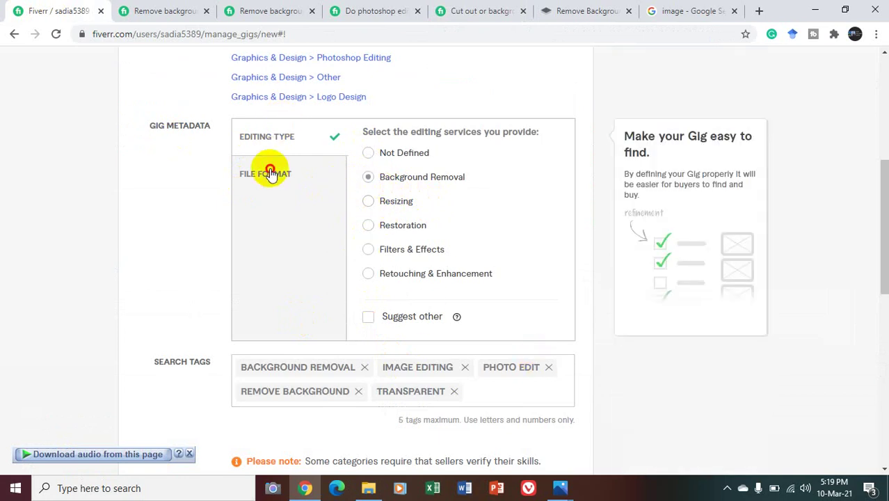
click(368, 168)
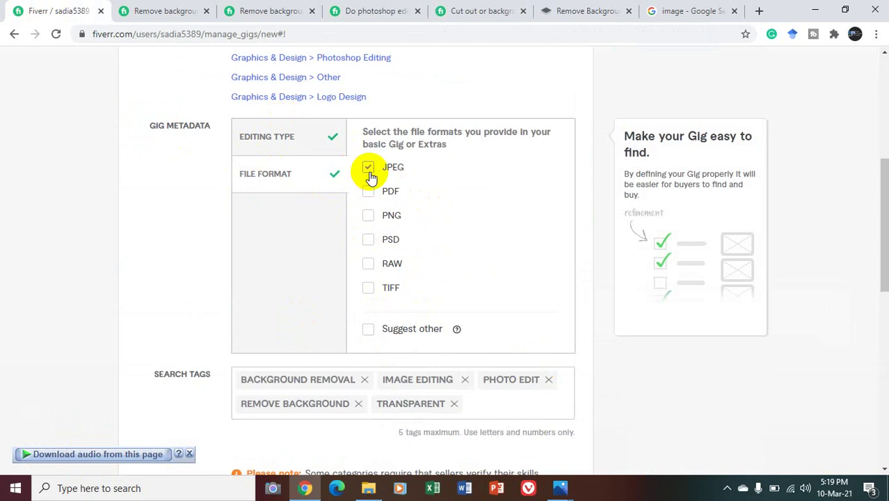
click(368, 193)
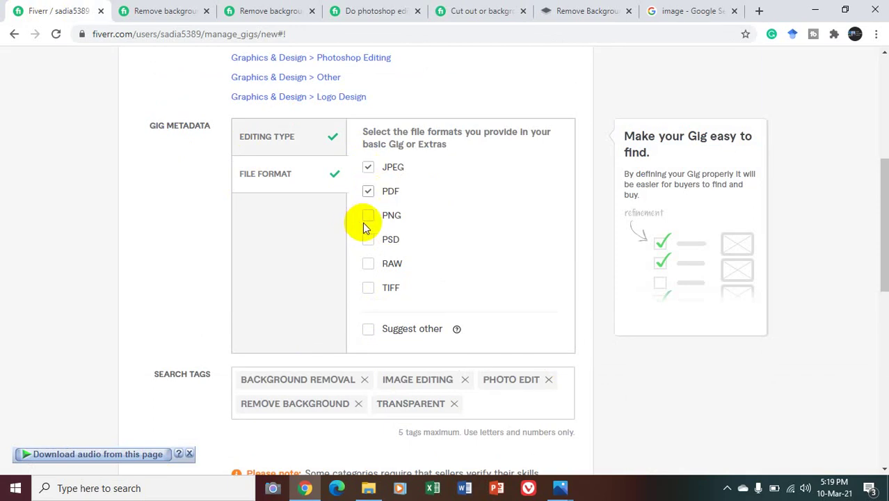
click(367, 218)
click(367, 240)
click(371, 265)
click(368, 287)
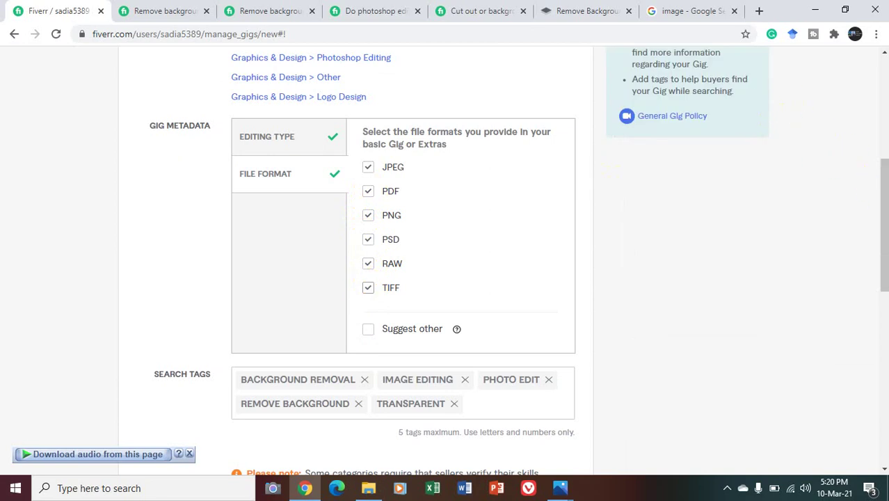
Step: Review the gig title and the rest of the overview form, and save it to continue to pricing
drag(878, 226, 879, 291)
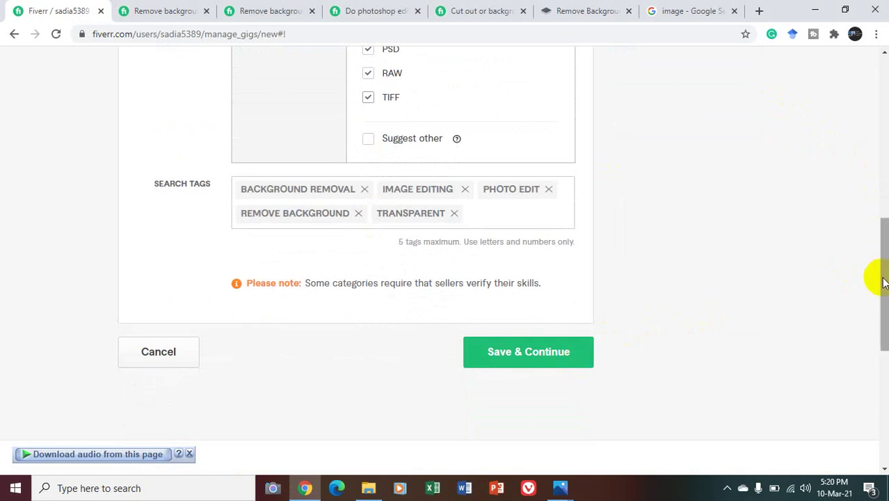
drag(884, 278, 885, 136)
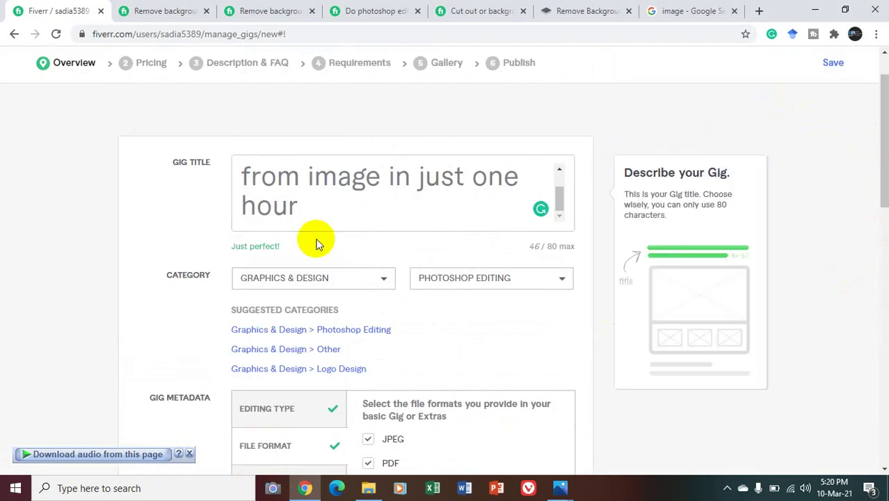
drag(307, 219, 236, 150)
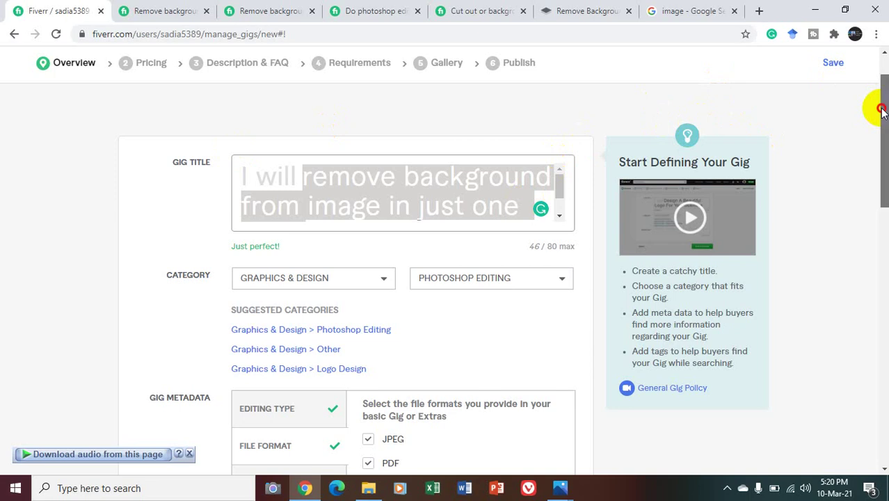
drag(883, 113, 881, 348)
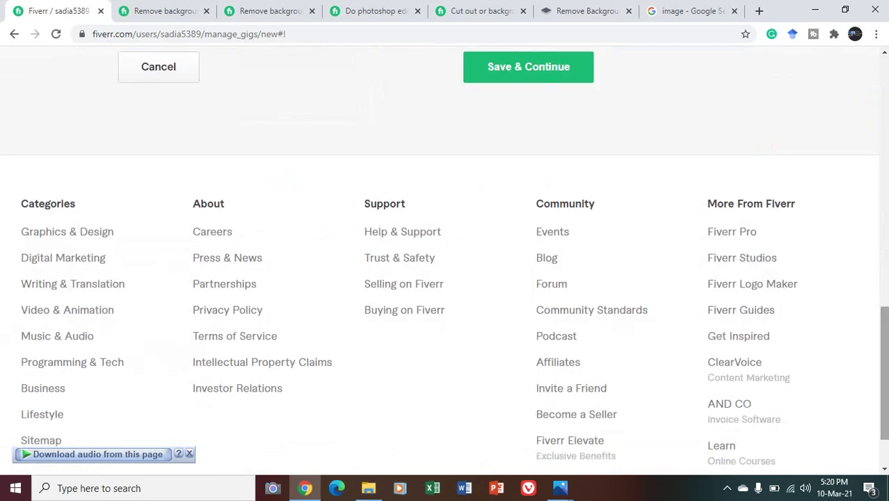
click(525, 74)
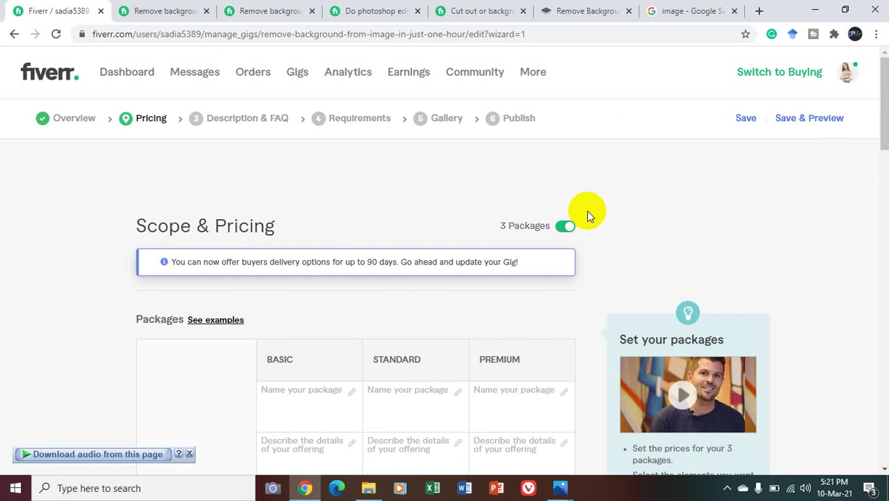
Step: Name the Basic package "BASIC" by copying its column heading into the package name
drag(885, 104, 886, 157)
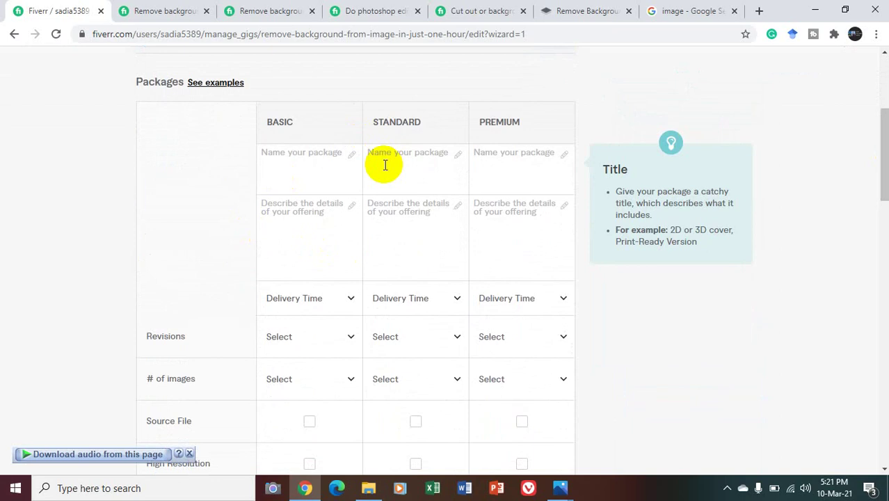
click(322, 167)
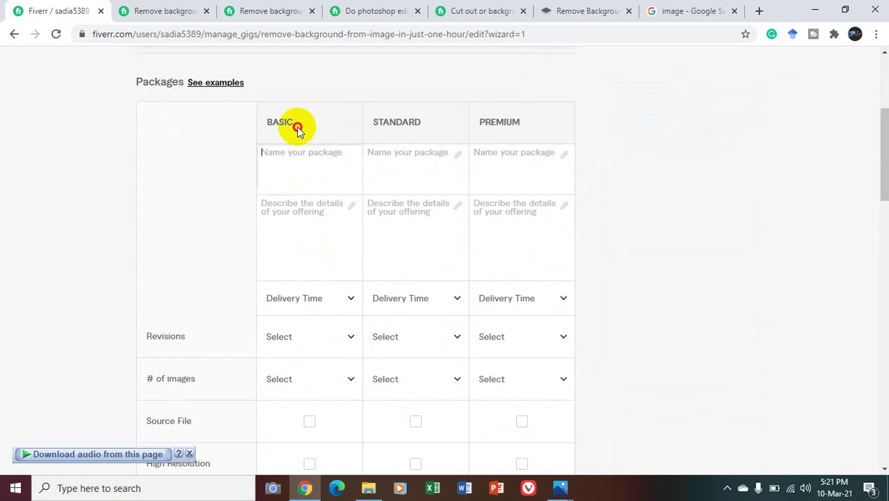
drag(295, 126, 266, 120)
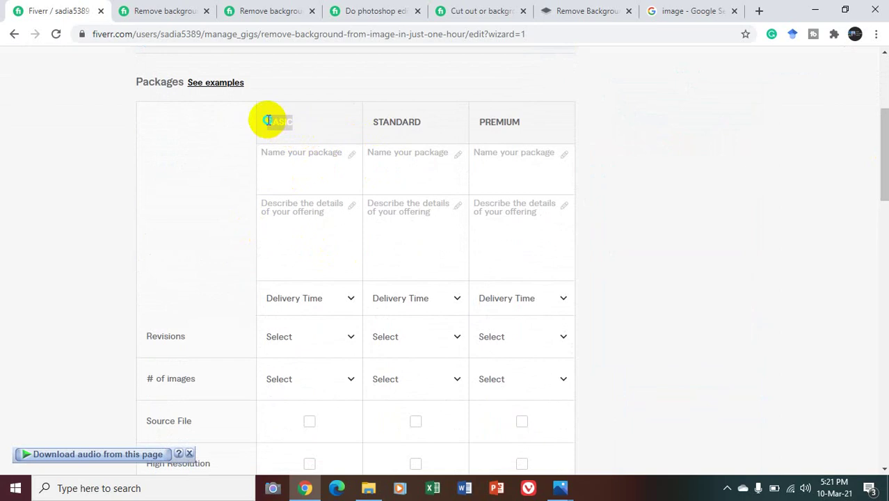
right_click(267, 122)
click(280, 132)
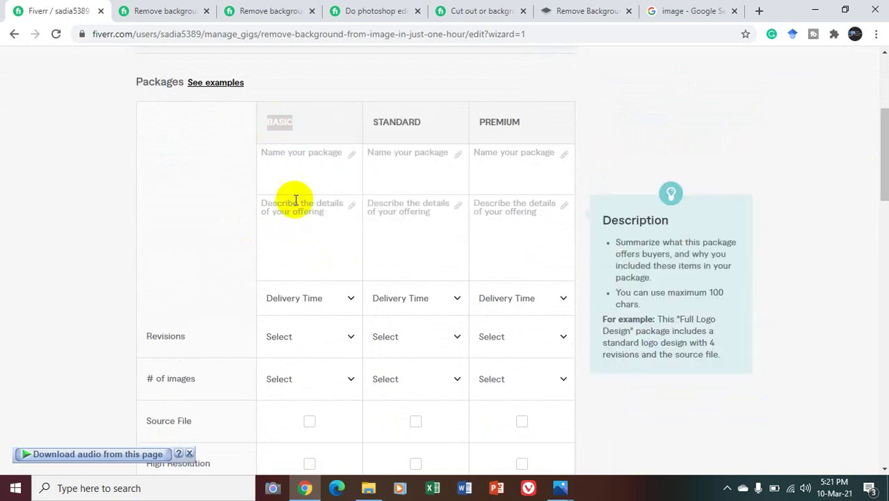
right_click(290, 180)
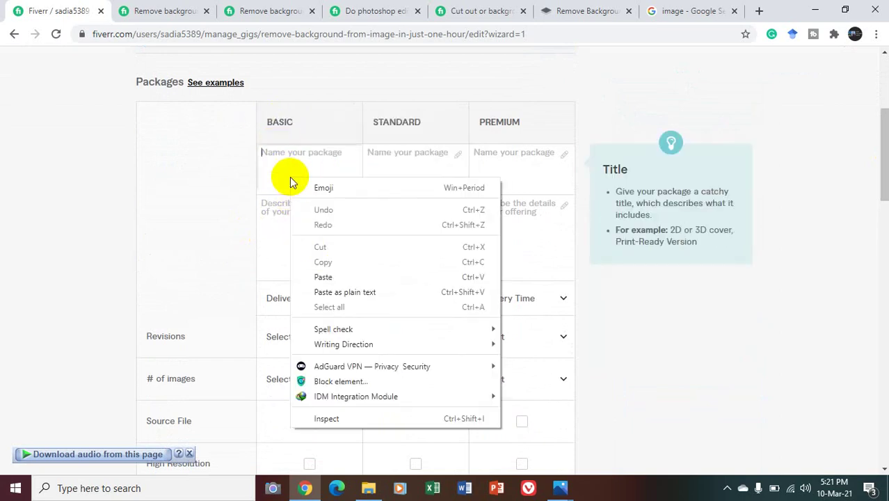
click(334, 277)
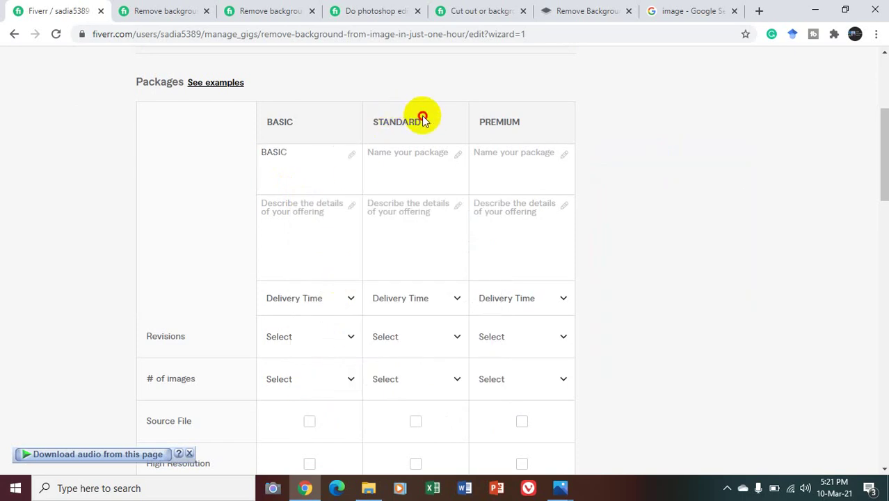
Step: Name the Standard package "STANDARD" by copying its column heading into the package name
drag(420, 120, 374, 116)
right_click(375, 119)
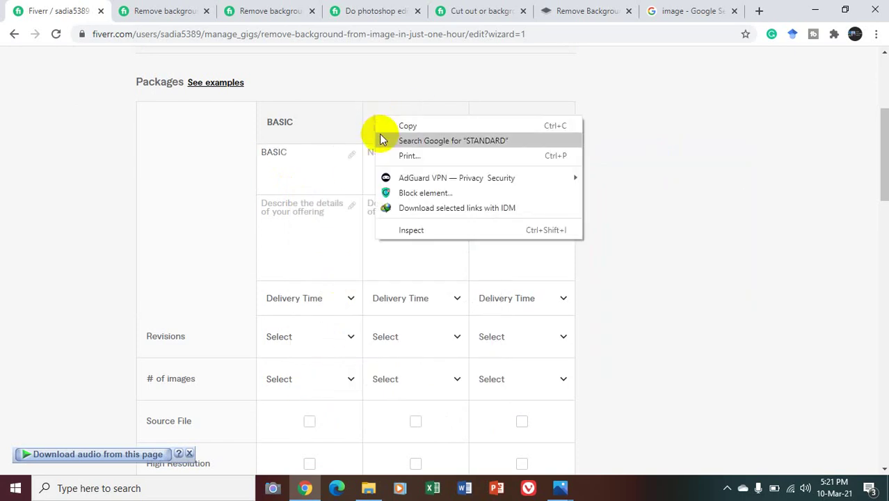
click(382, 127)
click(381, 152)
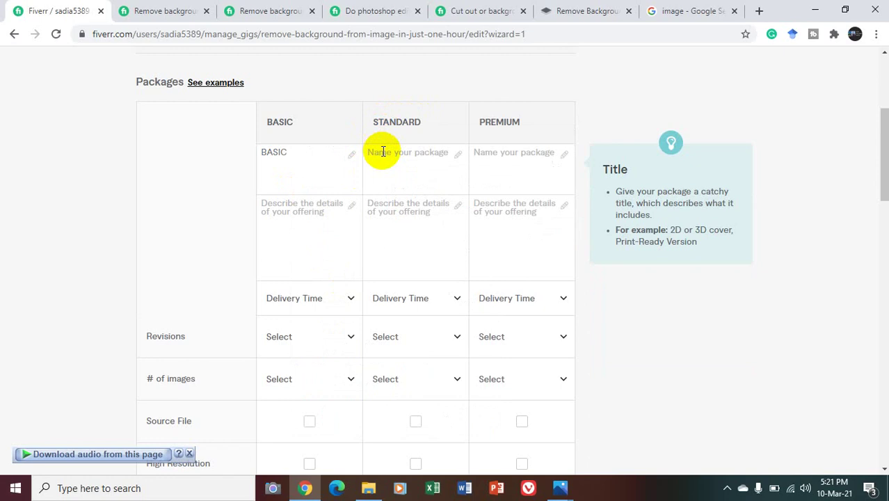
right_click(382, 151)
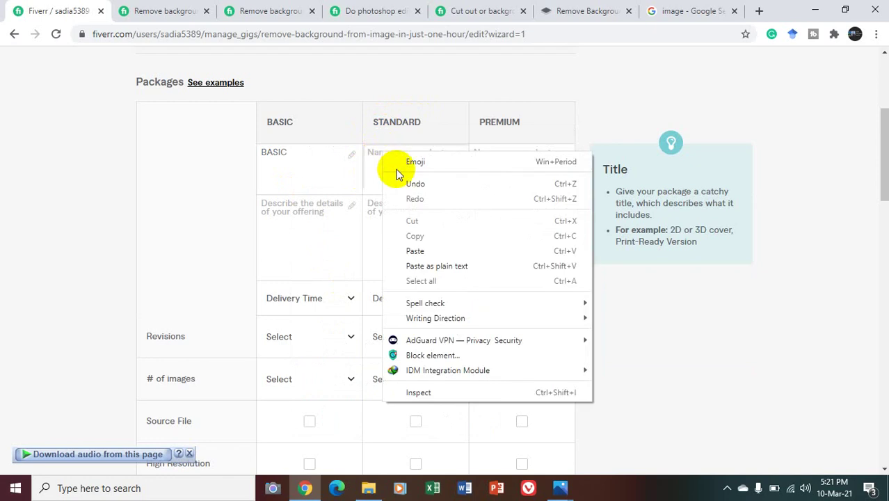
click(424, 245)
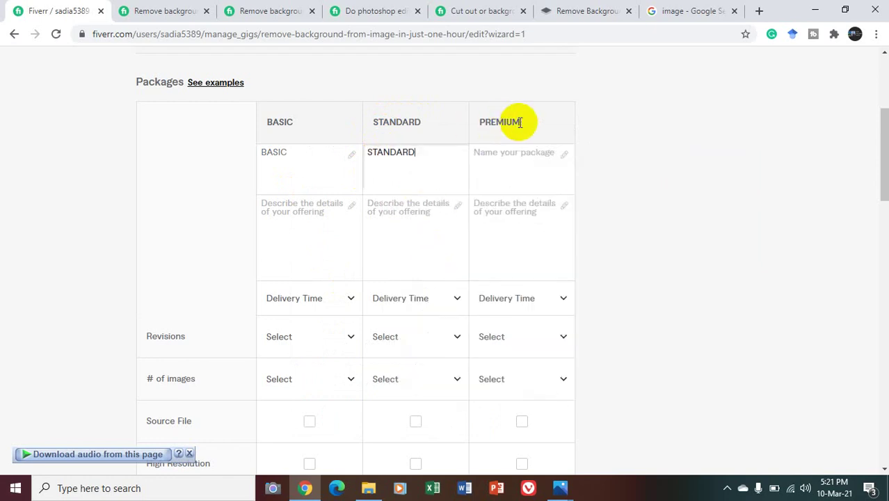
Step: Name the Premium package "PREMIUM" by copying its column heading into the package name
drag(519, 123, 481, 119)
right_click(479, 121)
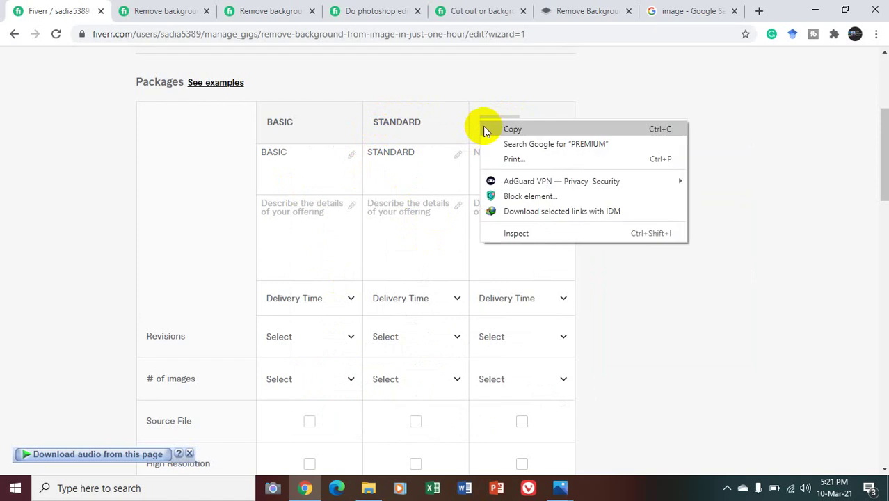
click(483, 126)
click(514, 174)
right_click(514, 175)
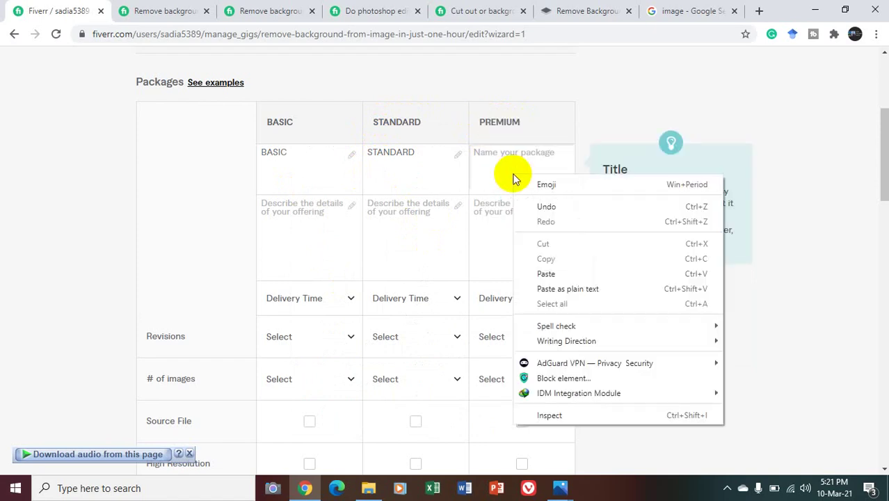
click(553, 272)
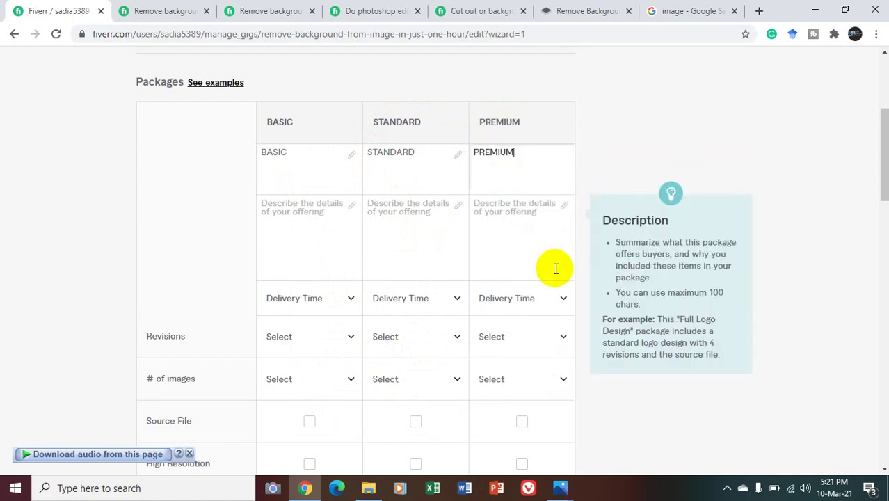
Step: Describe the Basic package as "Remove Background from images (10 photos background remove)"
click(302, 230)
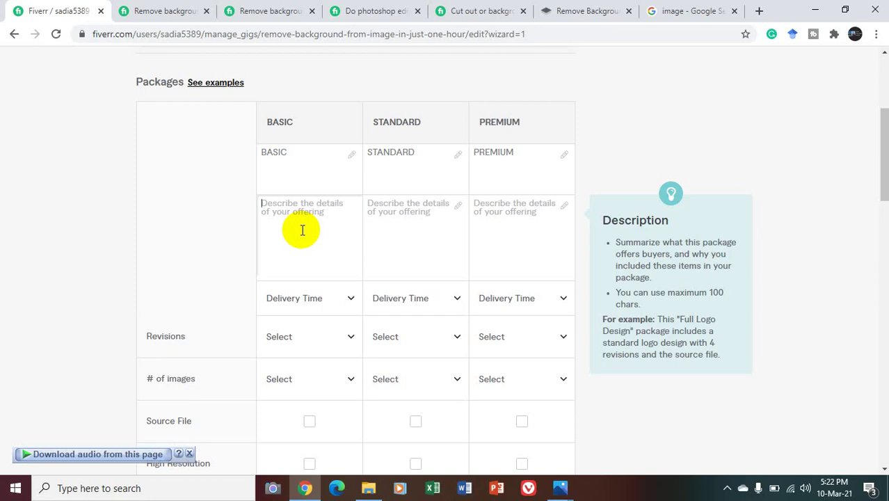
text(Re)
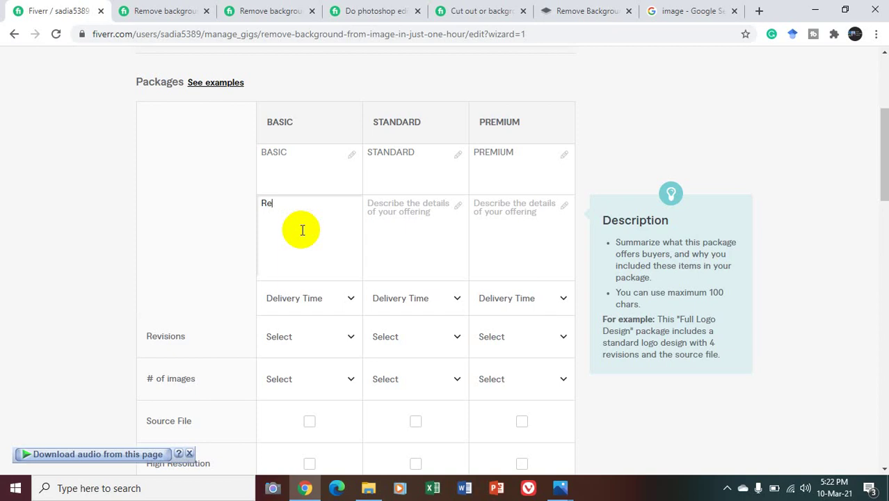
text(move Background)
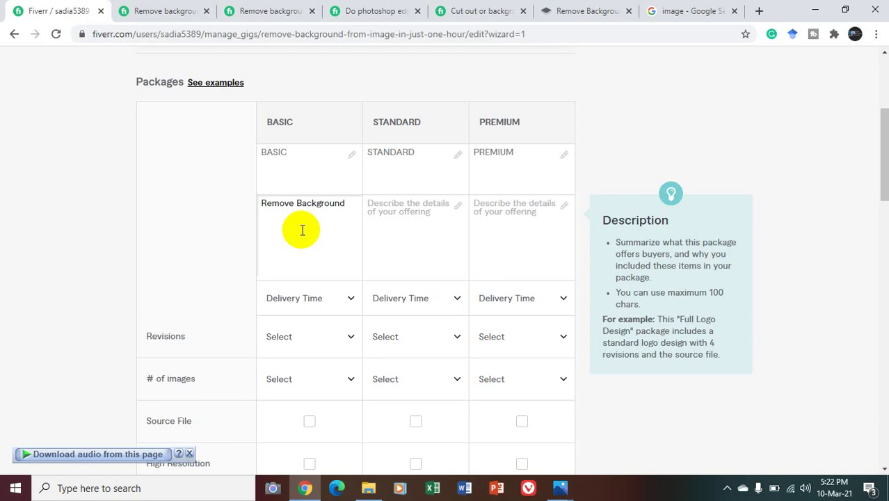
text(from)
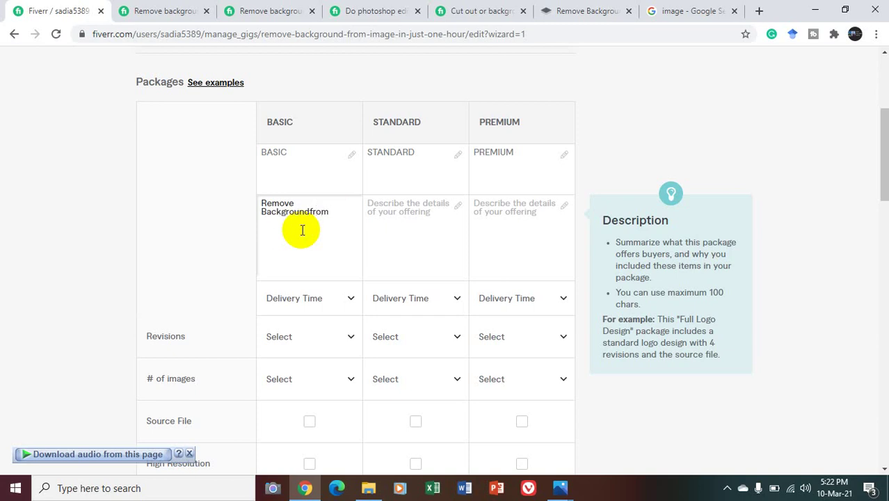
click(310, 212)
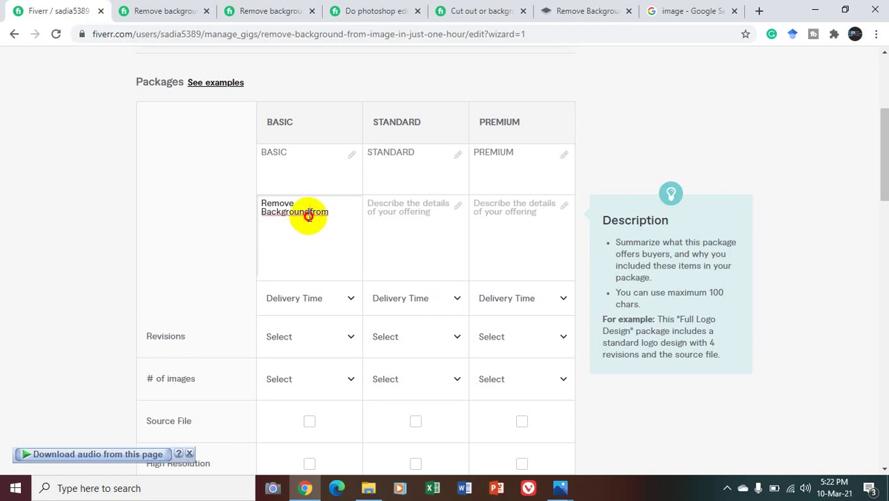
key(Right)
key(Right)
key(Right)
key(Right)
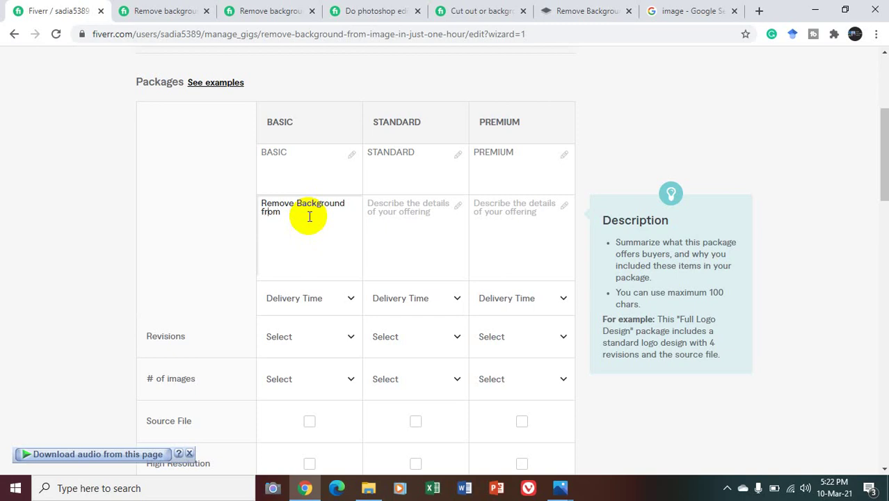
text(image)
text(()
key(BackSpace)
text(()
text(10)
text( q)
text(uality)
key(BackSpace)
key(BackSpace)
key(BackSpace)
key(BackSpace)
key(BackSpace)
key(BackSpace)
key(BackSpace)
text(photos)
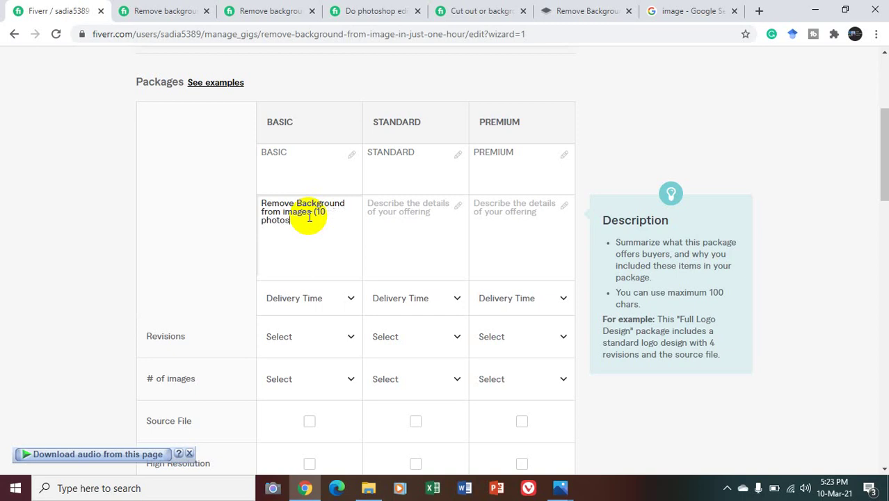
text( background remove)
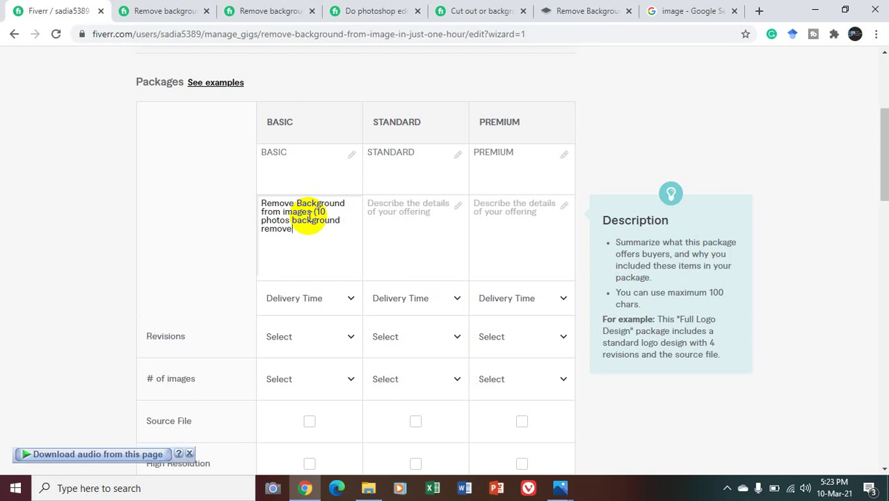
text())
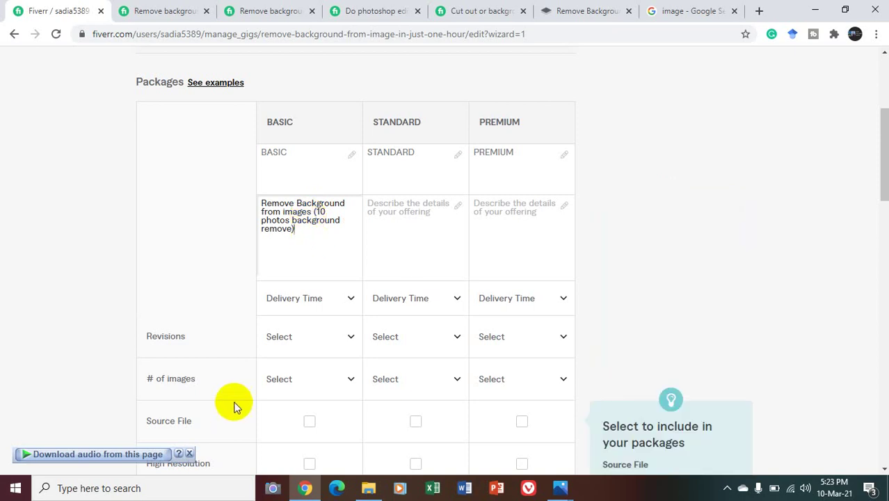
Step: Set the Basic package's delivery time to 1 day
click(348, 297)
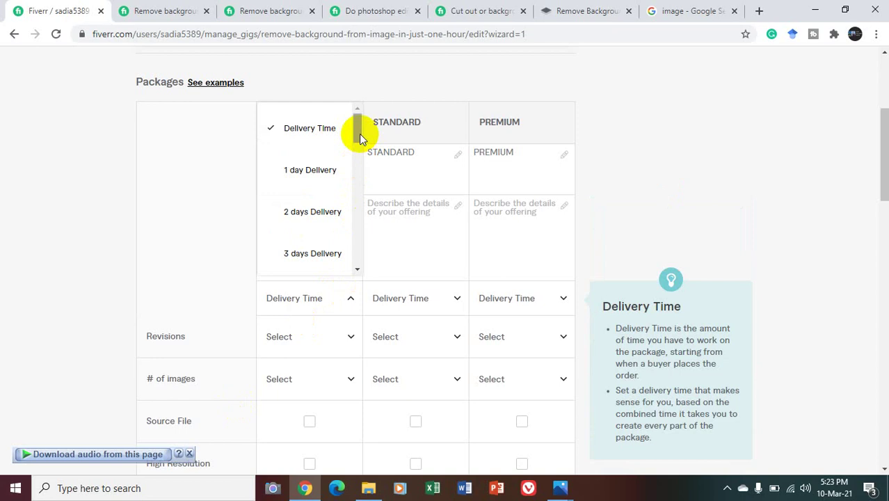
drag(359, 133, 327, 135)
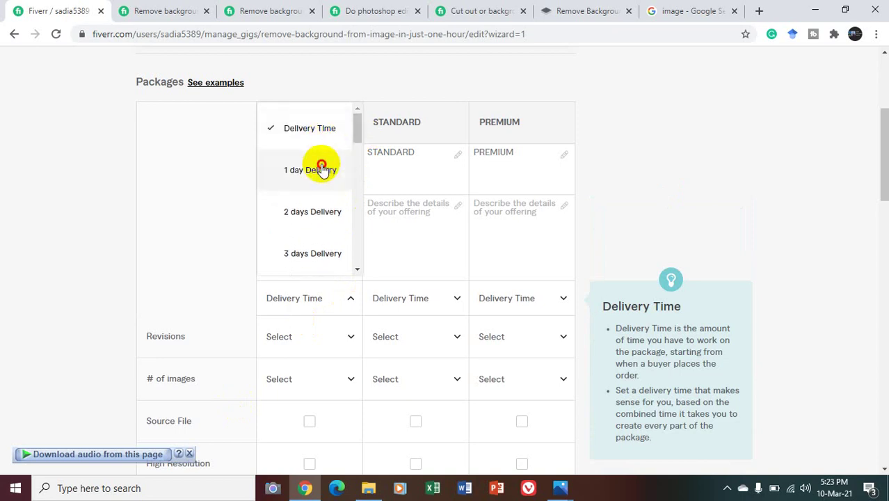
click(322, 167)
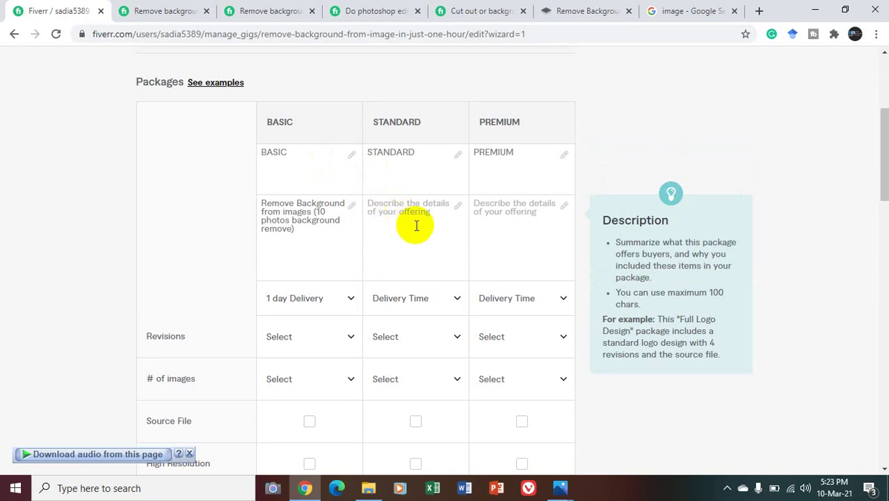
Step: Set the Basic package to Unlimited revisions and 10 images
click(305, 336)
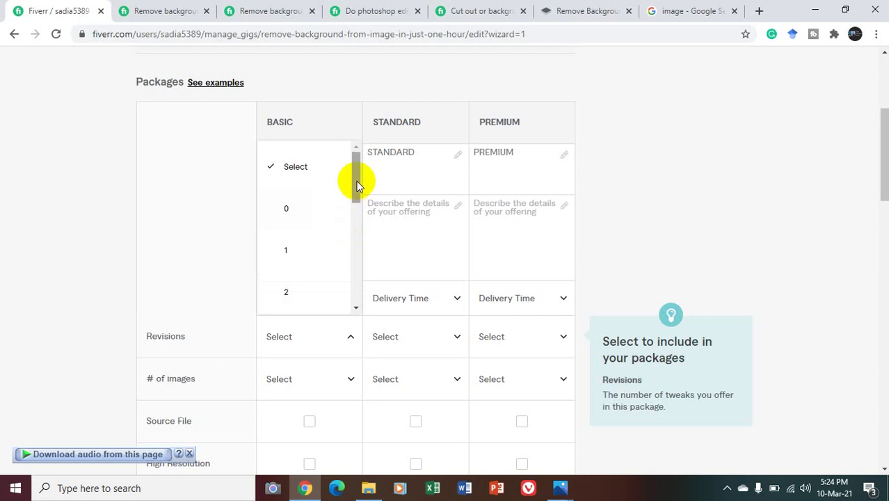
drag(357, 181, 370, 388)
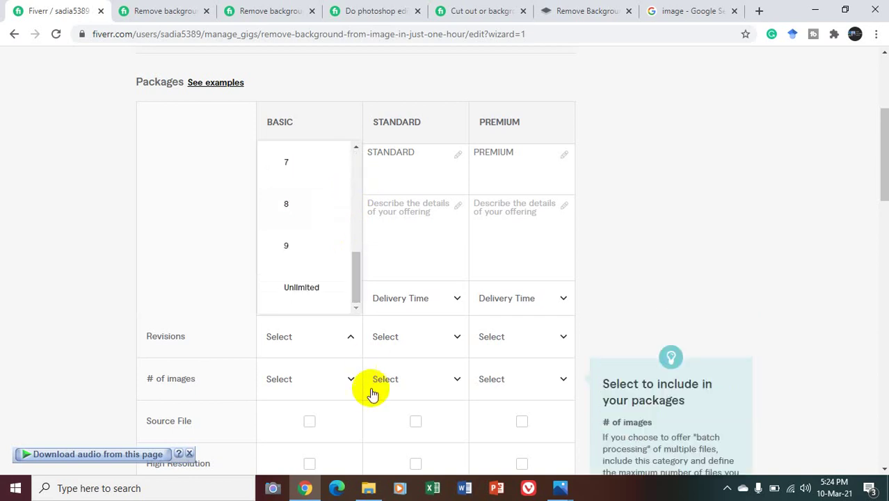
click(314, 301)
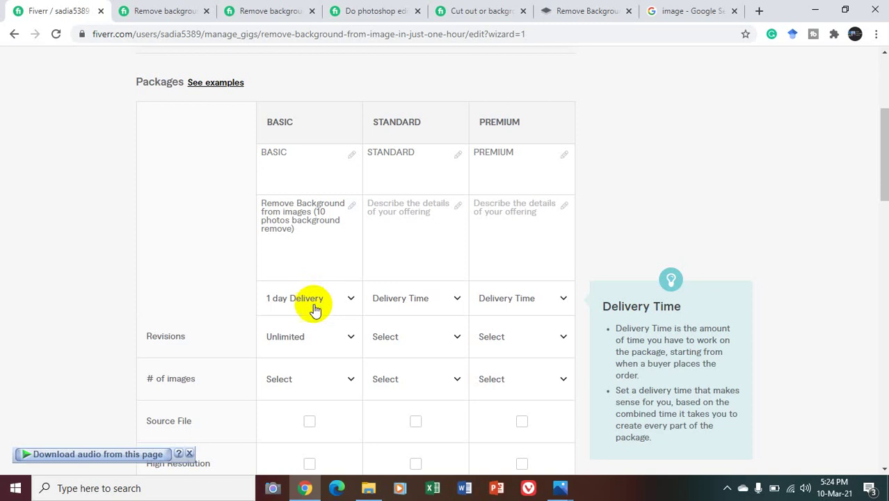
click(305, 377)
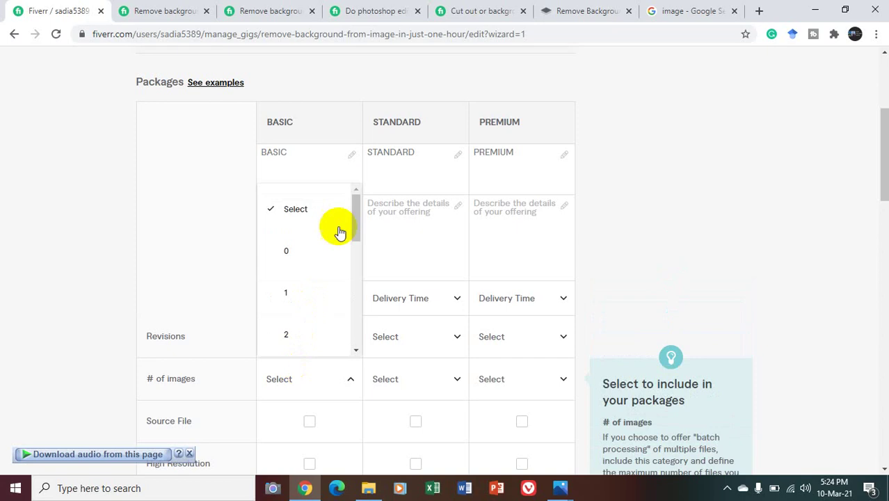
drag(358, 209, 358, 302)
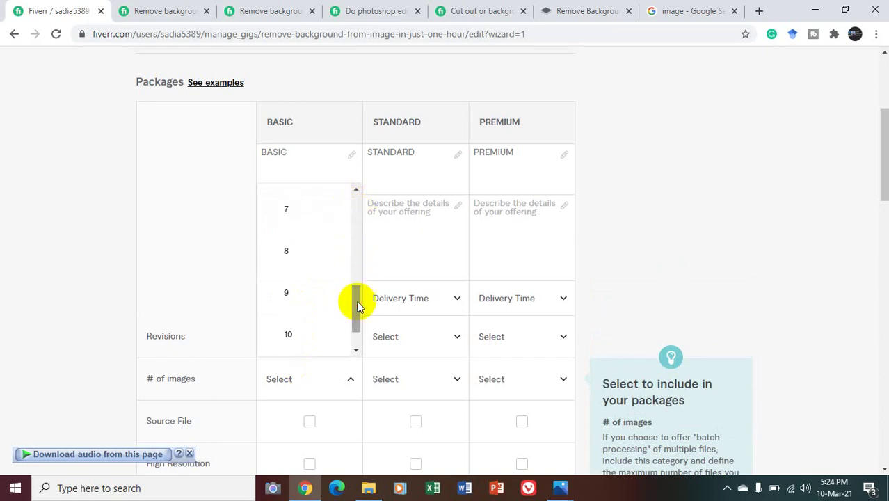
click(275, 341)
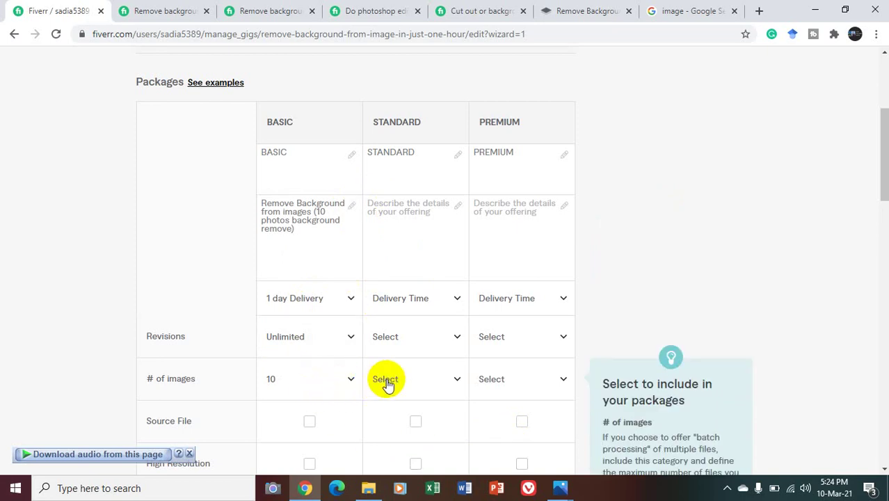
Step: Copy the Basic package's description into the Standard package's description
click(436, 205)
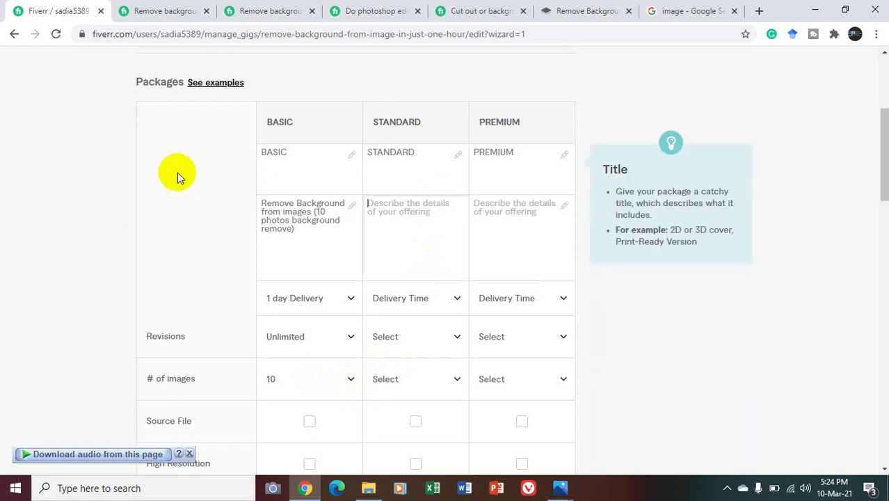
drag(334, 237, 265, 193)
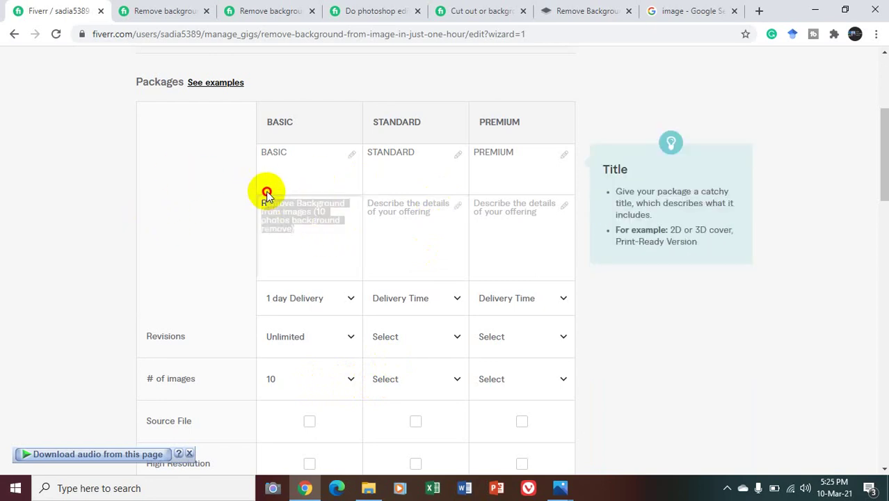
right_click(275, 217)
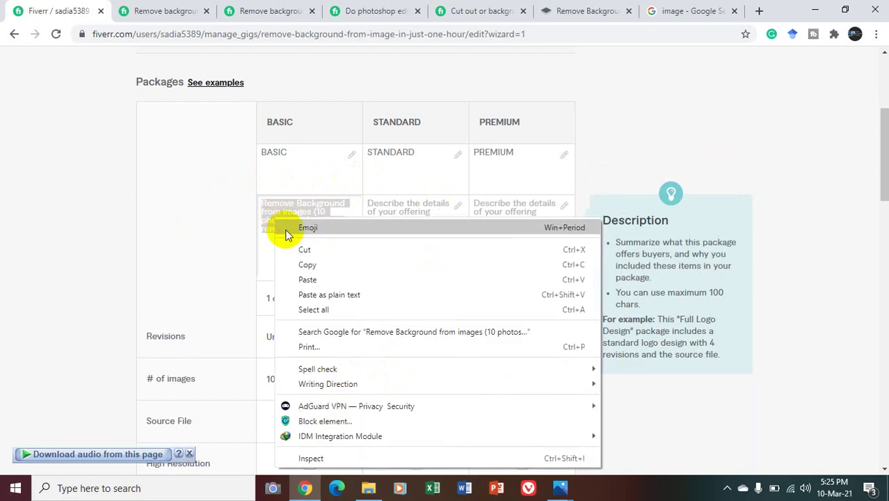
click(292, 265)
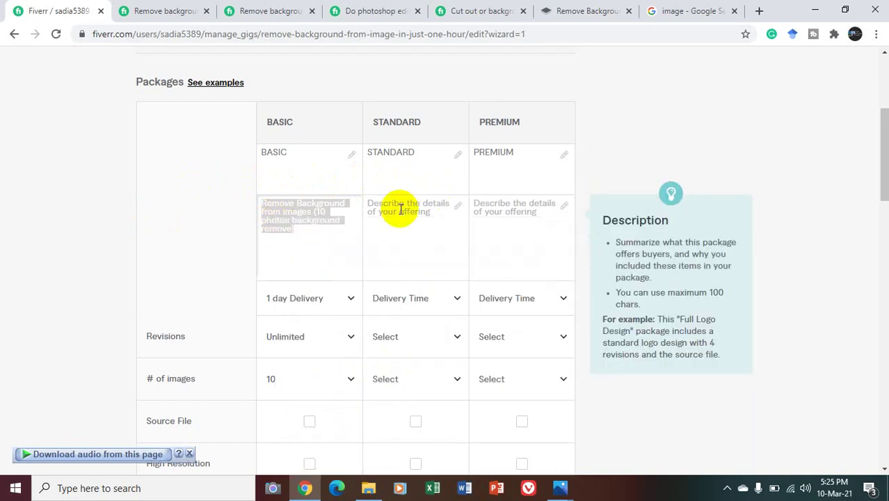
click(398, 206)
right_click(401, 211)
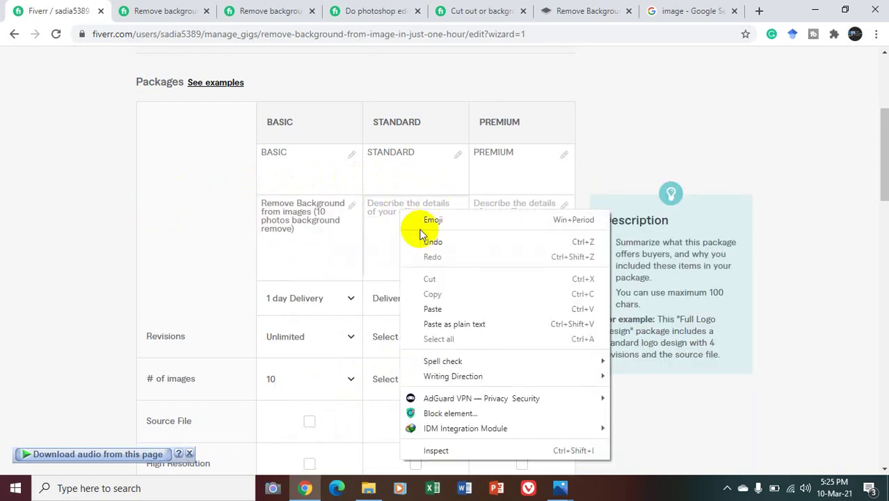
click(442, 309)
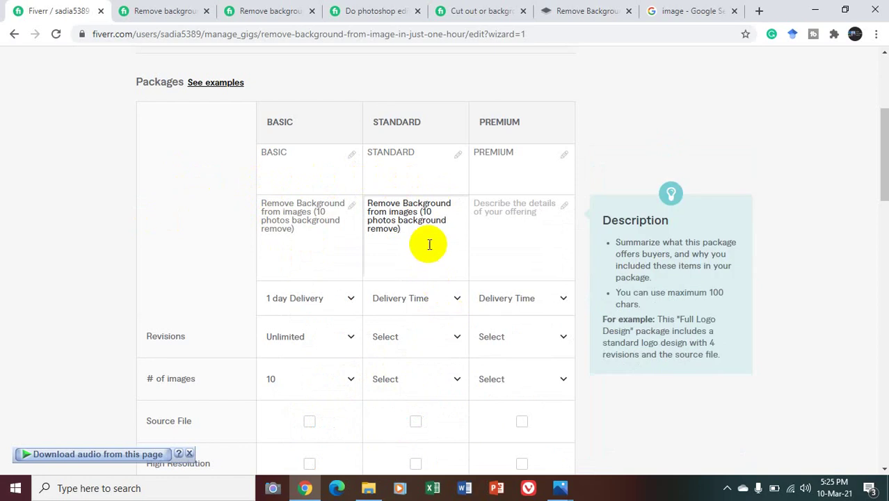
Step: Change the number of photos in the Standard package's description to 20
click(431, 212)
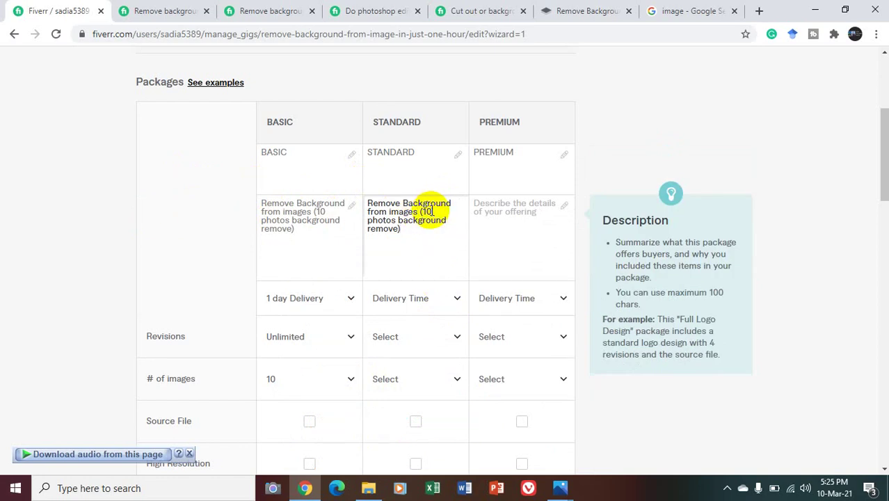
key(BackSpace)
text(20)
click(427, 213)
key(BackSpace)
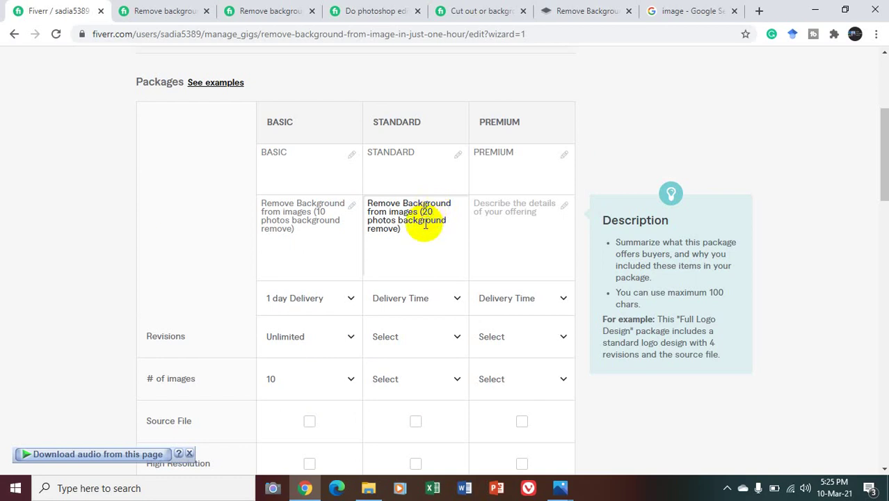
Step: Paste the copied description into the Premium package and change its number of photos to 50
click(479, 204)
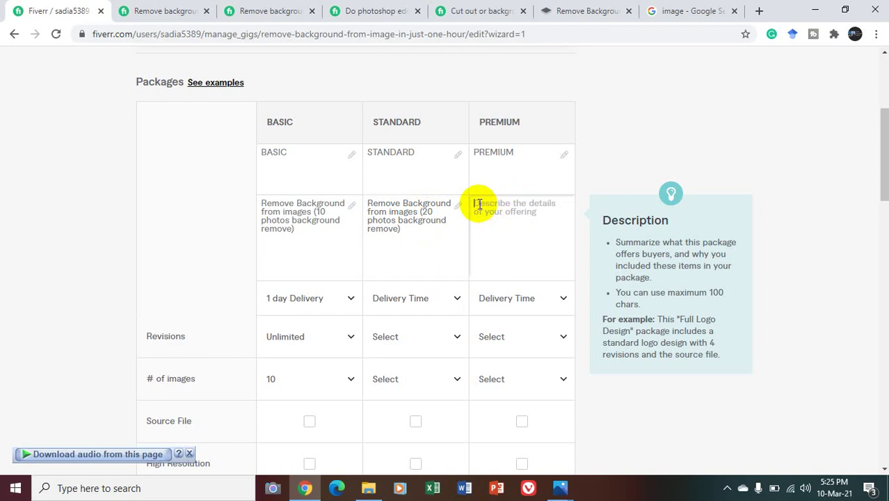
key(ctrl+v)
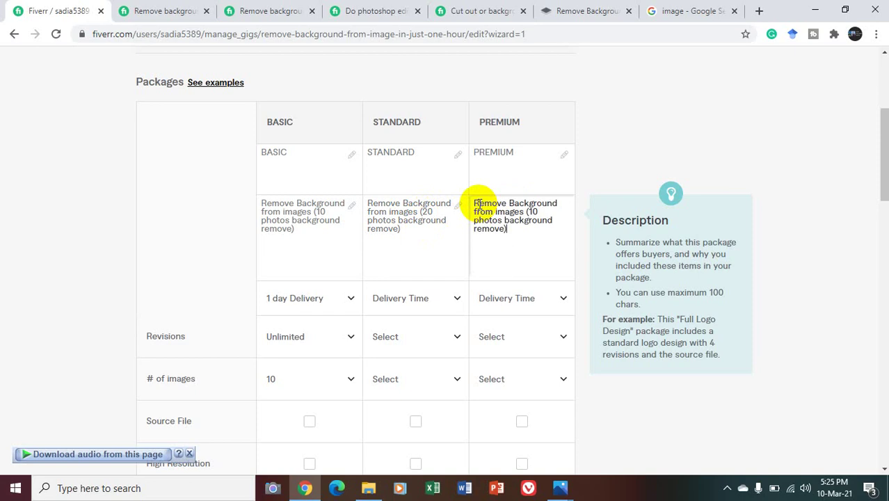
click(537, 211)
key(BackSpace)
key(BackSpace)
text(50)
Step: Set the delivery time to 1 day for the Standard package and 2 days for the Premium package
click(422, 298)
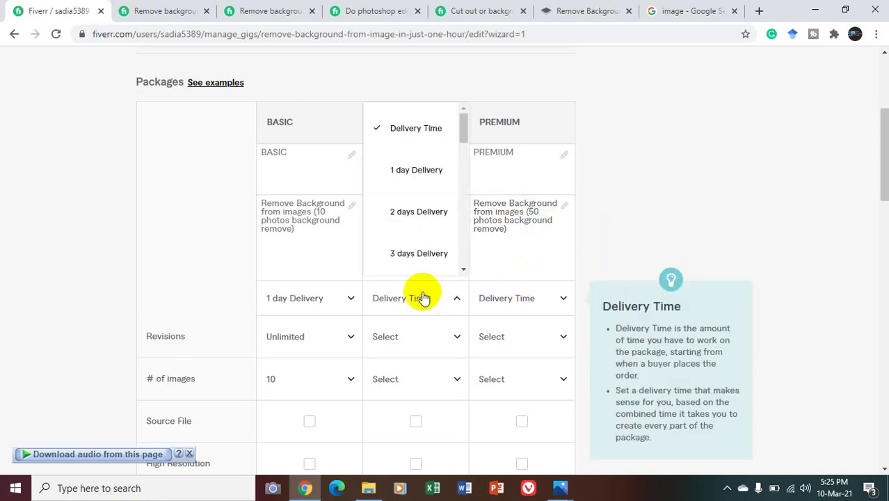
click(411, 180)
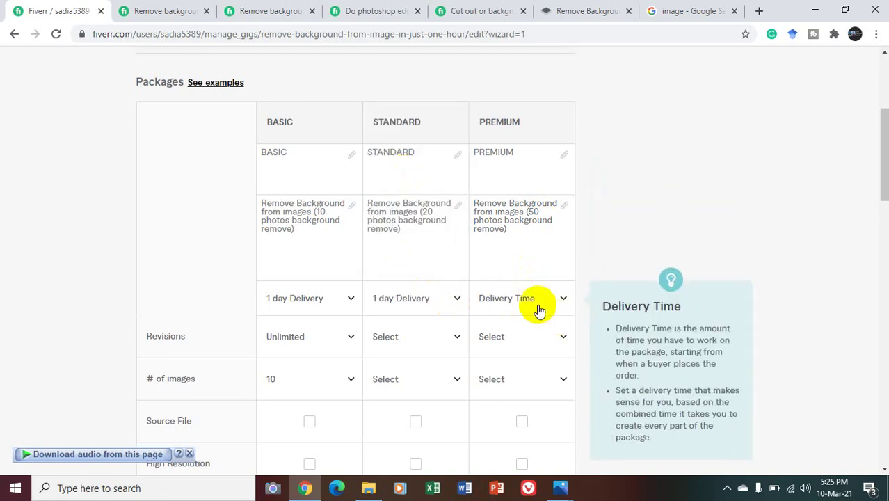
click(534, 301)
click(518, 200)
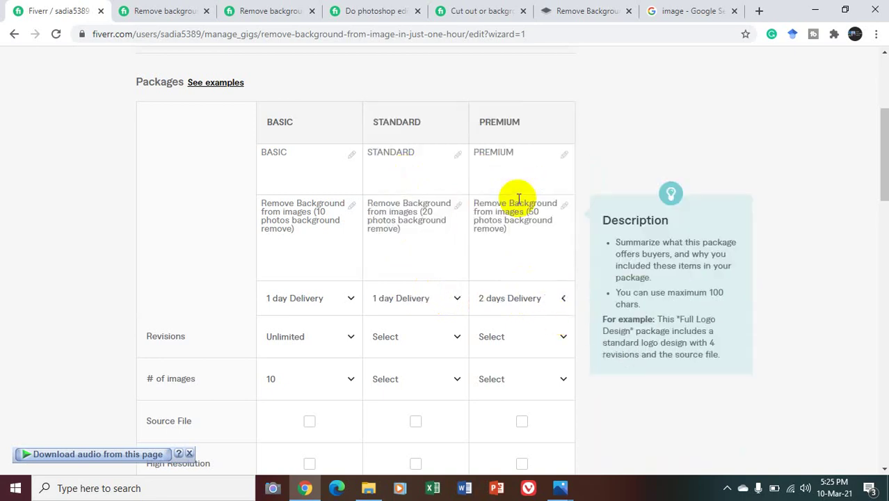
Step: Set the number of revisions to Unlimited for both the Standard and Premium packages
click(385, 336)
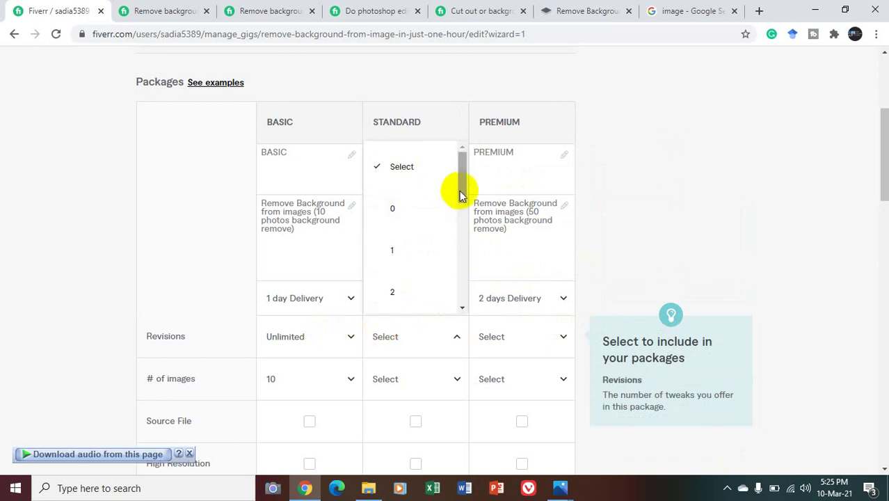
drag(461, 195, 460, 294)
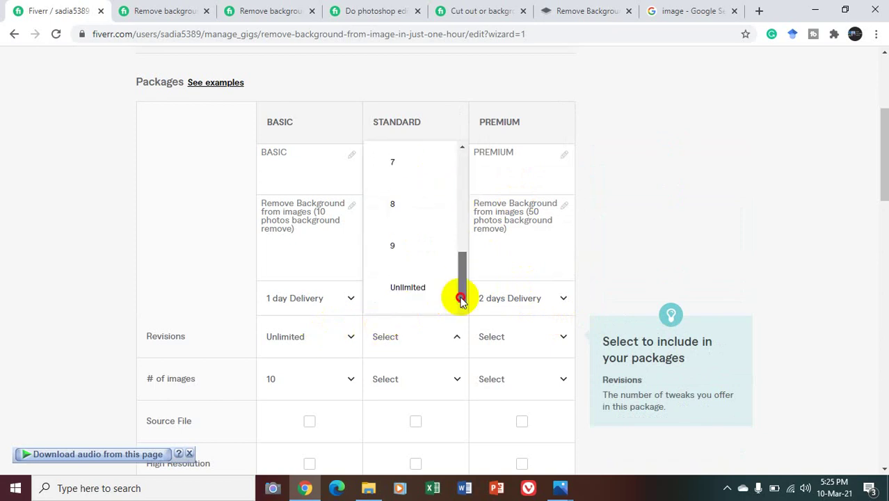
click(425, 290)
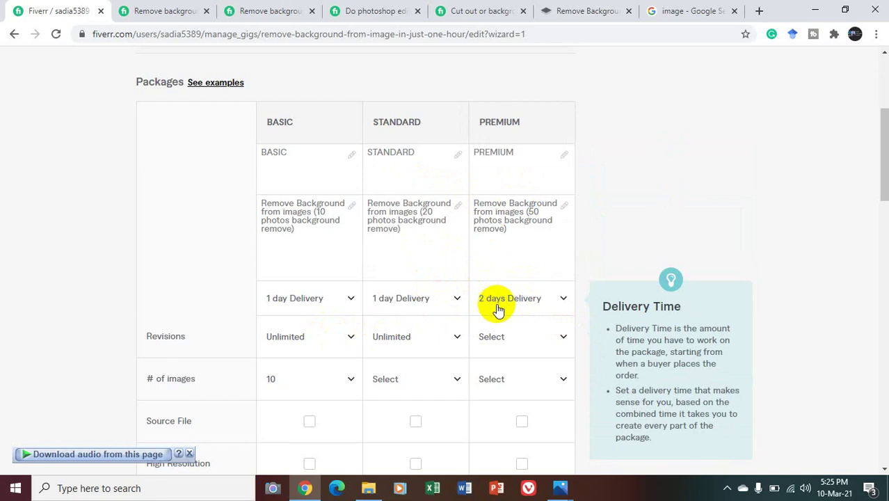
click(520, 343)
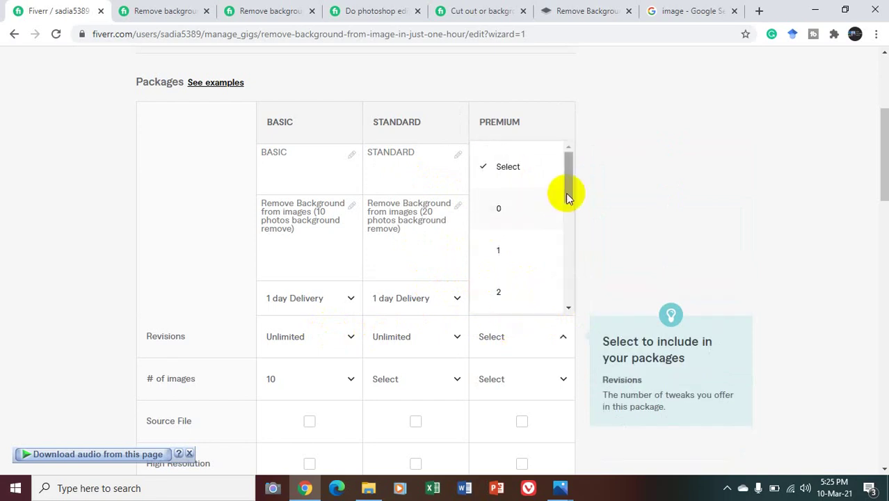
drag(568, 198, 570, 298)
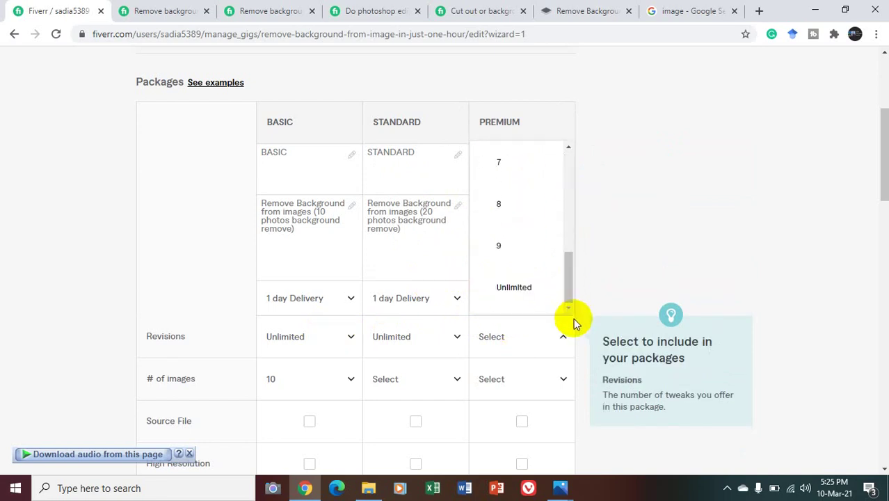
click(546, 298)
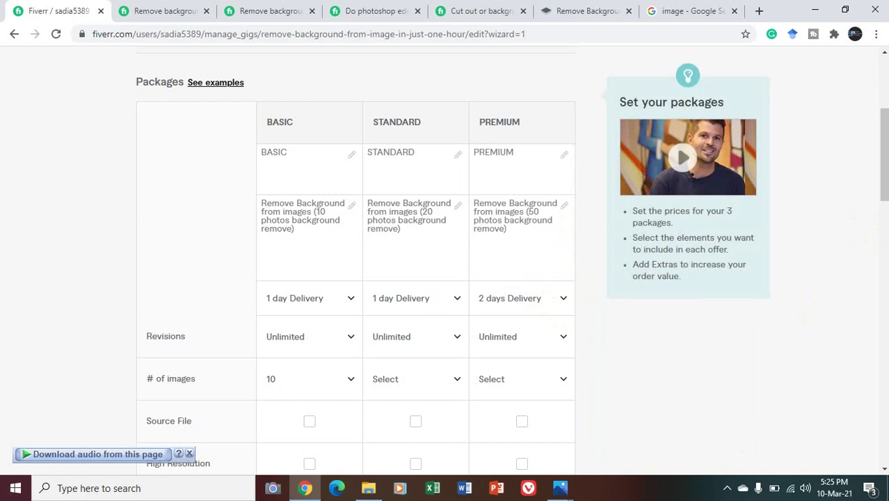
drag(881, 189, 877, 224)
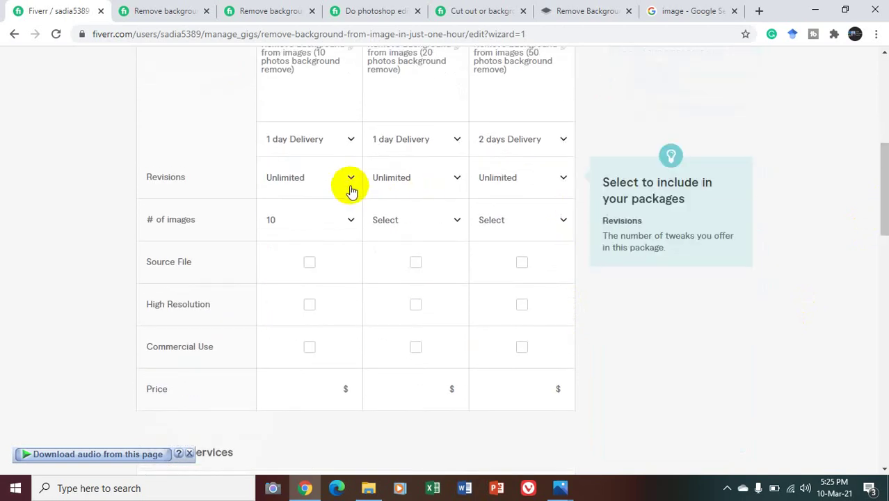
click(349, 185)
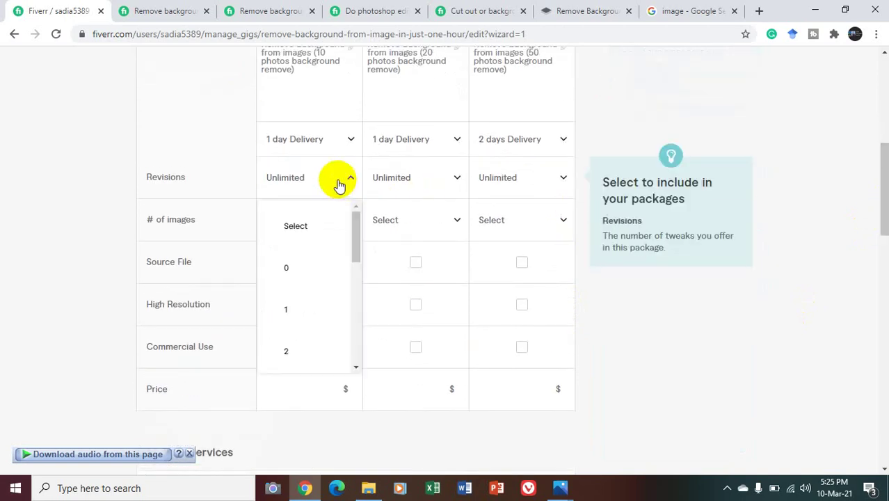
click(349, 185)
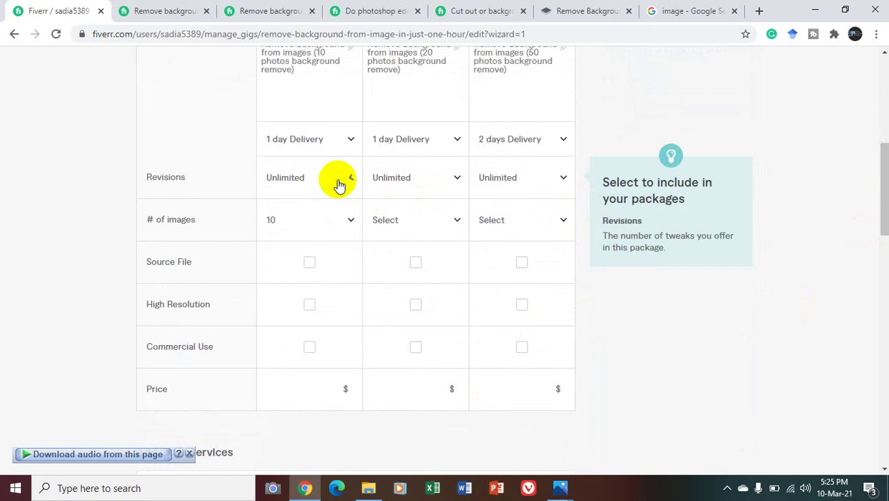
Step: Set the number of images to Unlimited for both the Standard and Premium packages
click(446, 221)
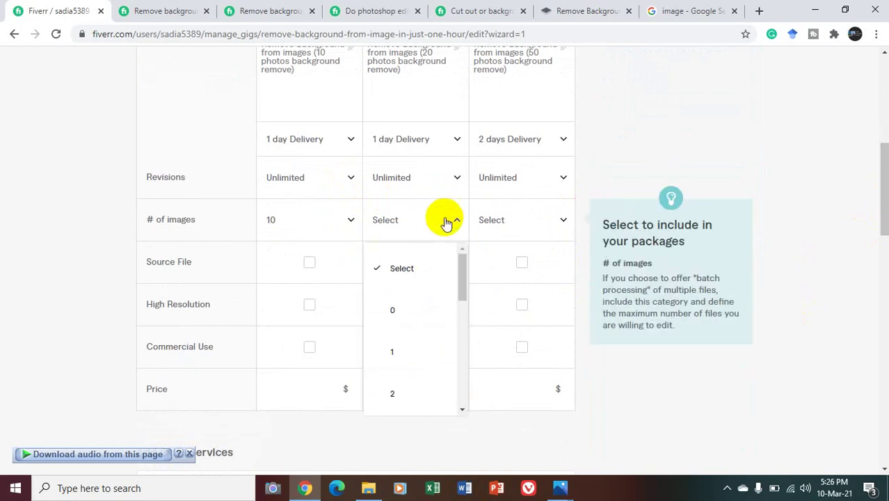
drag(461, 258, 457, 405)
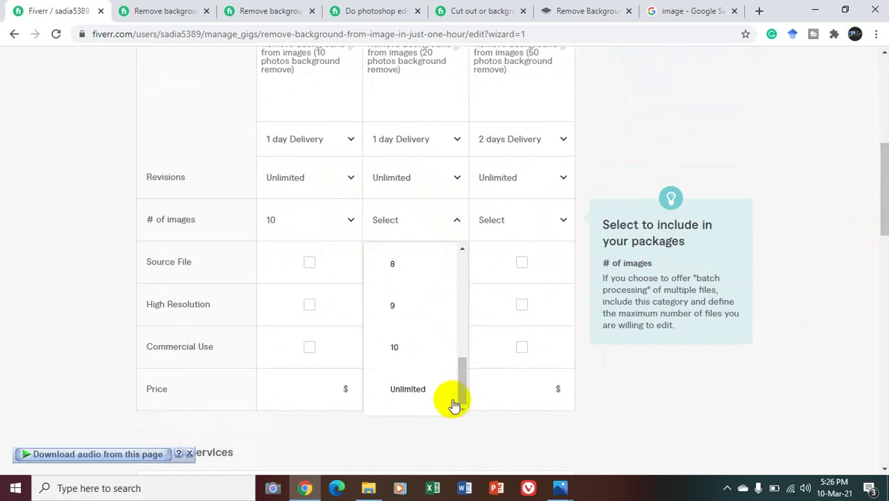
click(410, 387)
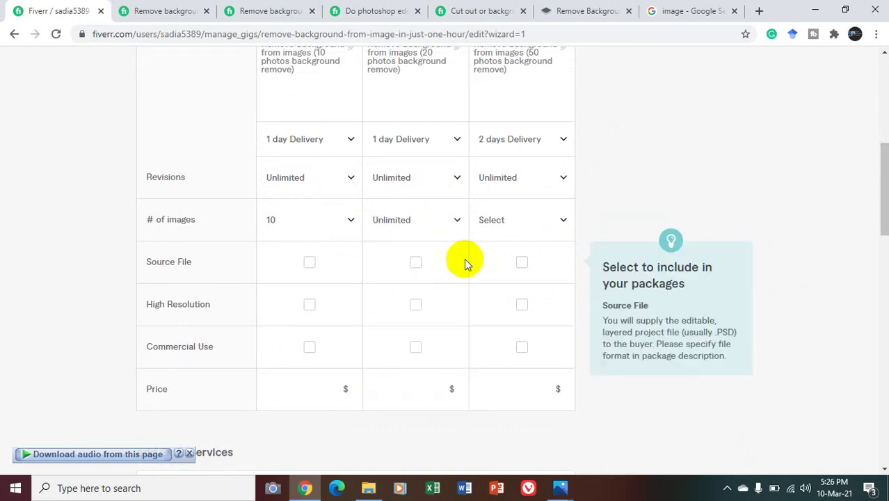
click(512, 221)
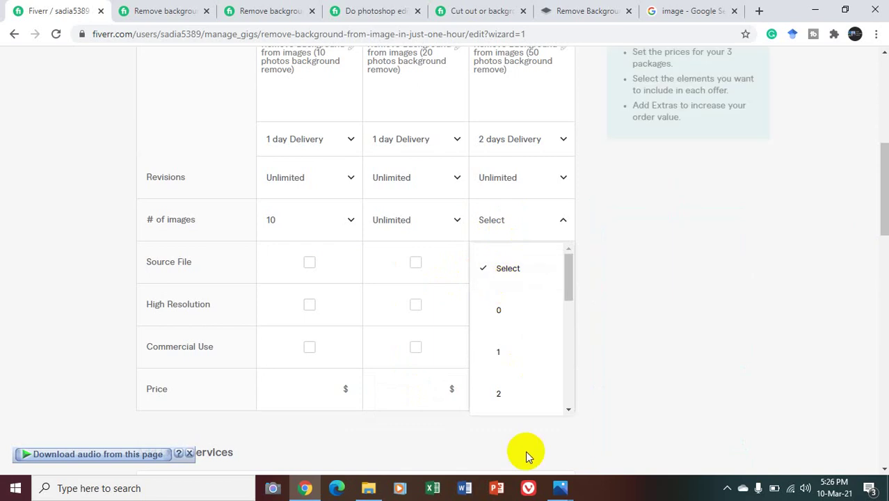
drag(567, 279, 572, 454)
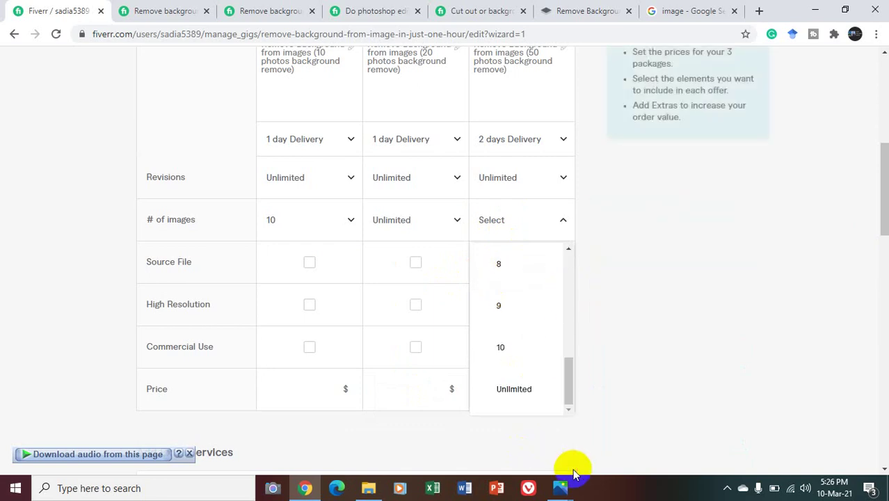
click(529, 395)
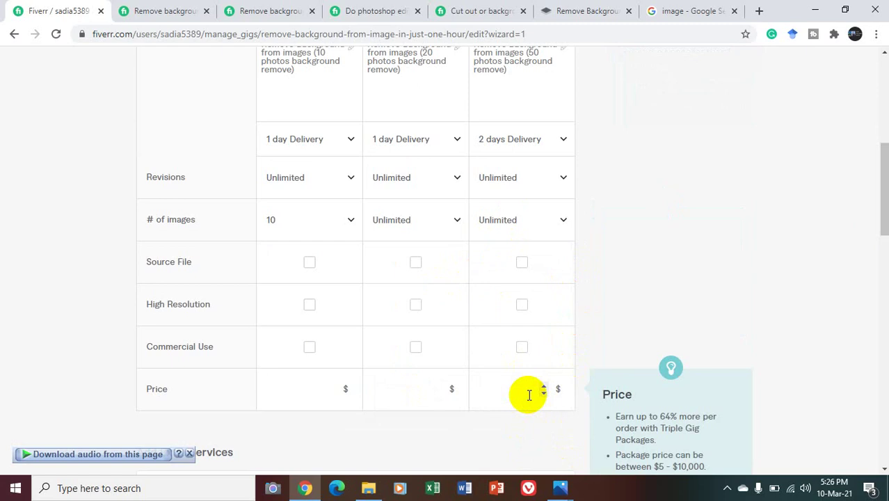
Step: Include Source File in all three packages, and add High Resolution and Commercial Use to the Premium package only
click(314, 264)
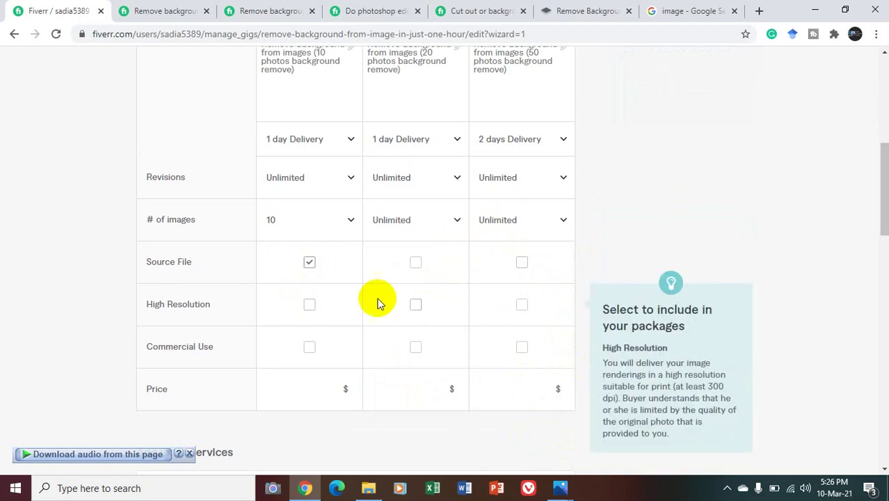
click(416, 264)
click(525, 266)
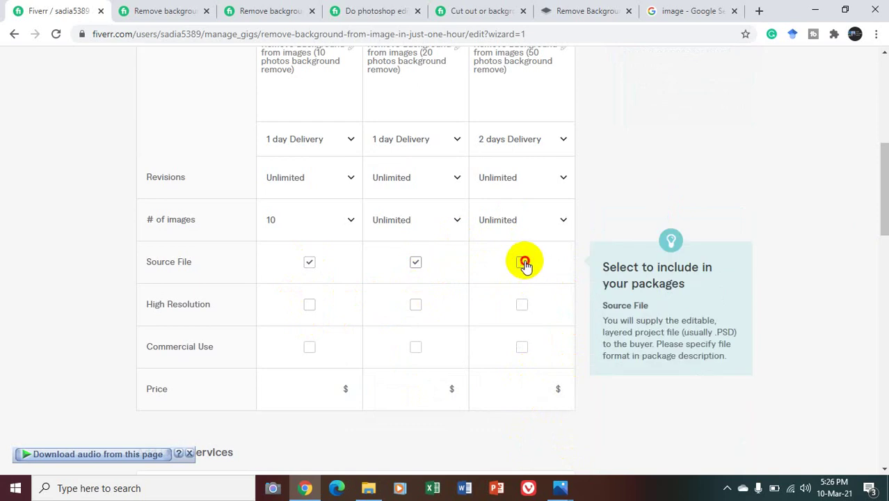
click(526, 309)
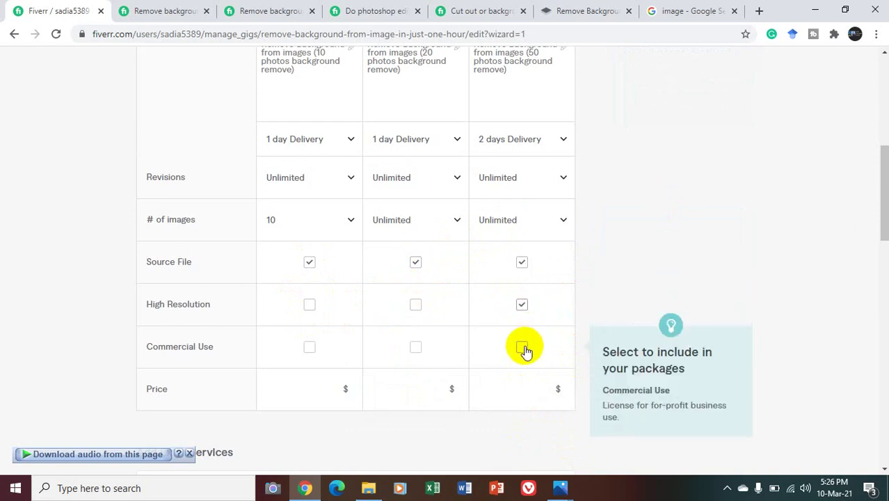
click(523, 347)
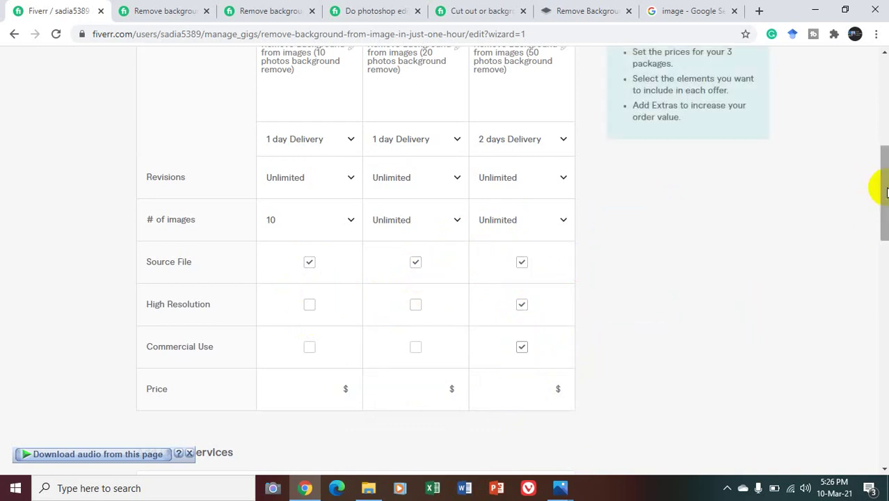
Step: Set the package prices to $5 for Basic, $10 for Standard and $30 for Premium
drag(884, 187, 879, 224)
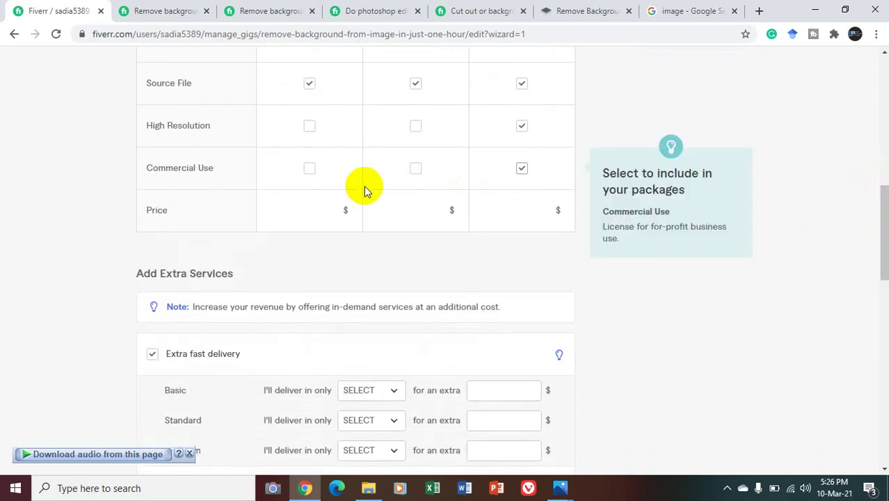
click(316, 210)
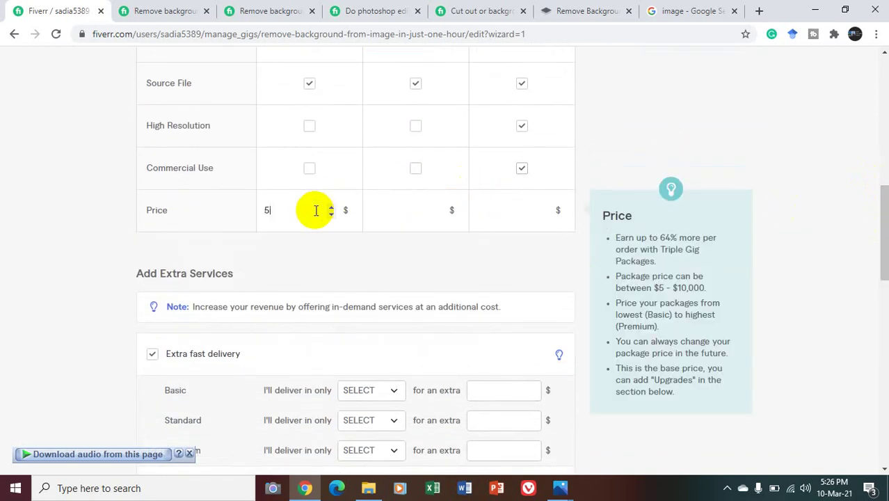
text(5)
click(404, 213)
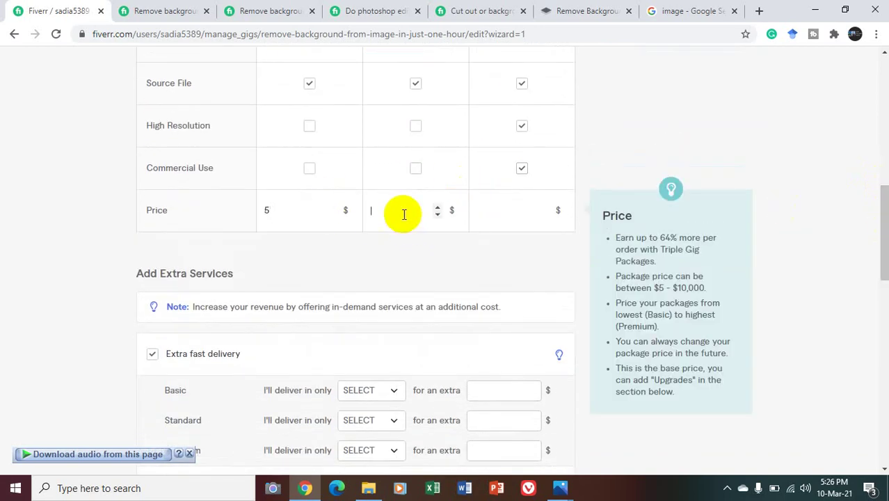
text(10)
click(489, 209)
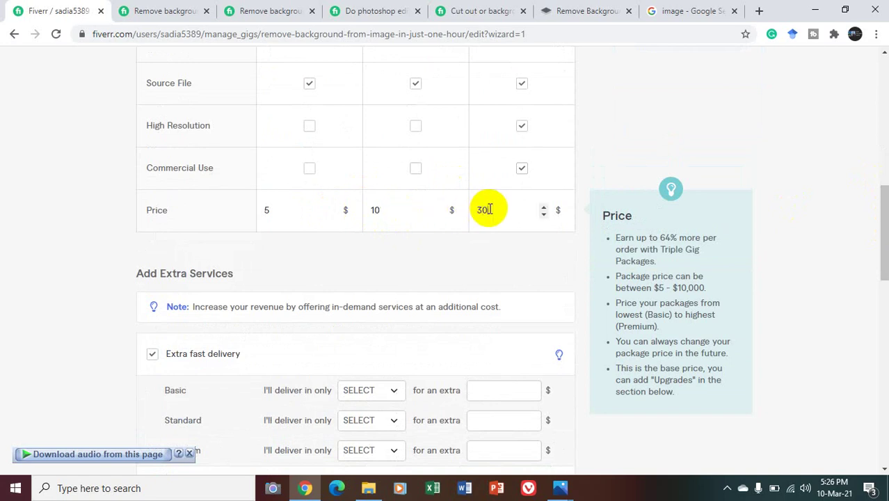
Step: Set the Premium package's extra fast delivery to 1 day for an extra $40
click(881, 248)
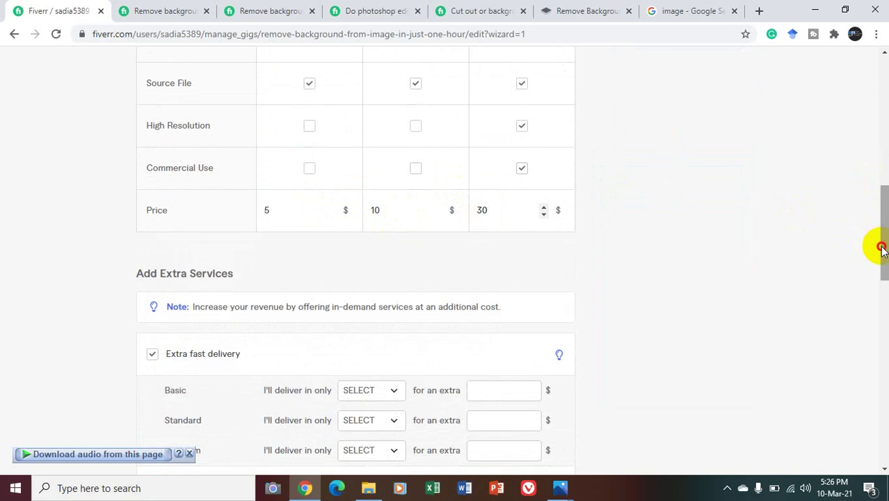
drag(881, 248, 879, 278)
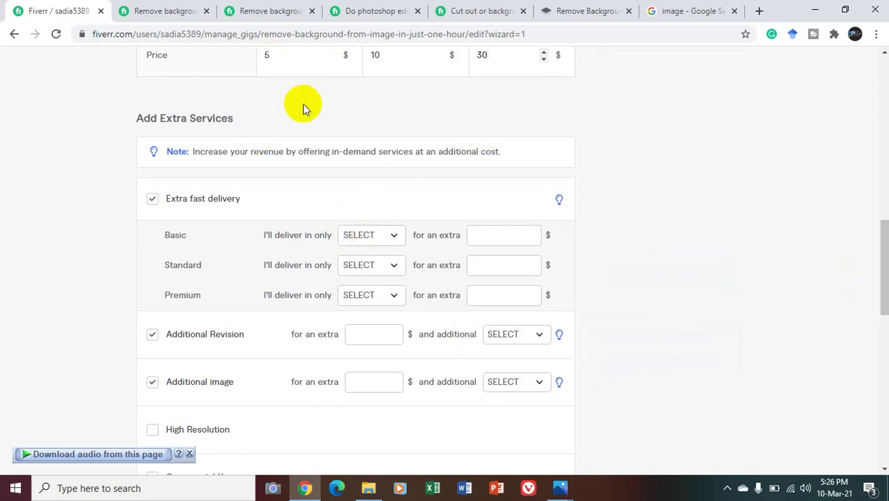
click(370, 233)
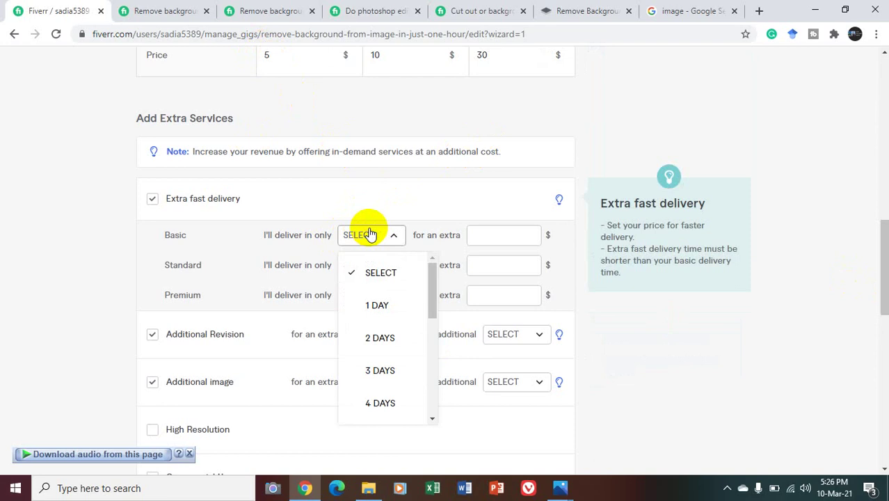
click(667, 123)
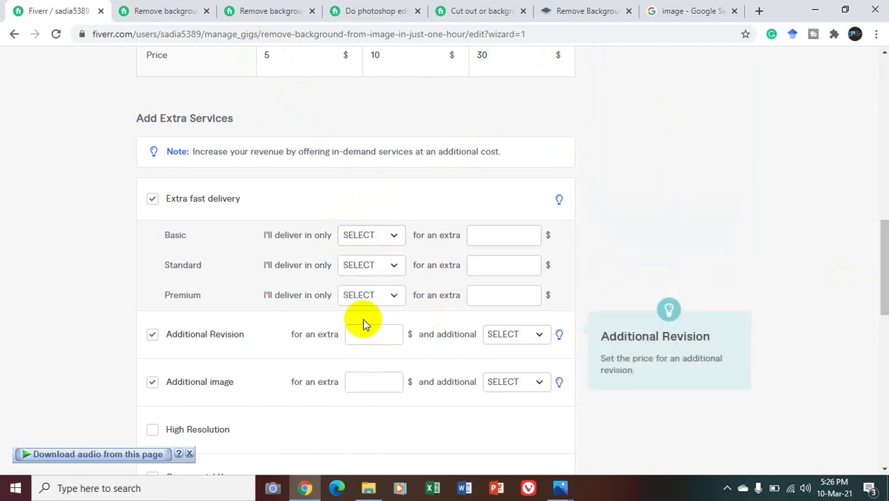
click(361, 295)
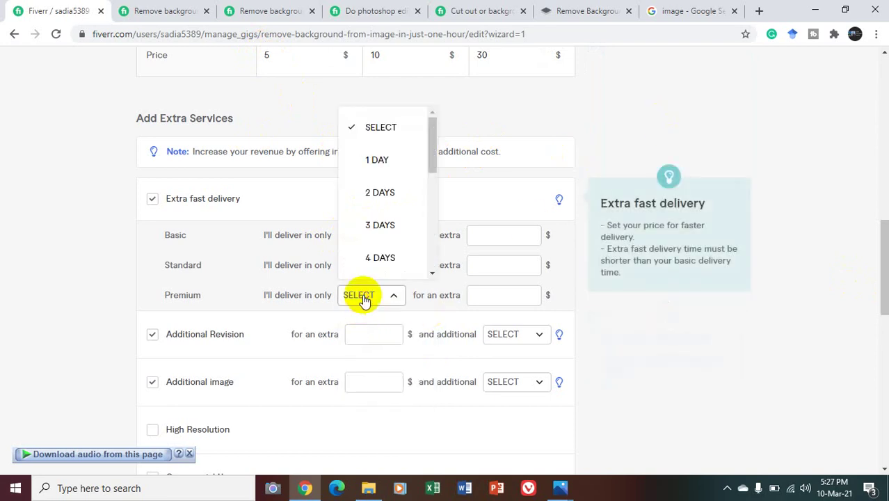
click(390, 167)
click(520, 300)
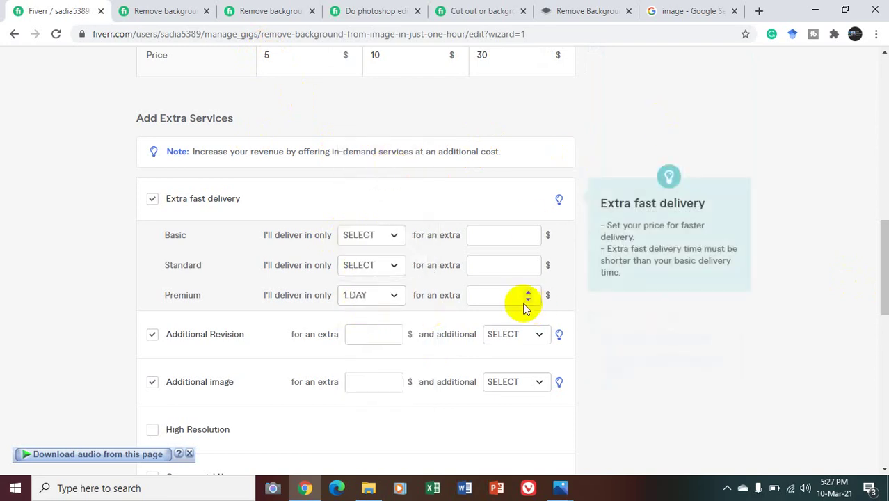
text(4)
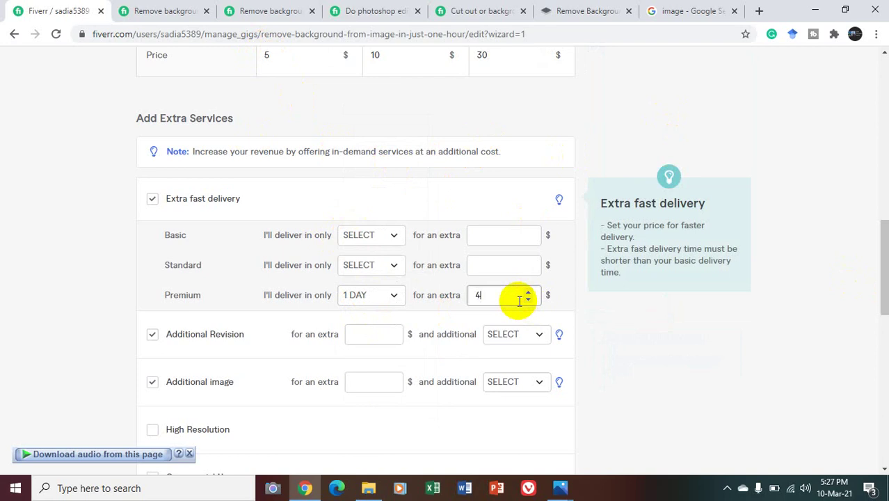
text(0)
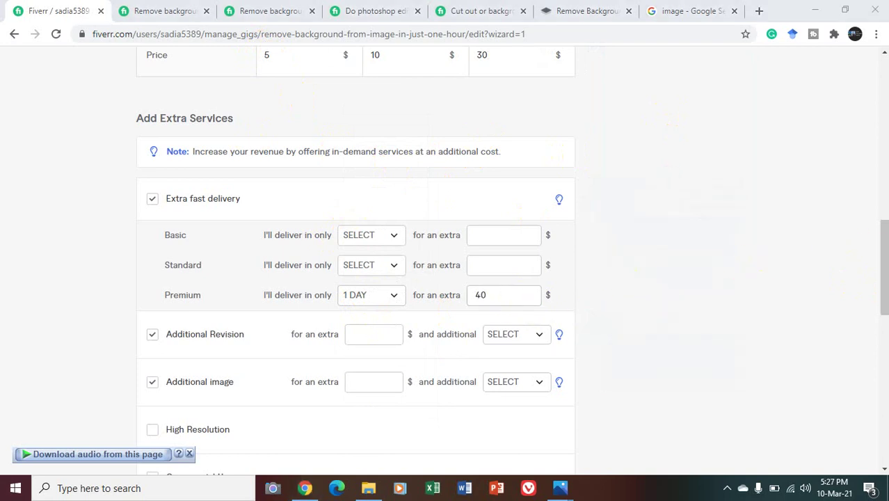
Step: Price the Additional Revision extra at $10 with 1 additional day
drag(875, 253, 867, 328)
click(548, 306)
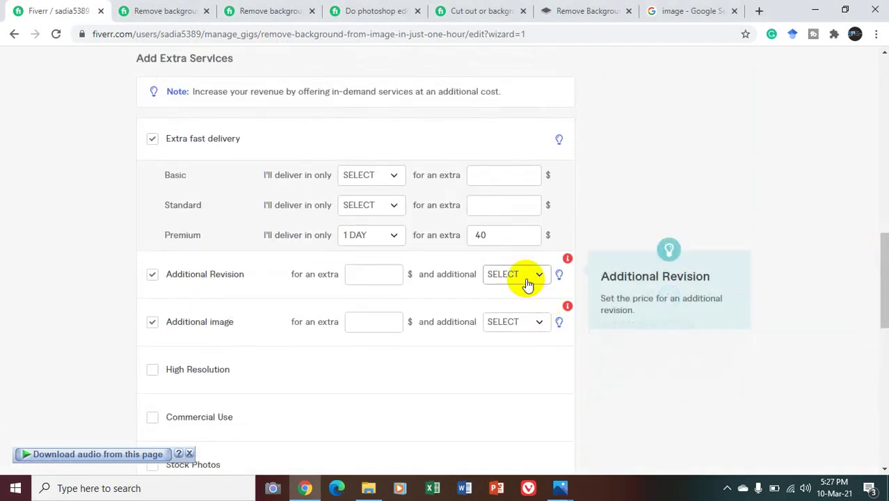
click(384, 279)
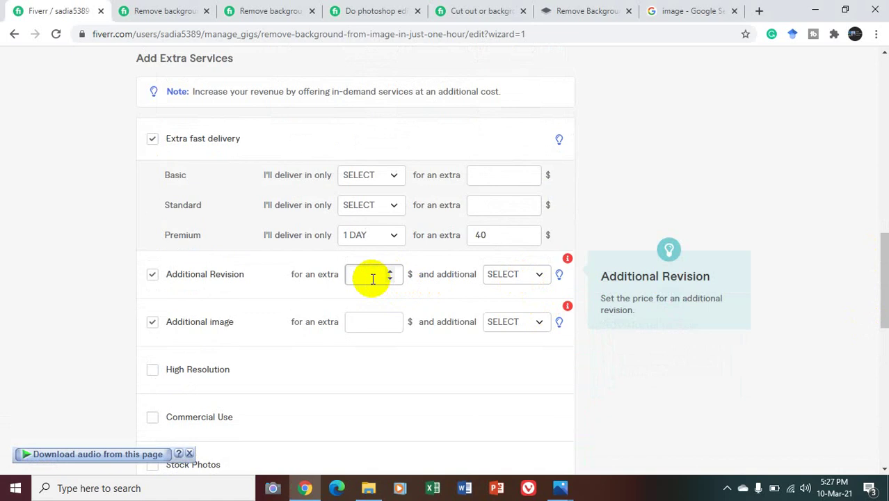
text(10)
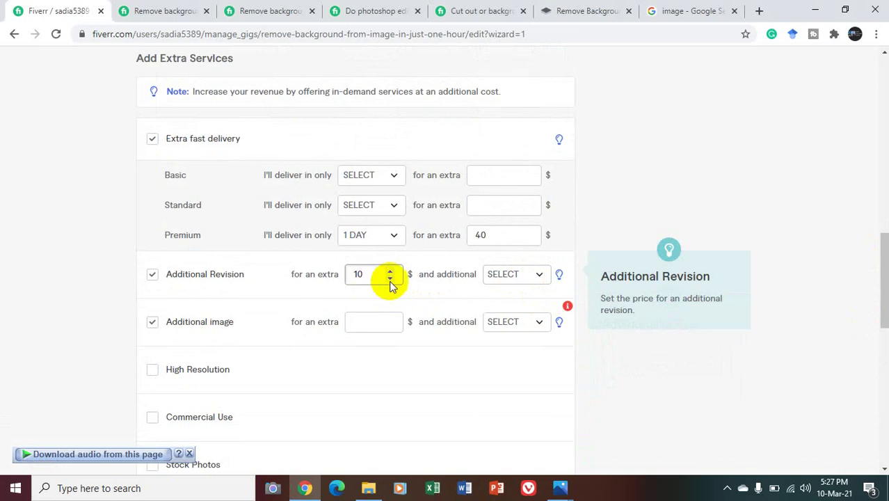
click(505, 277)
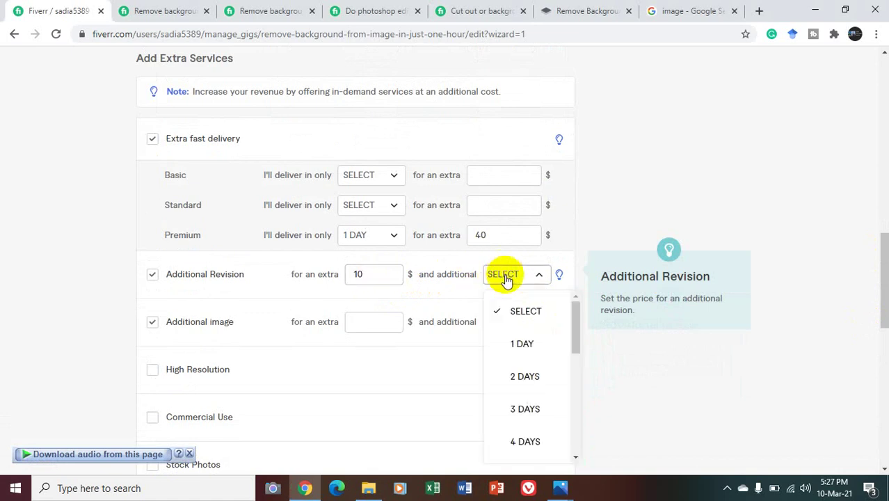
click(515, 342)
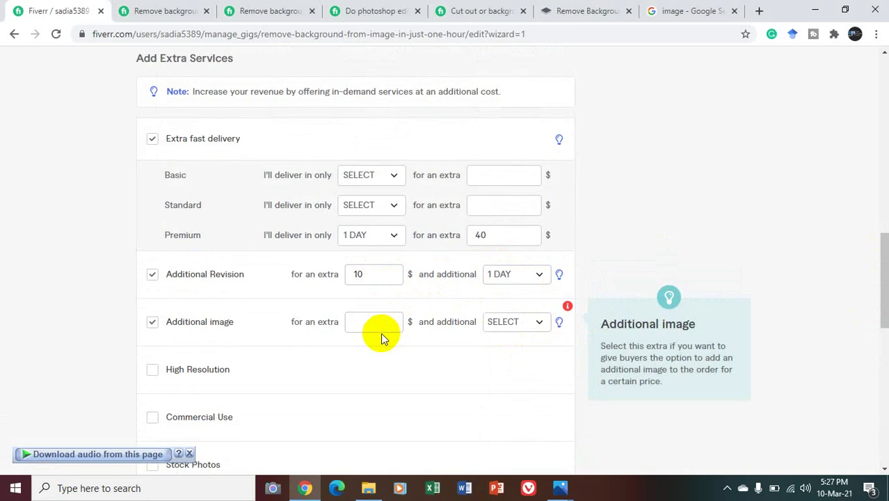
Step: Price the Additional image extra at $50 with 1 additional day, and save the pricing section to continue to the description
click(367, 314)
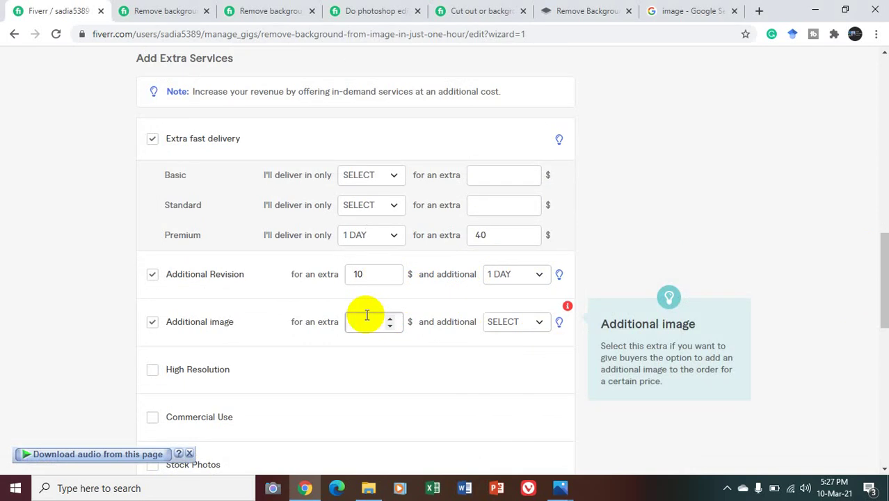
text(50)
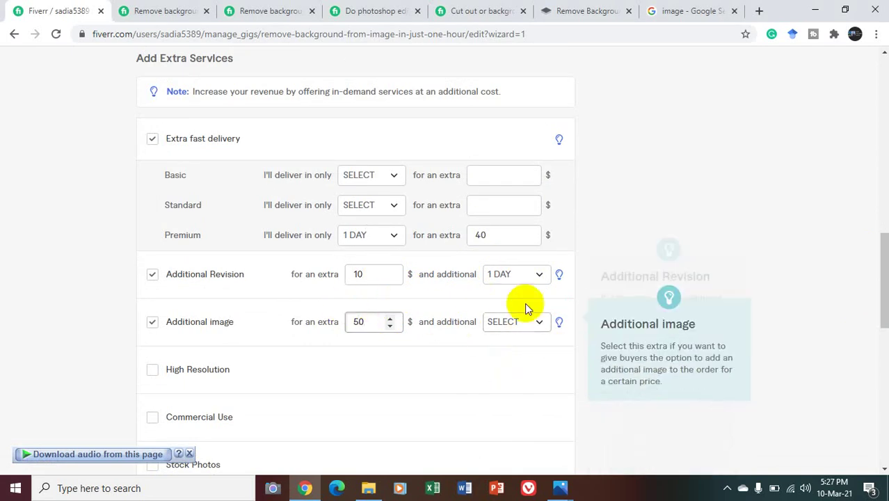
click(533, 323)
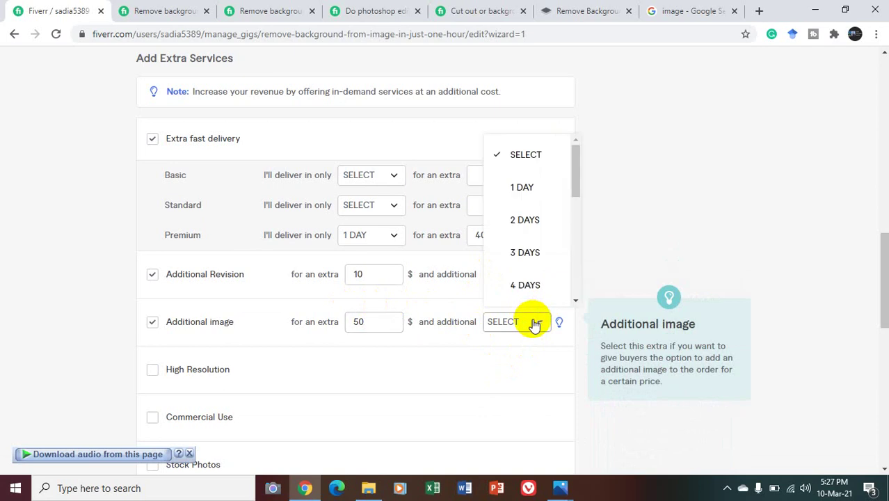
click(524, 185)
drag(887, 248, 886, 292)
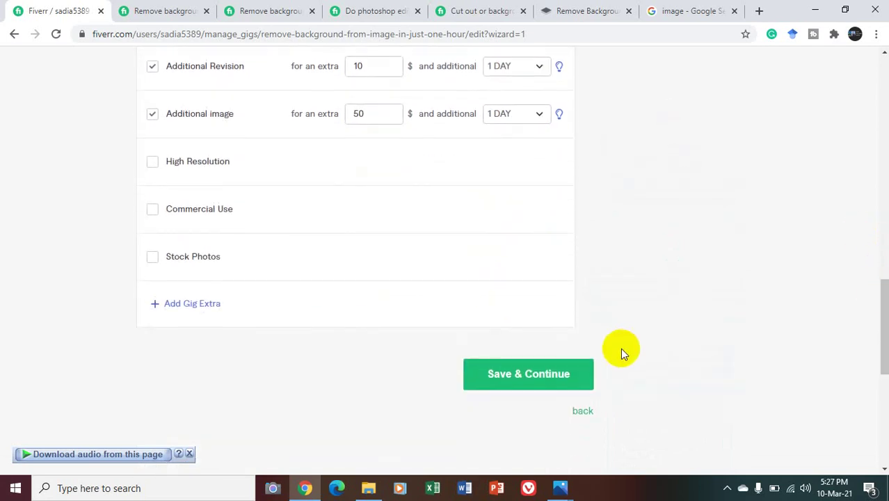
click(564, 374)
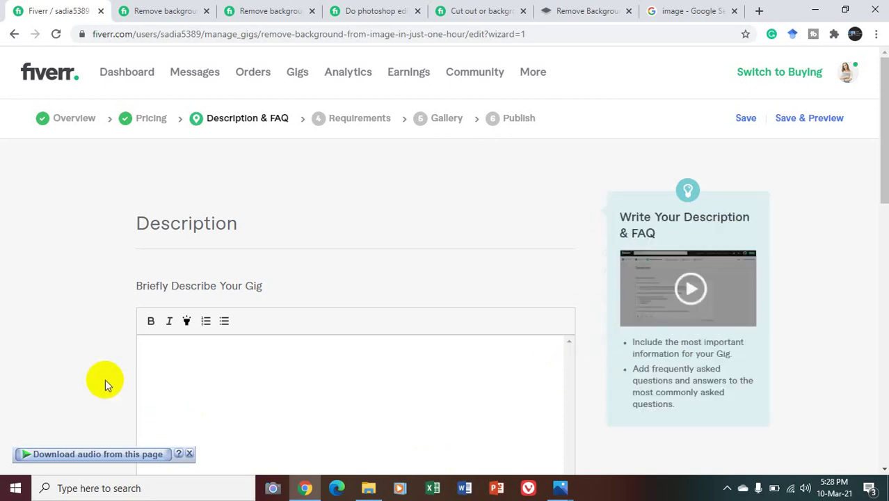
click(158, 489)
text(fas)
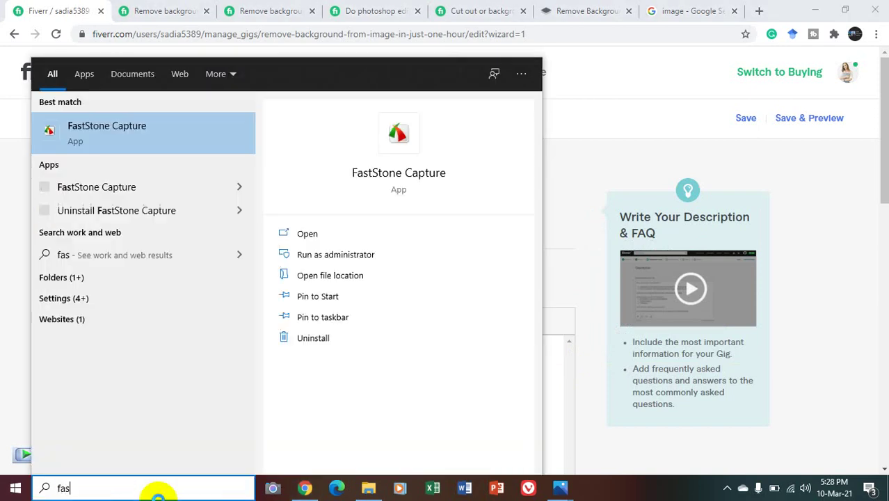
click(177, 133)
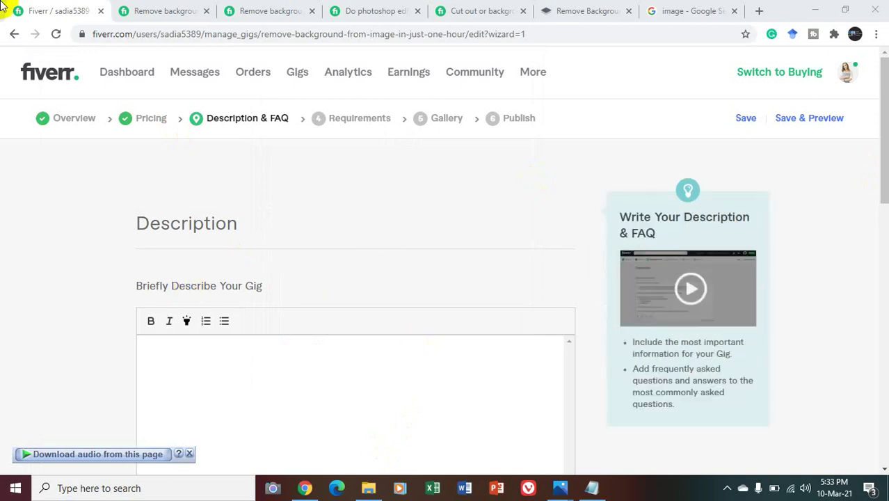
Step: Look through the competing background-removal gigs' descriptions and return to the gig being edited
click(185, 7)
click(264, 7)
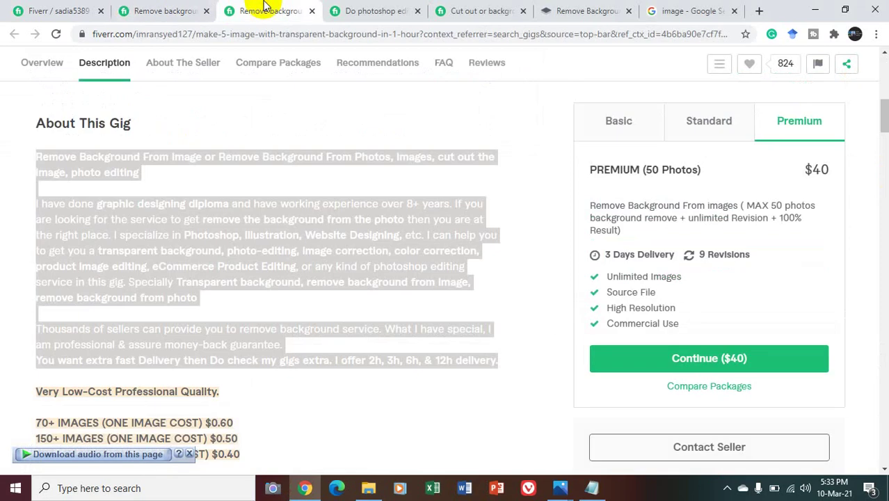
click(354, 7)
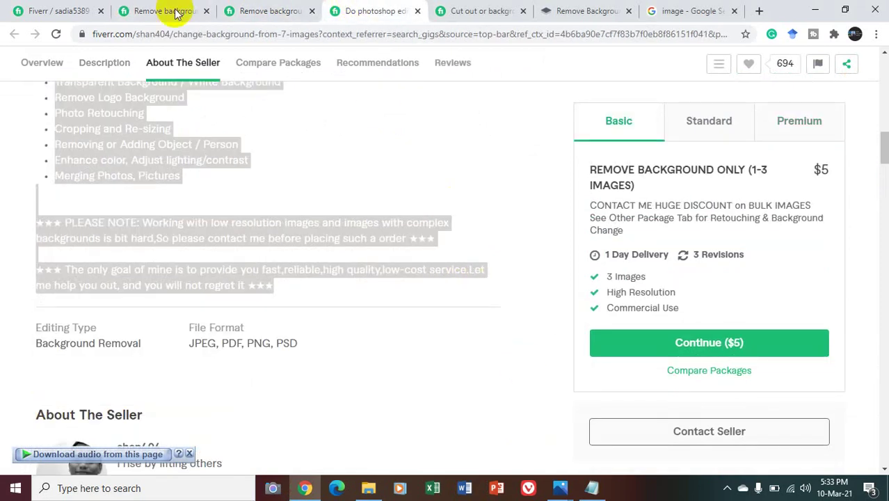
click(25, 6)
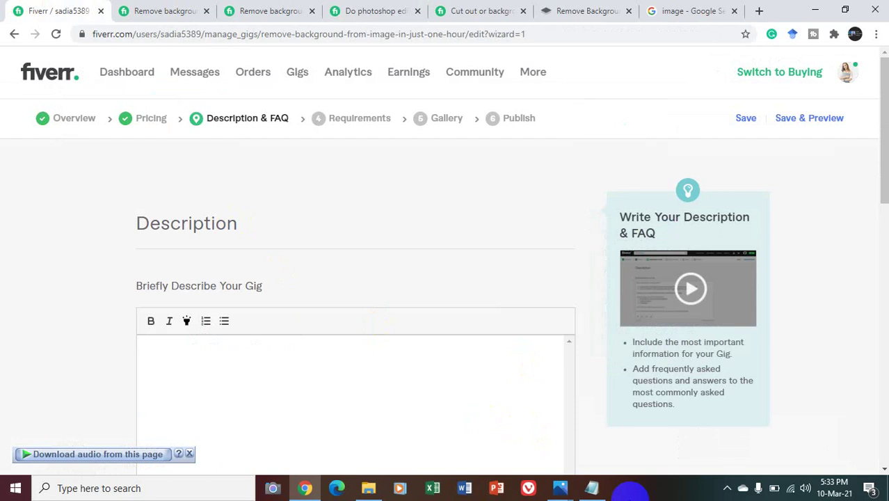
Step: Switch to Notepad and copy the drafted description from "I have done graphic designing diploma" to the end of the text
click(596, 487)
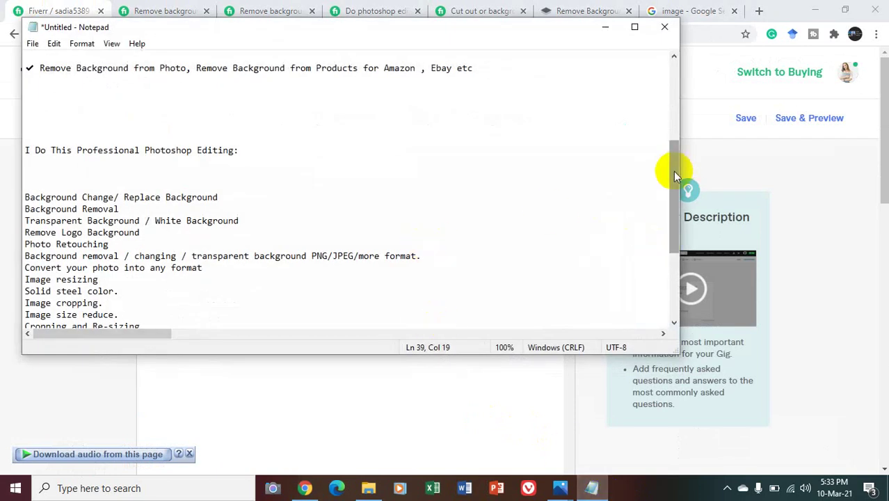
drag(673, 174, 673, 82)
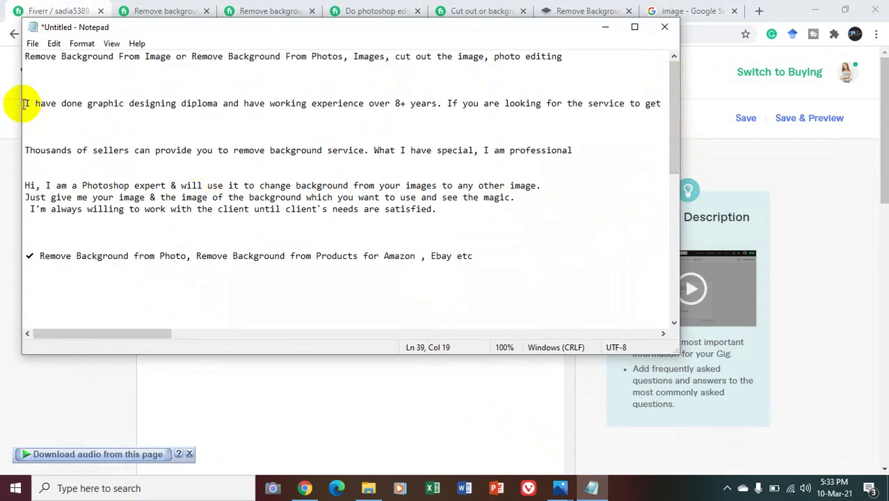
drag(25, 103, 724, 348)
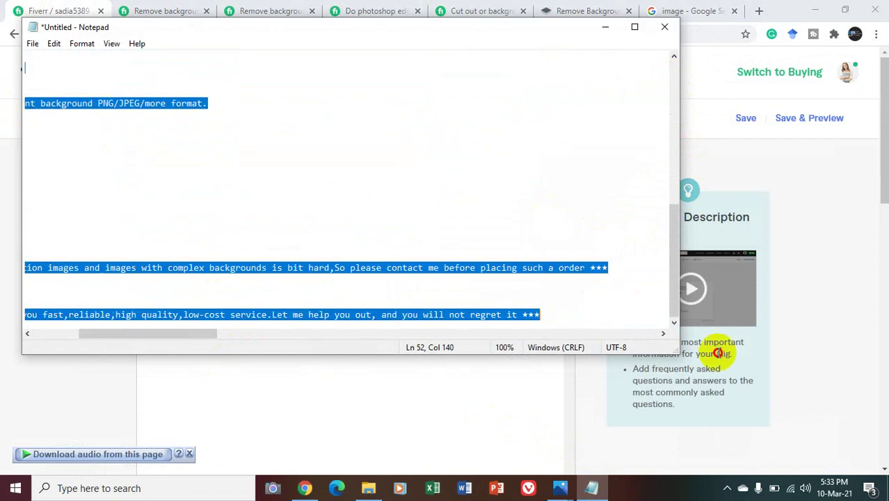
right_click(402, 268)
click(421, 307)
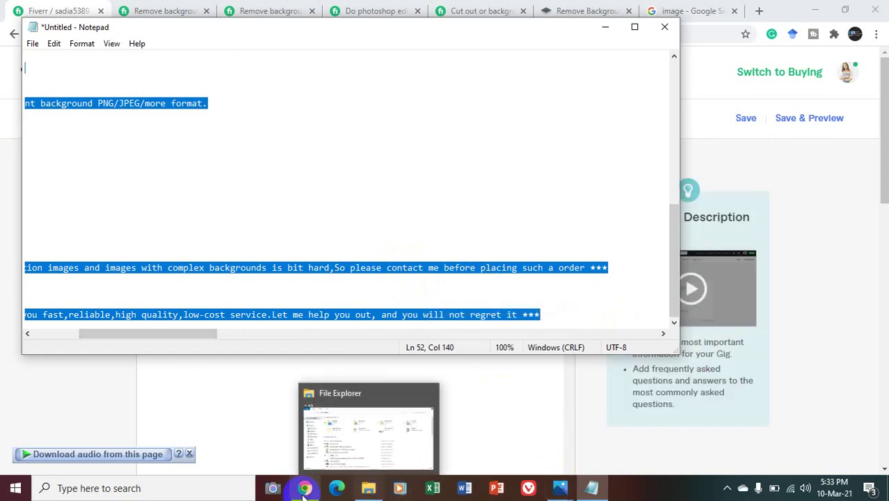
Step: Return to the Fiverr gig in Chrome and paste the copied draft as the gig description
mouse_move(303, 494)
click(299, 456)
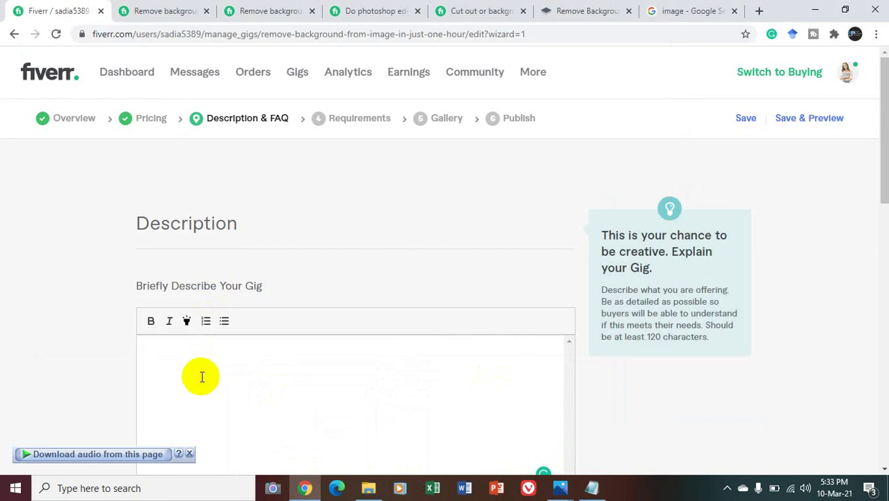
key(ctrl+v)
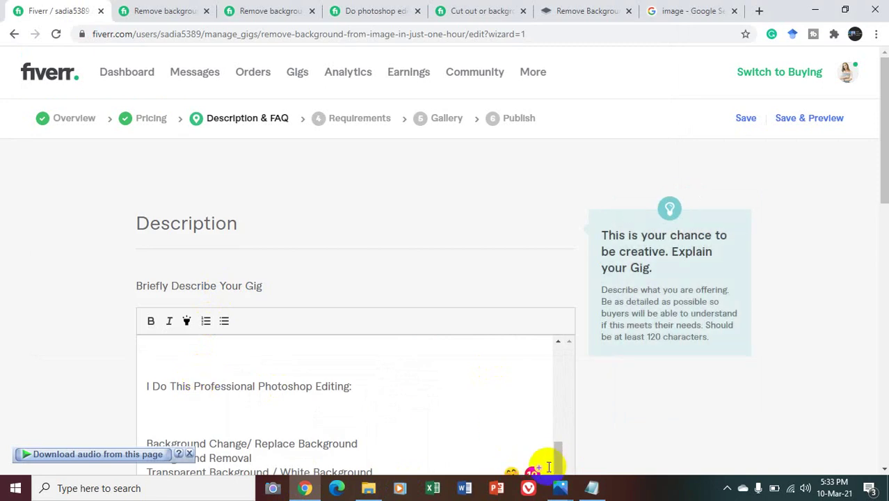
drag(556, 462, 611, 286)
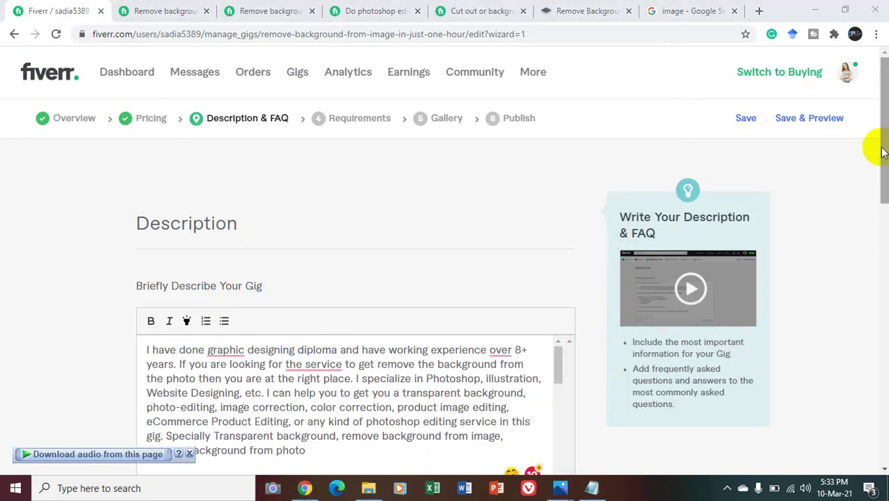
drag(881, 150, 885, 221)
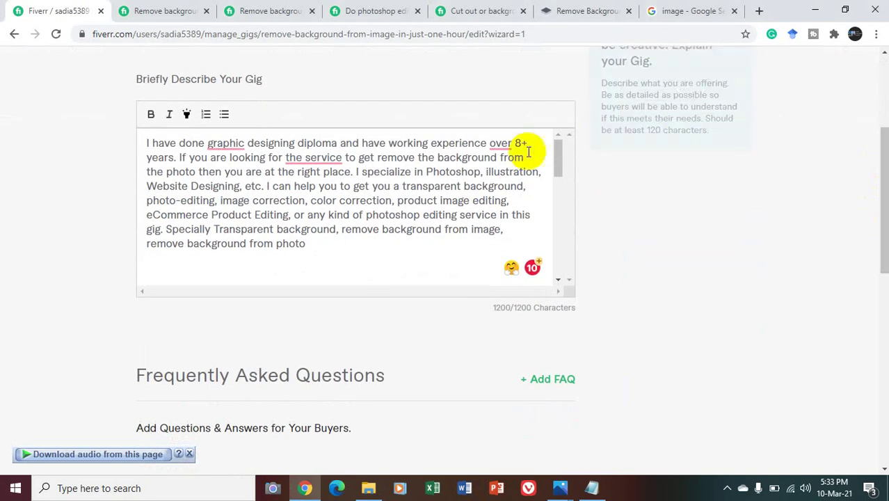
click(554, 167)
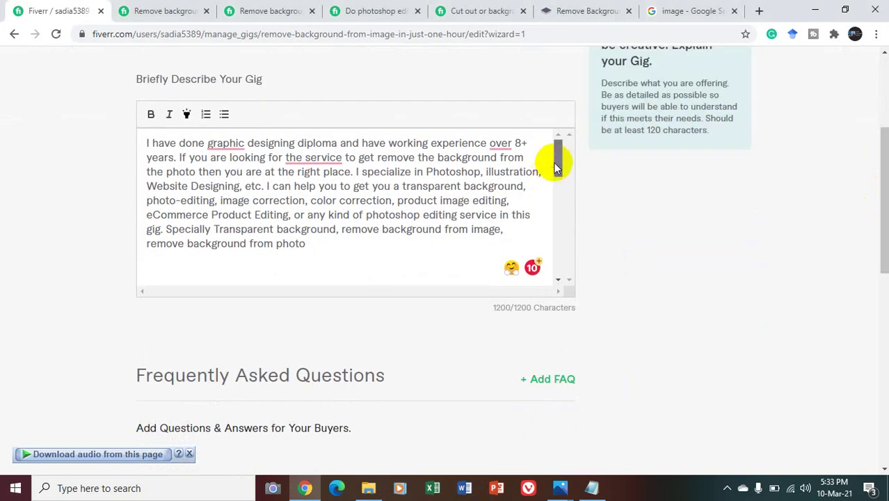
Step: In the description's first sentence, remove the word "diploma" and change the working experience to 4+ years
click(337, 142)
key(BackSpace)
key(BackSpace)
key(BackSpace)
key(BackSpace)
key(BackSpace)
key(BackSpace)
key(BackSpace)
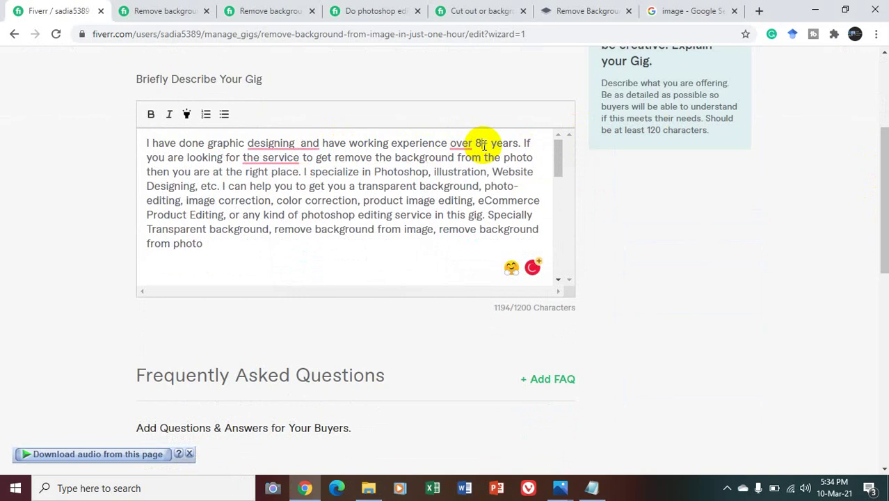
click(484, 145)
key(BackSpace)
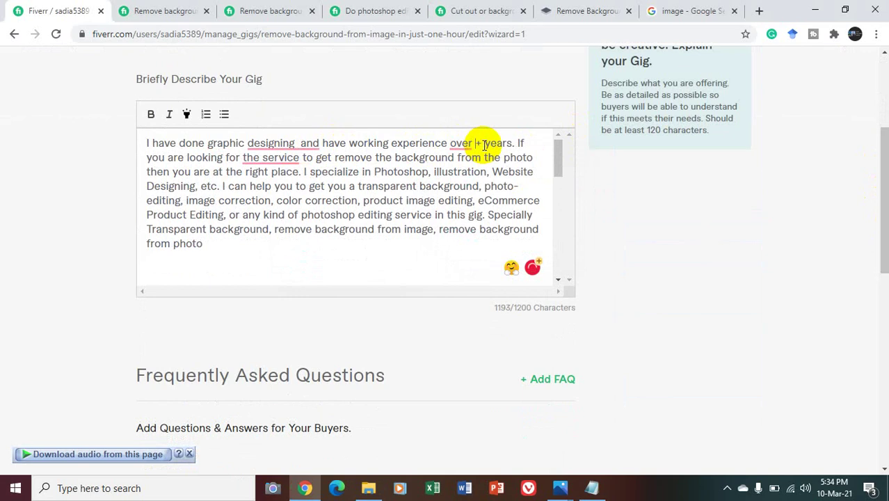
text(4)
Step: Accept the Grammarly corrections "of over", the extra space removal after "designing", and "a service" in the first paragraph
mouse_move(456, 141)
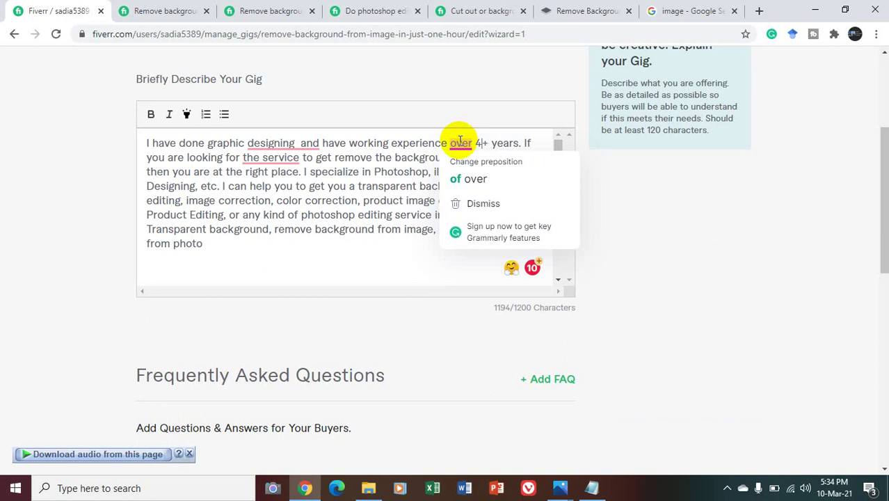
click(472, 174)
mouse_move(265, 147)
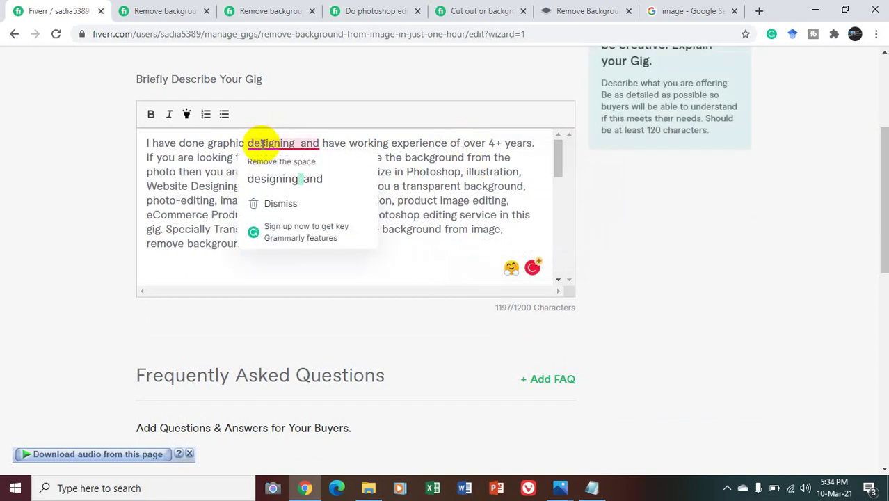
click(282, 180)
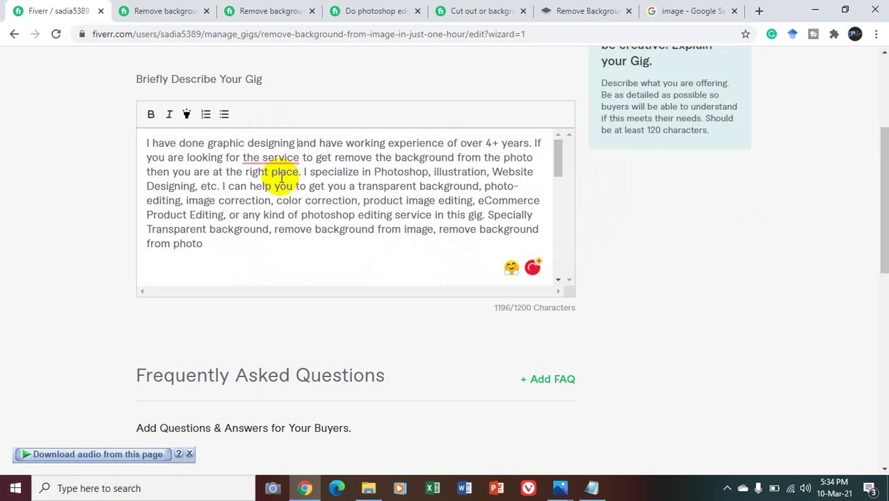
mouse_move(258, 161)
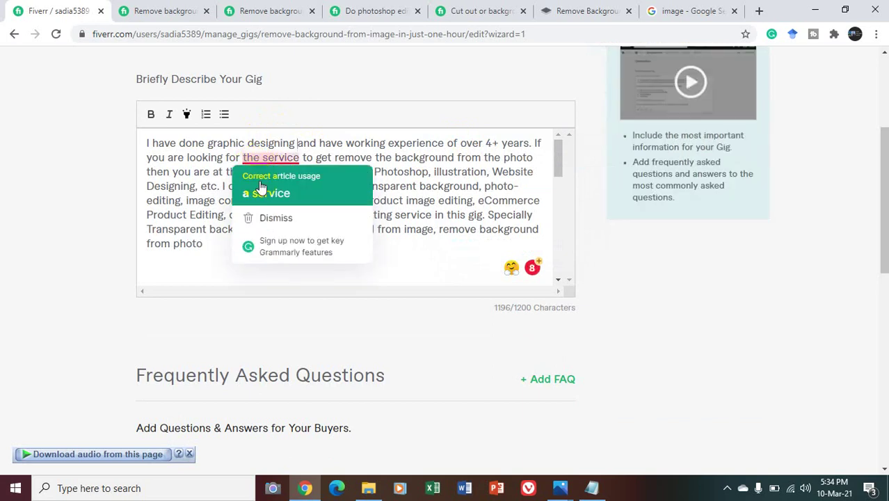
click(261, 187)
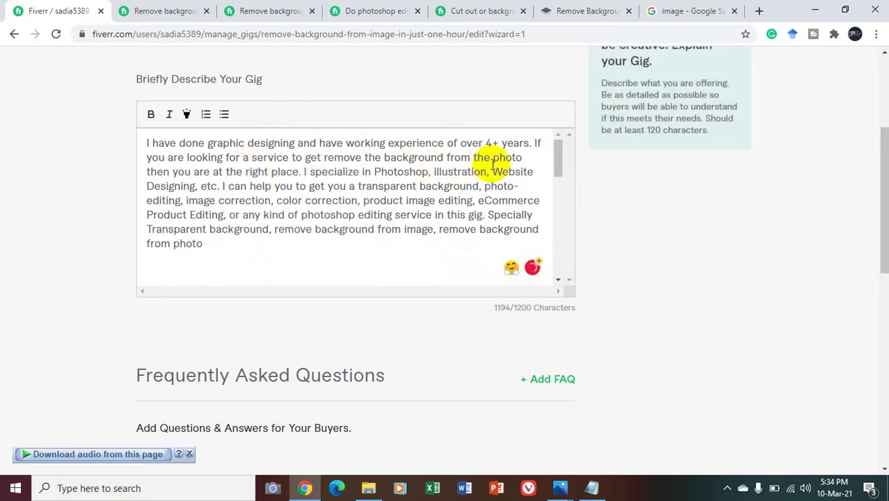
Step: Start a new line at "I specialize in Photoshop" and remove its leading space
click(303, 172)
key(Return)
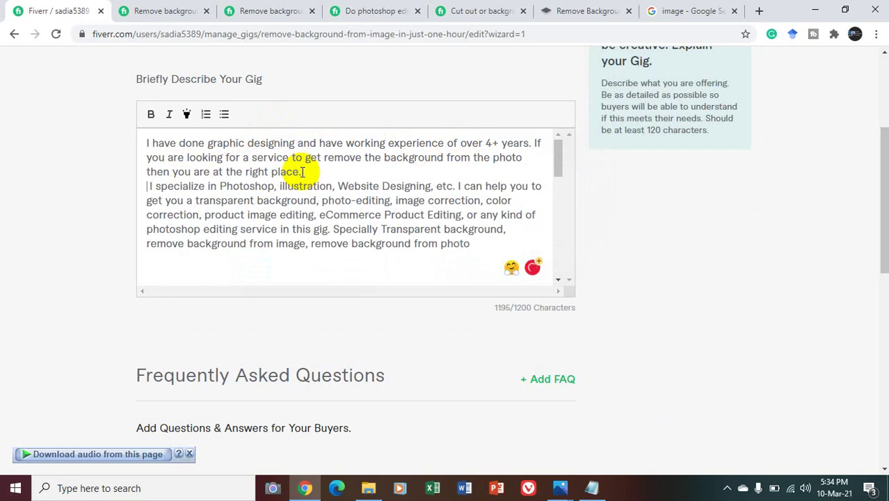
key(Delete)
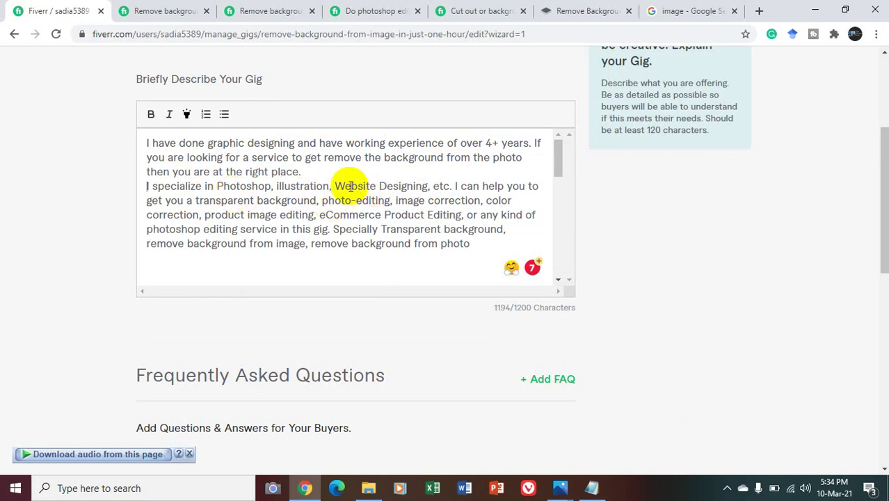
Step: Delete "Website Designing" and all the text following "etc." in the "I specialize in Photoshop, illustration" paragraph
drag(331, 185, 421, 183)
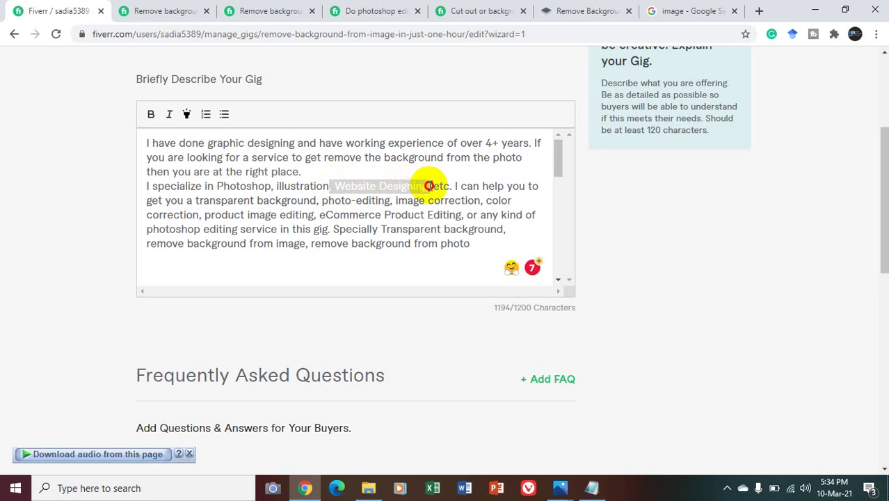
key(BackSpace)
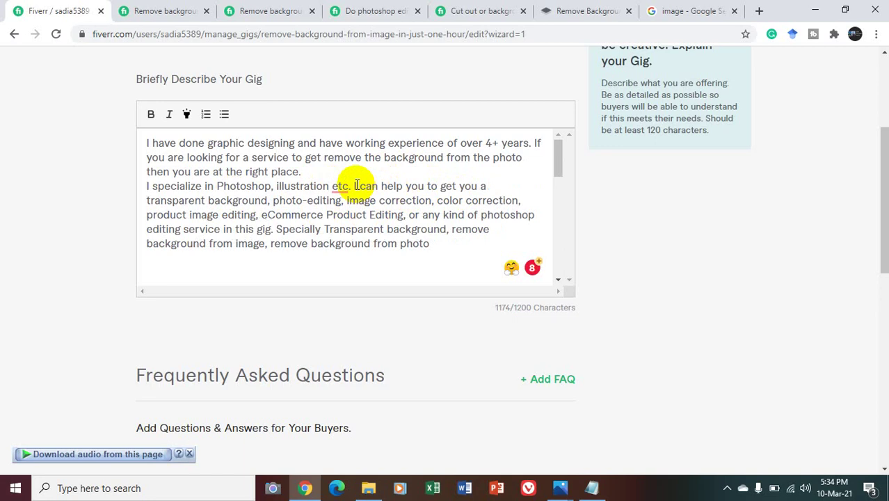
drag(357, 185, 431, 258)
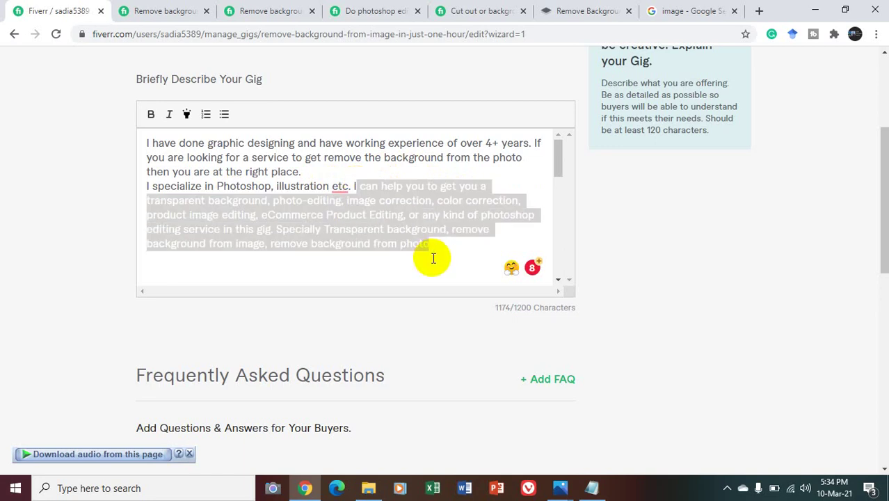
key(BackSpace)
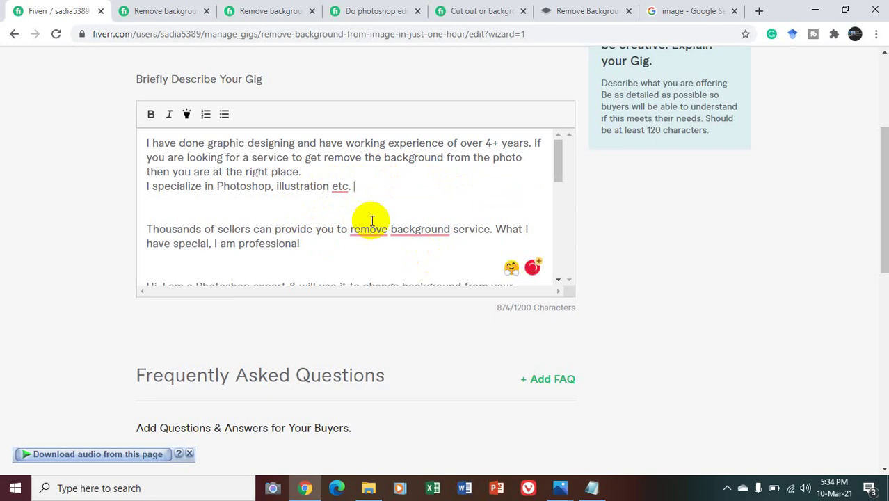
Step: Reword the "Thousands of sellers" sentence to read "Multiple sellers can provide you with removal background service."
mouse_move(373, 229)
click(374, 265)
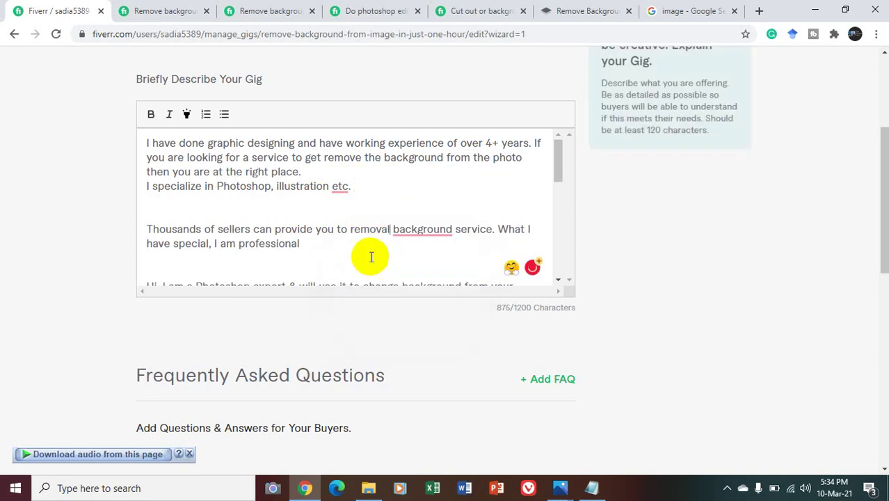
click(218, 230)
key(BackSpace)
key(BackSpace)
key(BackSpace)
key(BackSpace)
key(BackSpace)
key(BackSpace)
key(BackSpace)
key(BackSpace)
key(BackSpace)
key(BackSpace)
key(BackSpace)
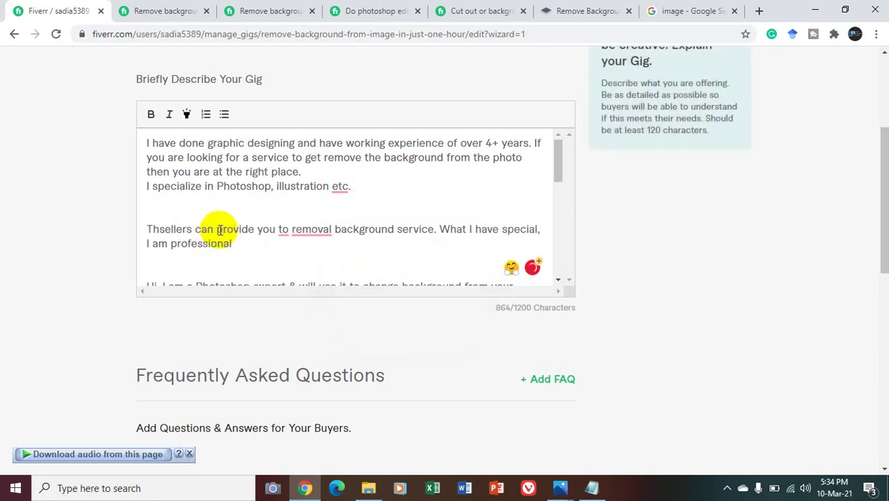
key(BackSpace)
key(BackSpace)
text(Multip)
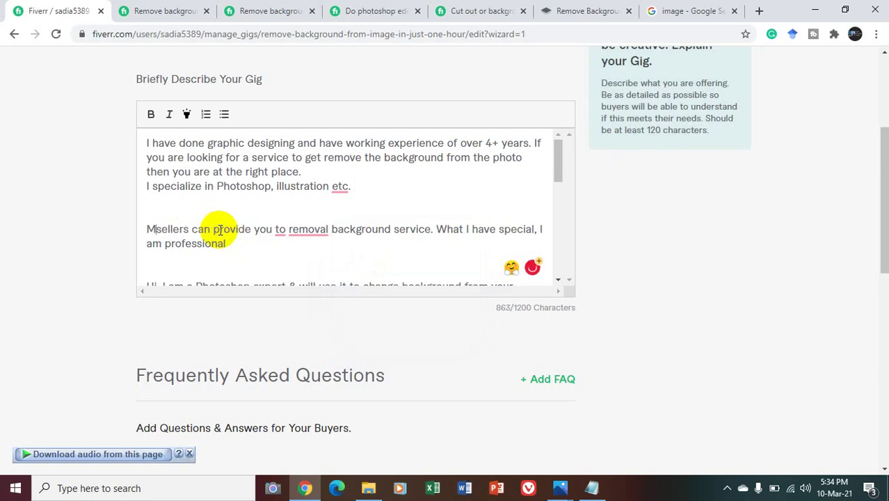
text(le)
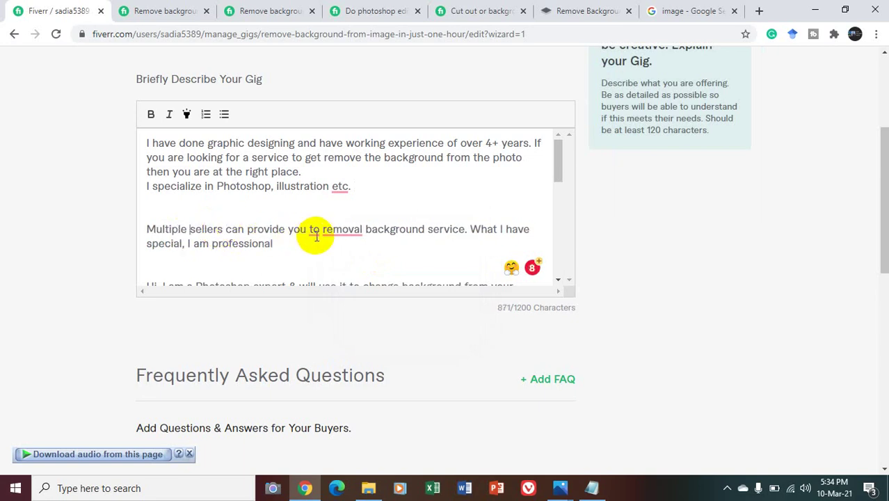
mouse_move(309, 234)
click(321, 263)
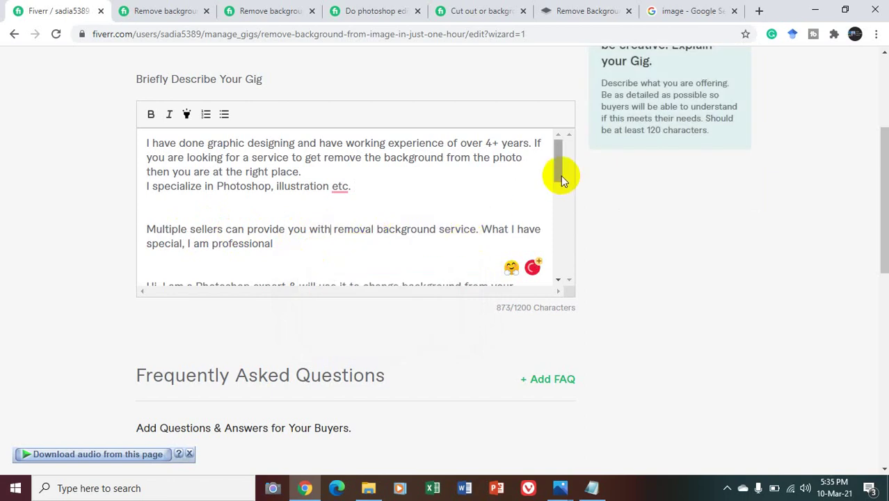
Step: Delete the "Hi, I am a Photoshop expert" sentence and the spare blank line around it from the gig description
drag(561, 175, 562, 198)
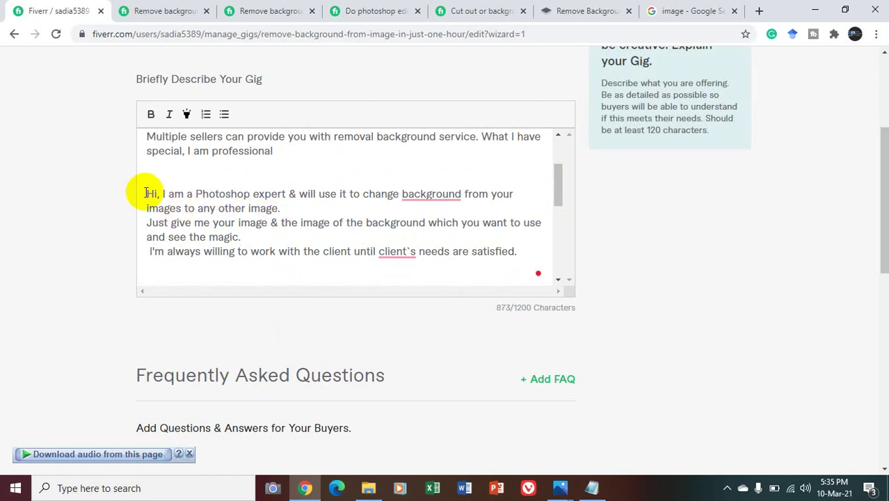
drag(145, 194, 282, 205)
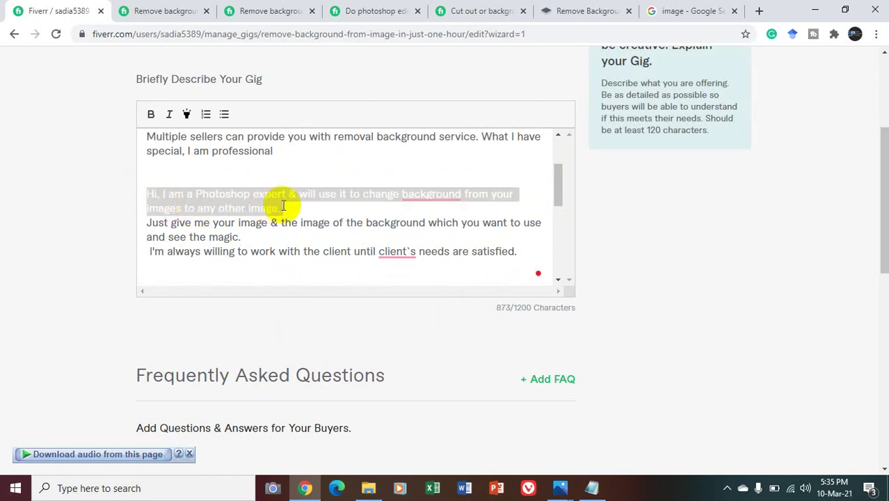
key(BackSpace)
key(BackSpace)
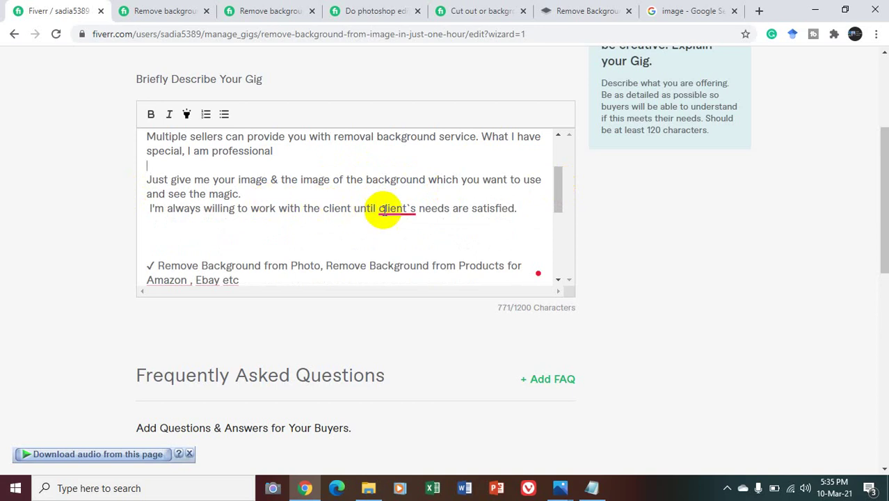
Step: Insert "the" before "client's needs" and make the whole "I'm always willing to work" sentence bold and highlighted
mouse_move(390, 210)
click(402, 236)
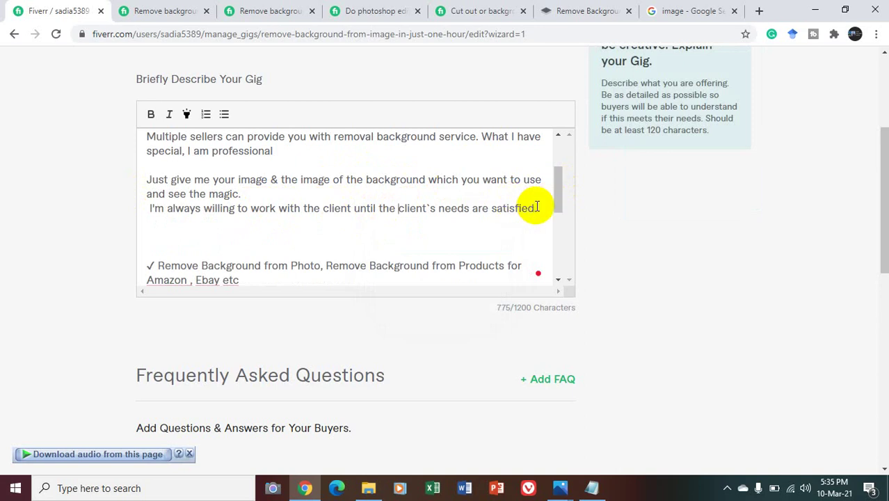
drag(537, 207, 151, 209)
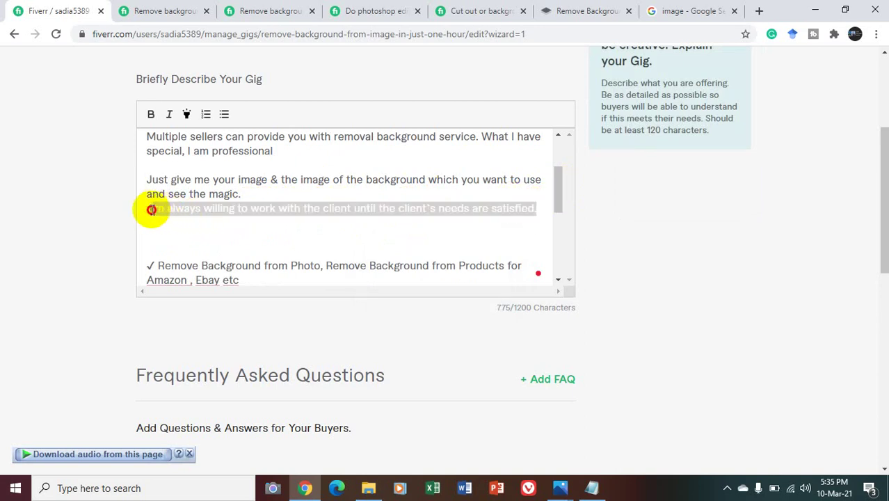
click(157, 115)
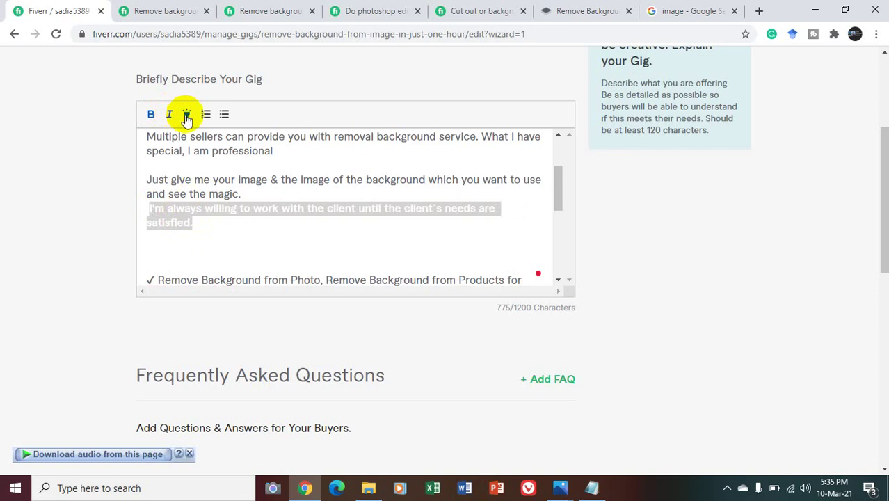
click(187, 118)
click(286, 227)
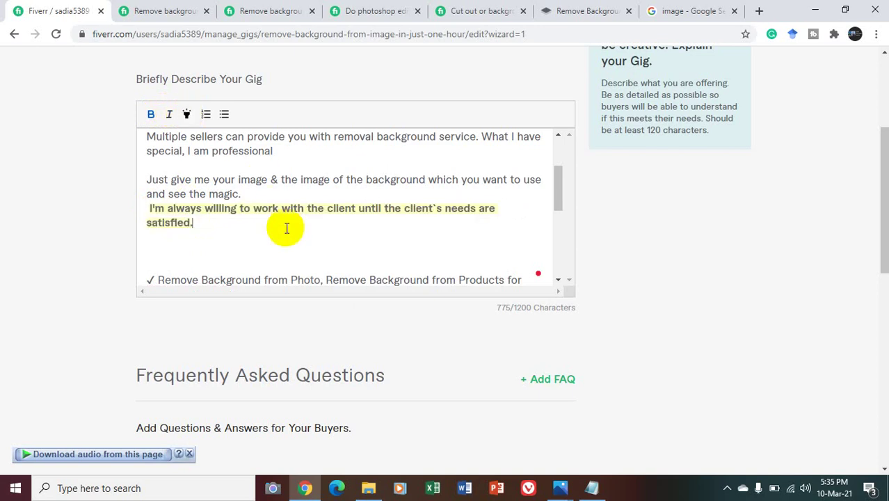
Step: Add a blank line above the highlighted "I'm always willing to work" sentence, keeping its word "client" correctly spelled
key(Return)
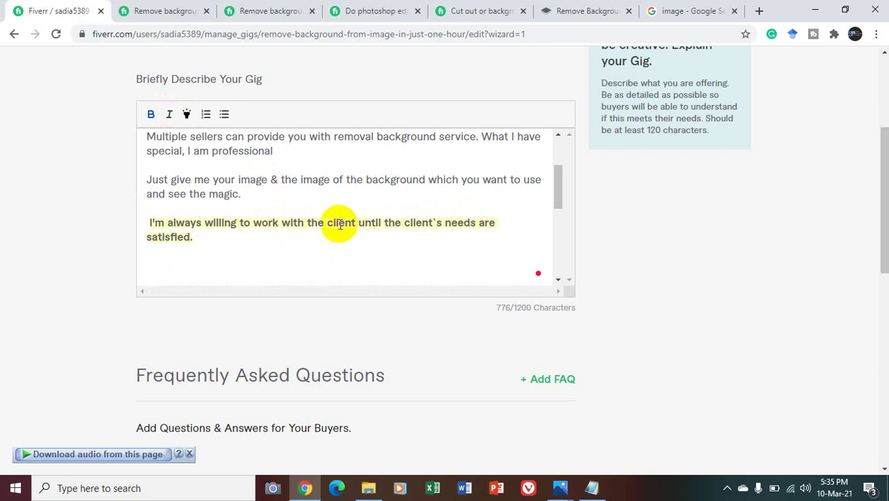
key(BackSpace)
text(i)
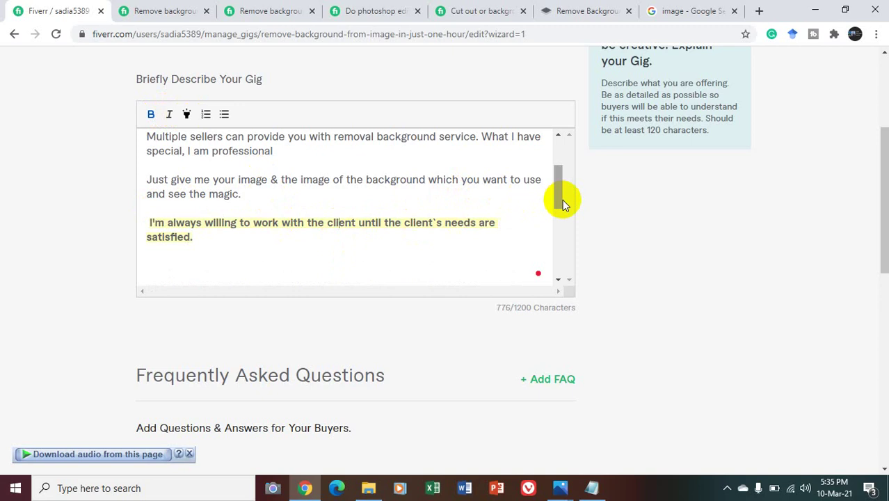
Step: Apply the suggested spelling and punctuation corrections so the products line ends with "Amazon, eBay, etc"
drag(564, 202, 565, 242)
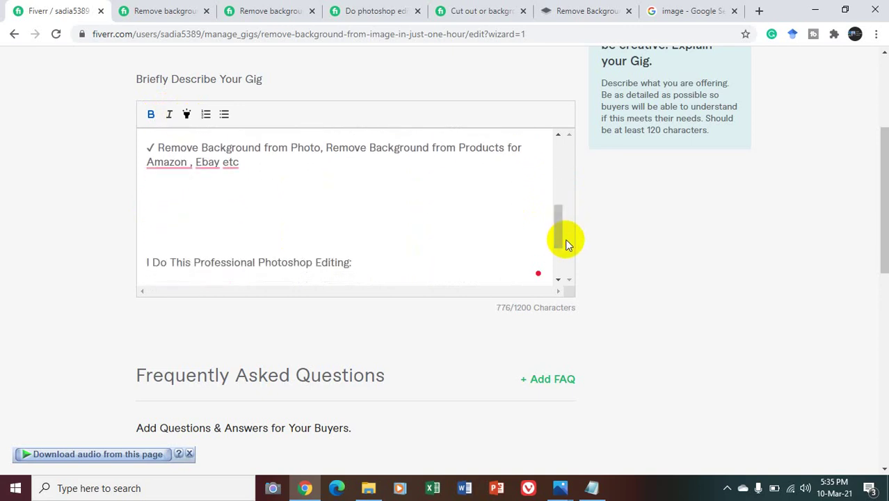
click(204, 160)
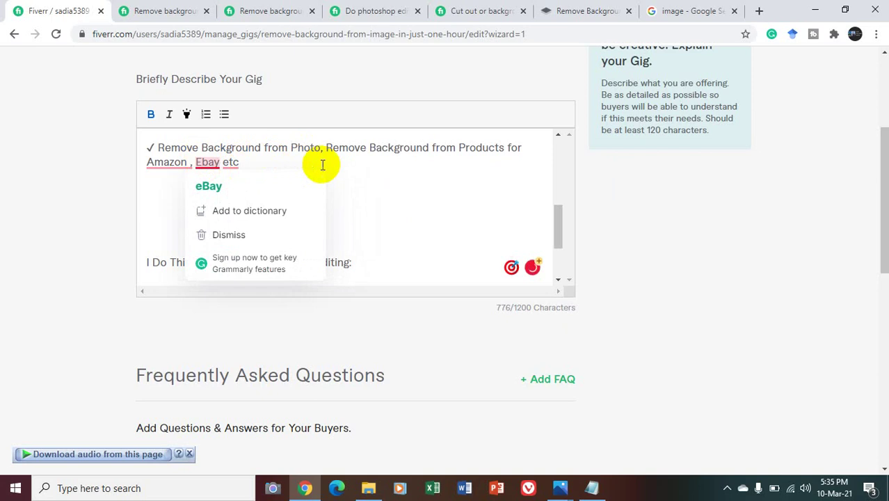
mouse_move(189, 167)
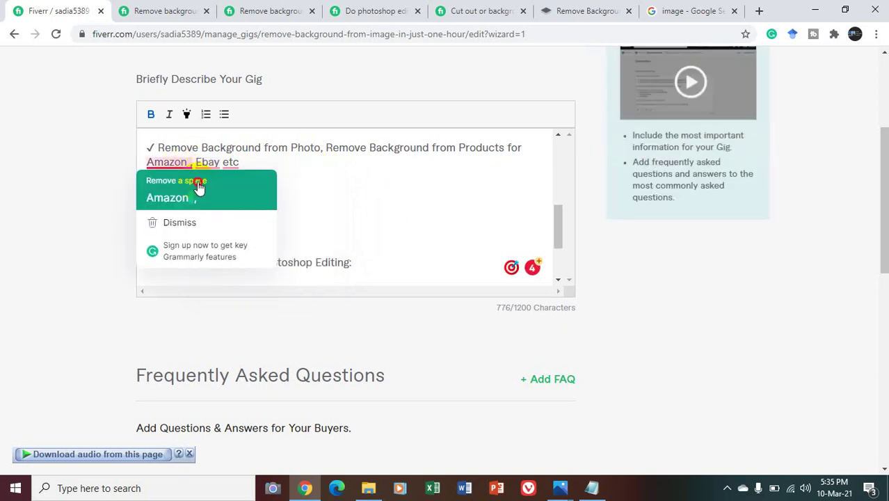
click(198, 186)
click(203, 185)
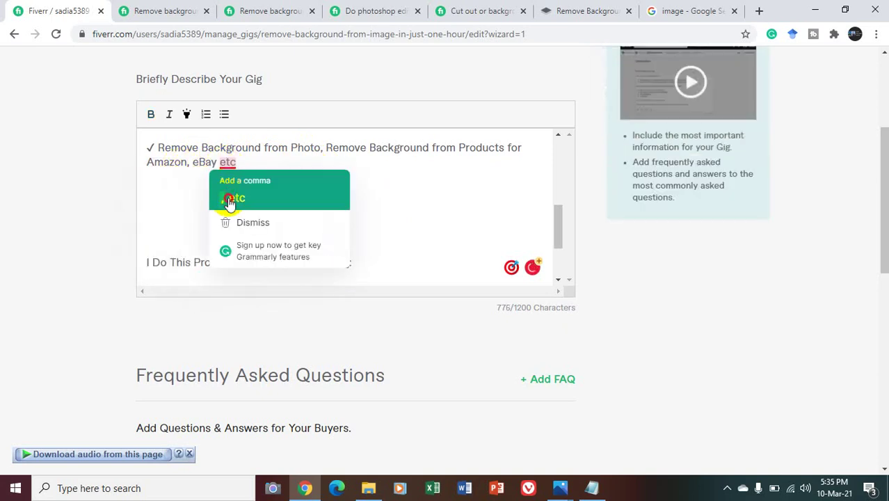
click(229, 199)
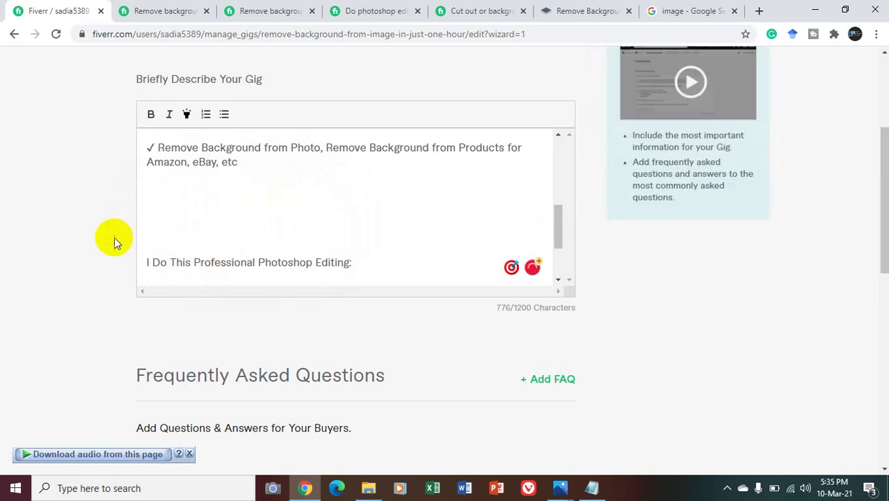
Step: Remove four surplus blank lines above the "I Do This Professional Photoshop Editing:" heading
click(181, 218)
key(BackSpace)
key(BackSpace)
key(BackSpace)
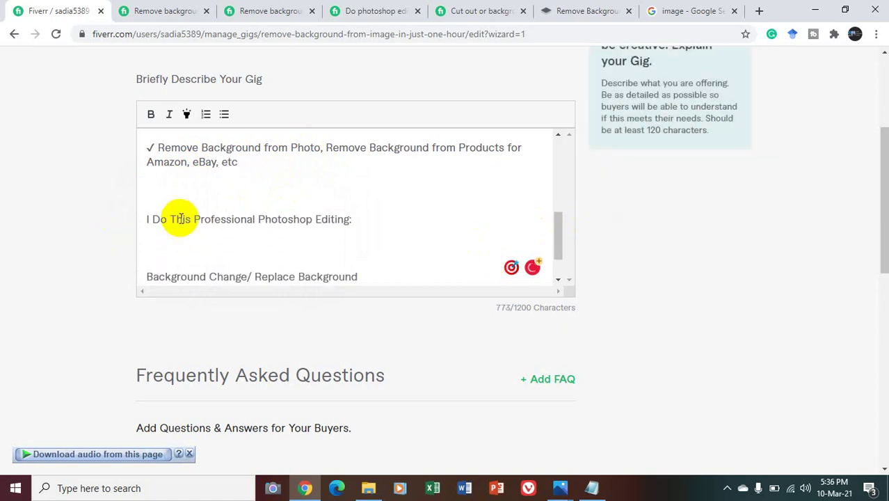
key(BackSpace)
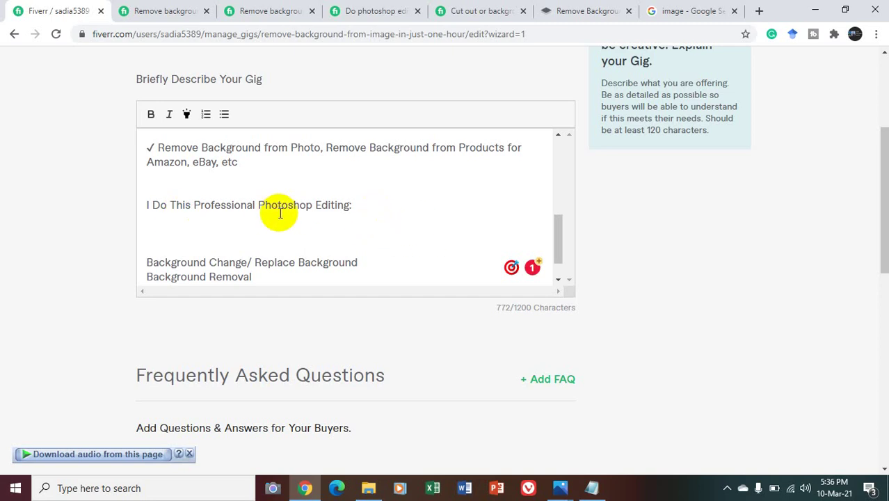
Step: Make the "I Do This Professional Photoshop Editing:" heading bold and highlighted
drag(368, 206, 119, 205)
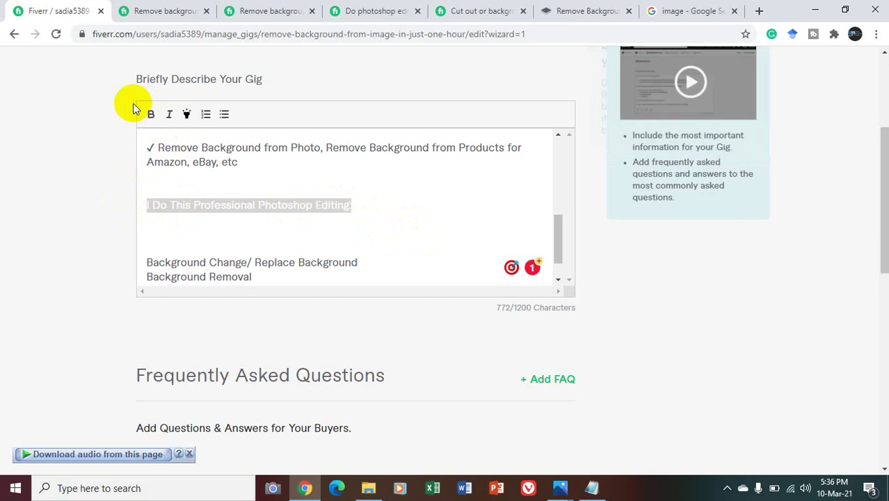
click(148, 115)
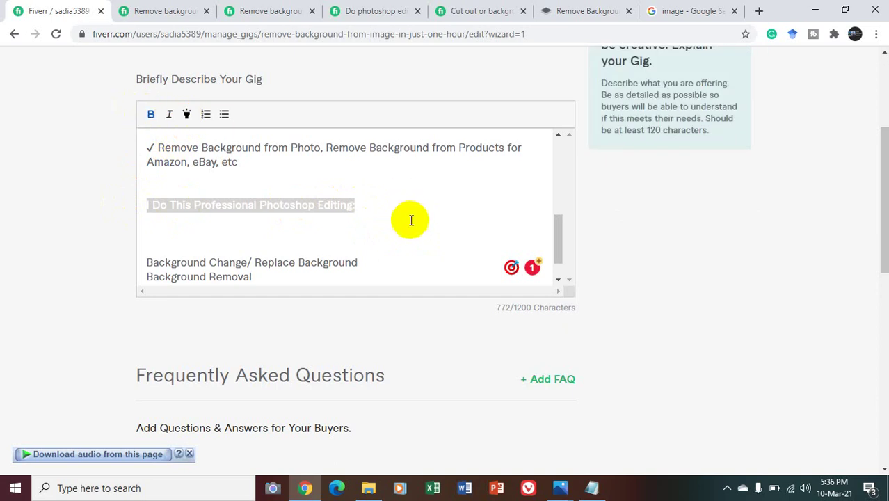
click(410, 219)
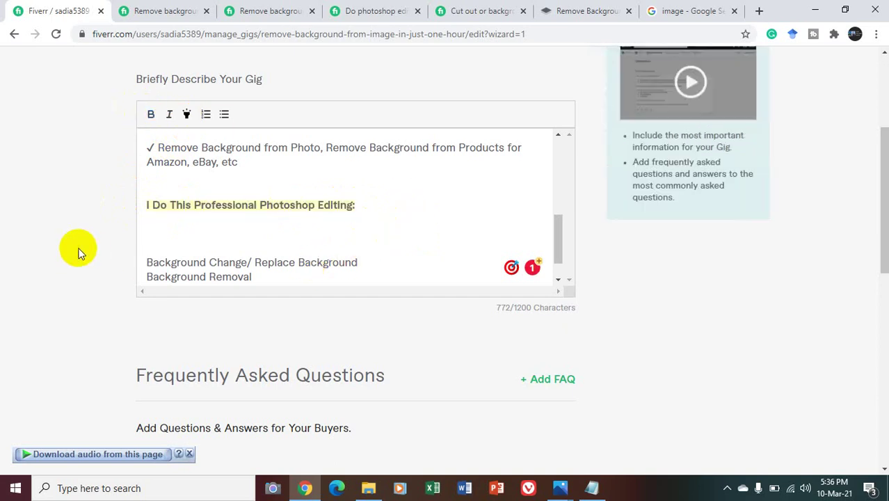
Step: Turn the four service lines from "Background Change/ Replace Background" to "Remove Logo Back" into a bulleted list and add an empty bullet
key(Down)
key(Down)
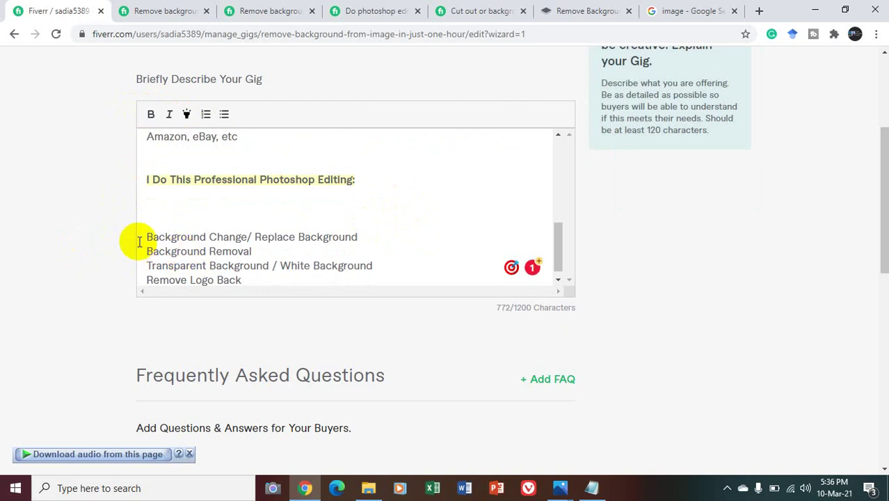
drag(146, 236, 287, 320)
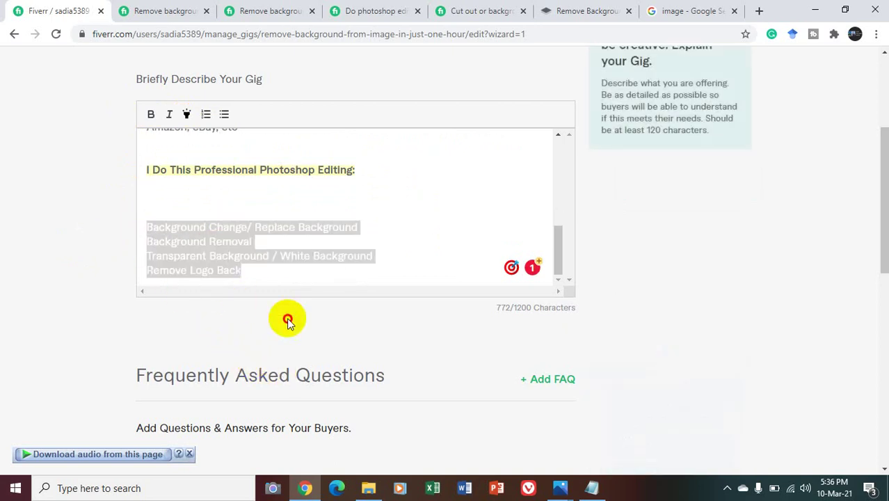
click(224, 116)
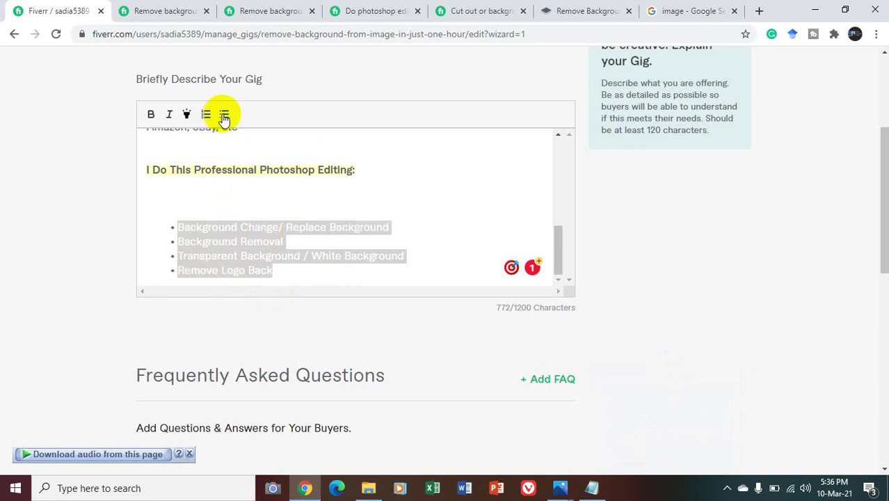
click(289, 271)
key(Return)
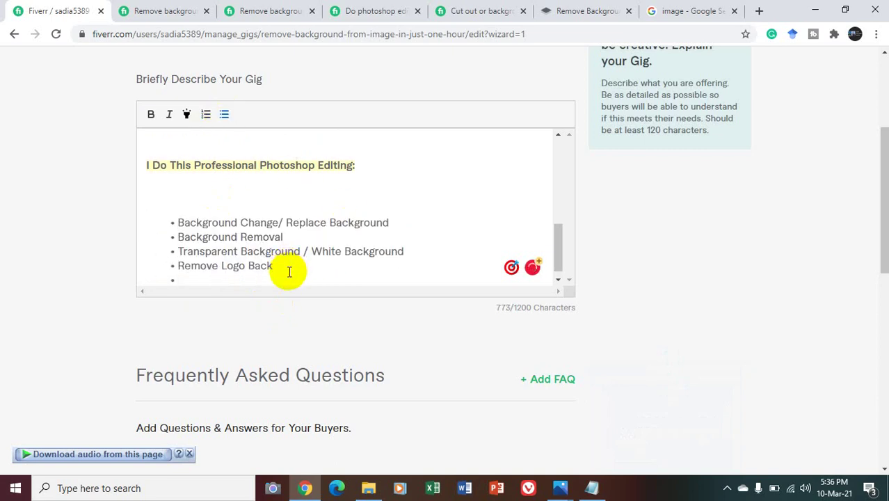
Step: Switch to Notepad and copy the service lines from "Transparent Background / White Background" through "Merging Photos, Pictures"
click(592, 489)
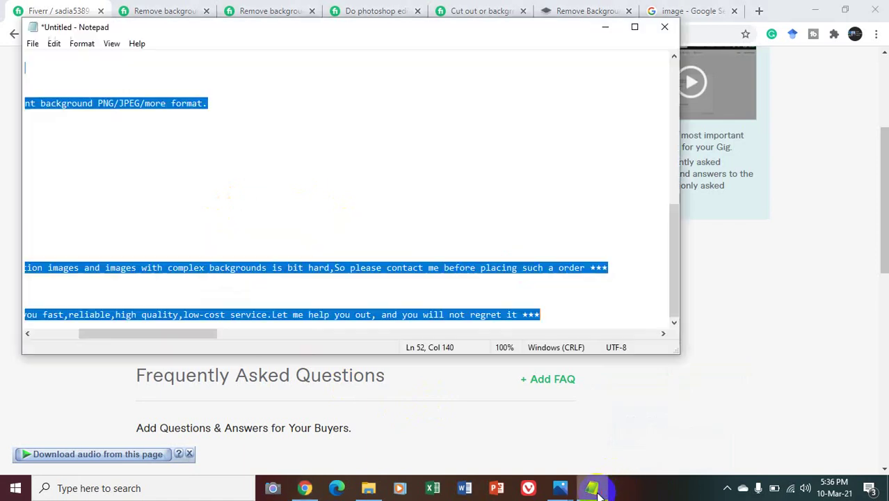
click(240, 259)
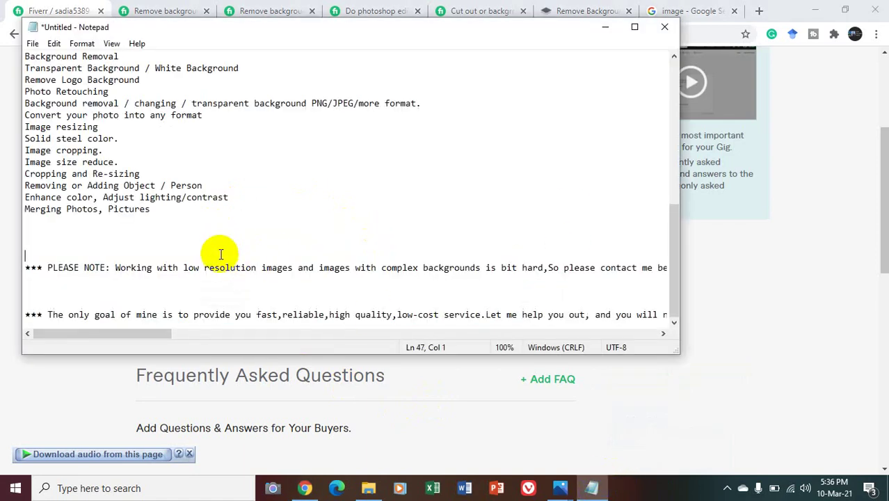
drag(152, 211, 25, 68)
right_click(53, 109)
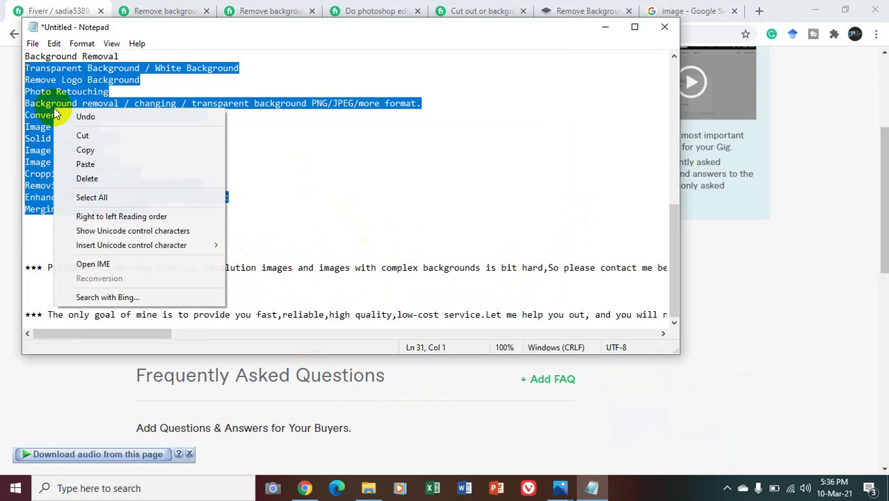
click(86, 151)
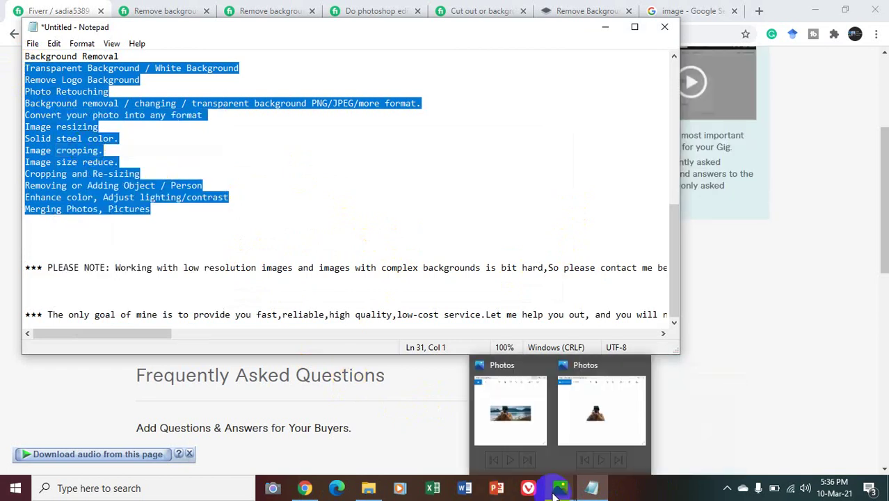
Step: Switch back to the Fiverr gig editor in Chrome and paste the copied service lines below "Remove Logo Back"
mouse_move(308, 480)
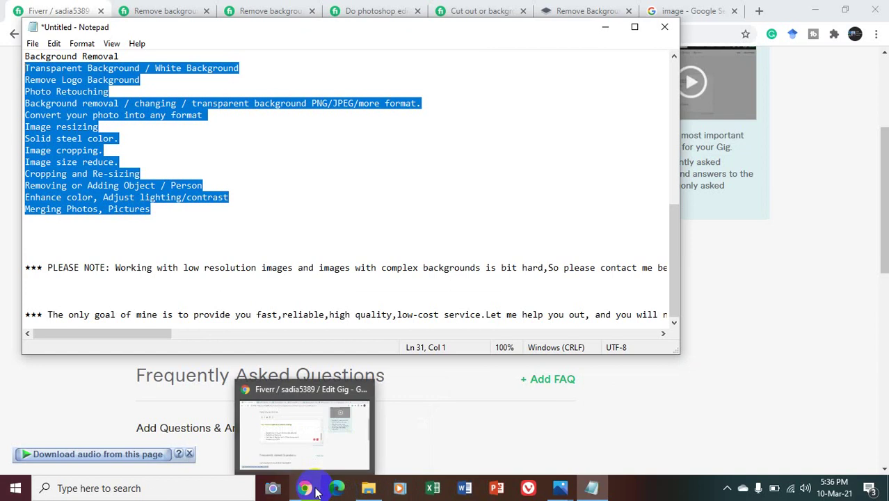
click(312, 447)
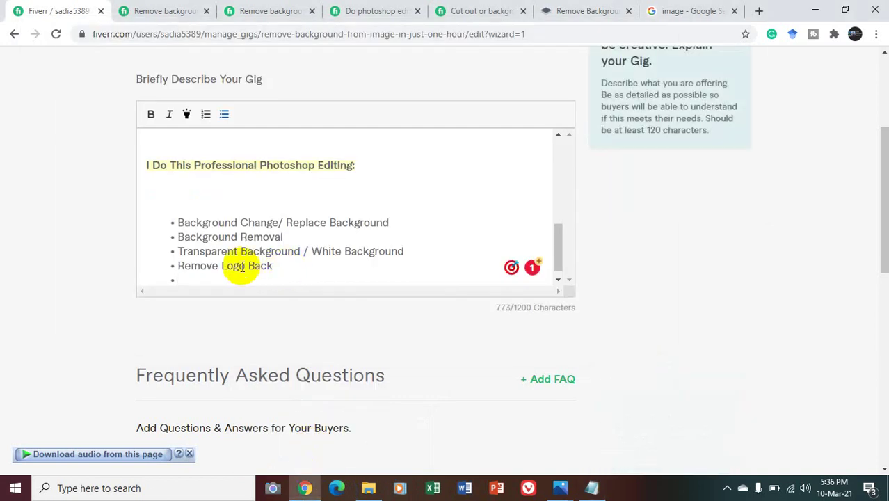
key(ctrl+v)
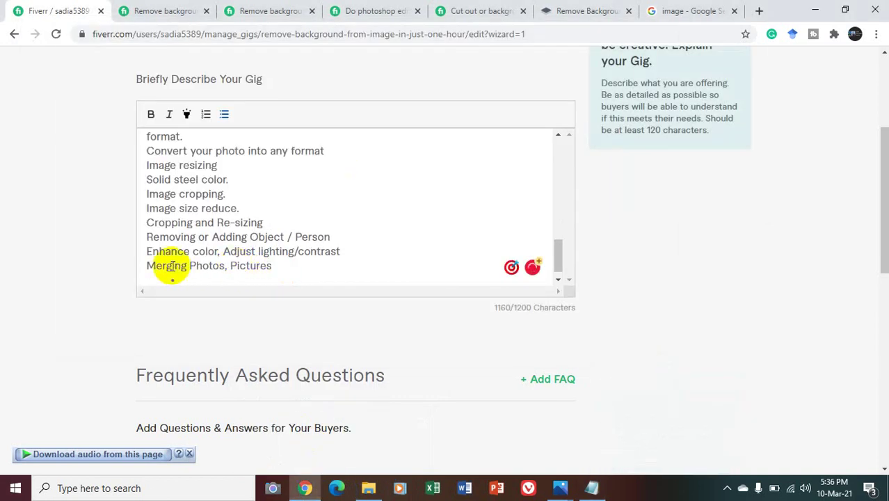
Step: Turn the pasted service lines into bullets that continue the existing service list
drag(284, 262, 133, 130)
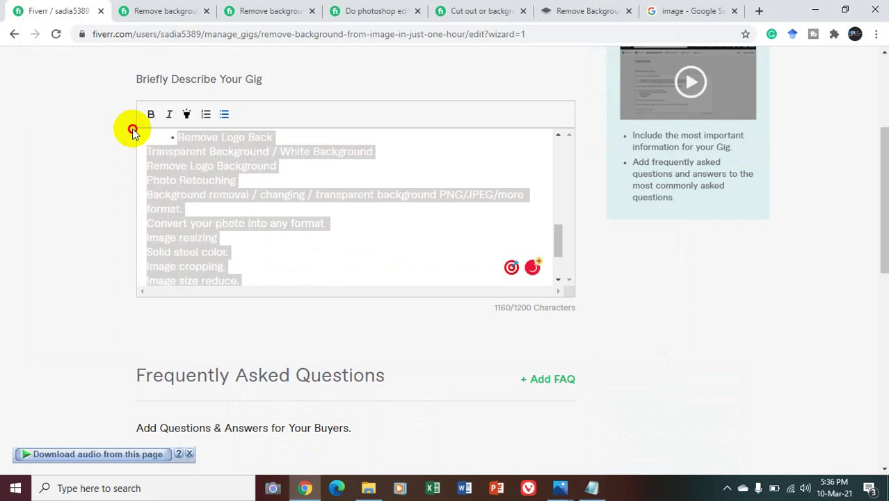
click(179, 341)
scroll(147, 194, down, 3)
drag(147, 194, 140, 151)
click(185, 290)
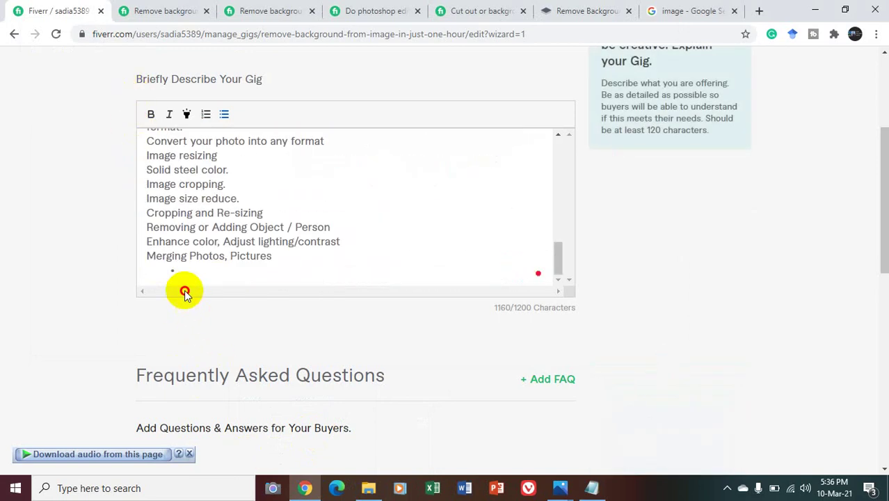
drag(184, 290, 160, 210)
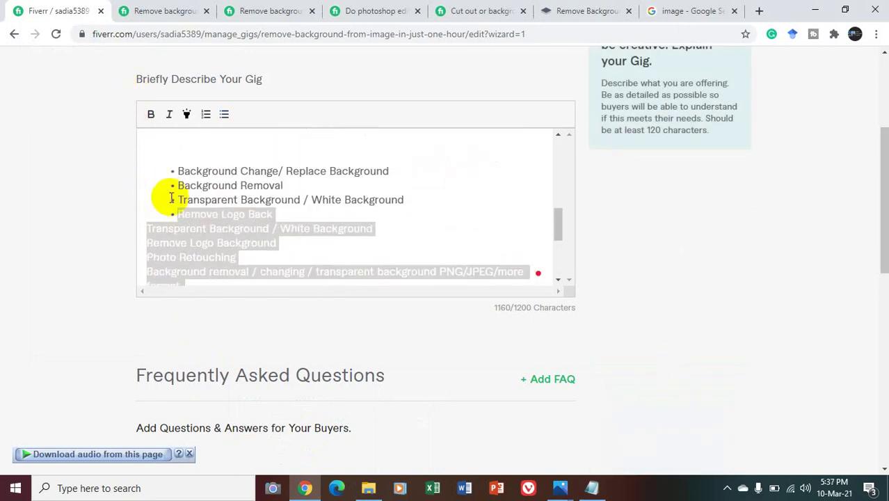
click(224, 114)
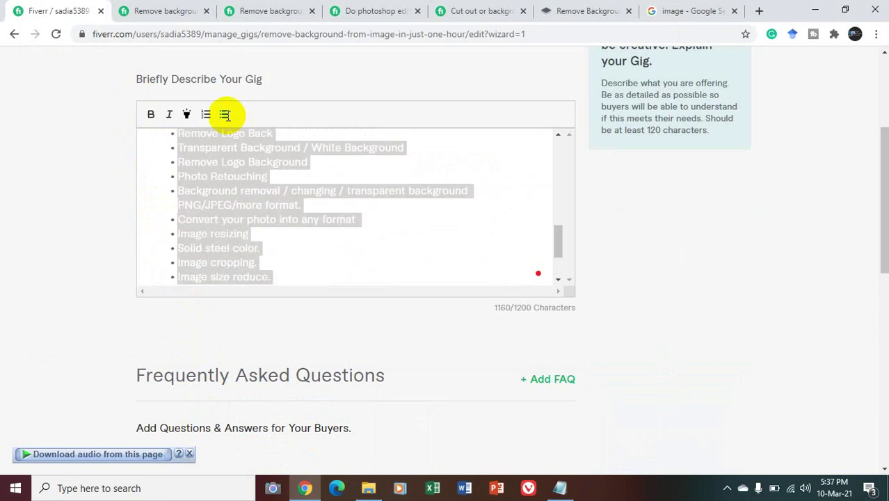
Step: Delete the repeated "Transparent Background / White Background" bullet and the "Remove Logo Background" bullet, including the leftover blank line
click(313, 224)
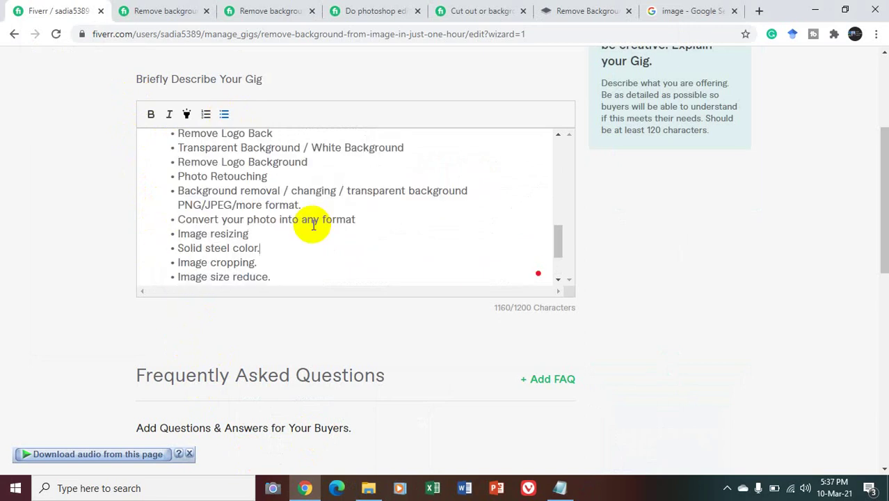
key(Up)
key(Up)
key(Up)
key(Up)
key(Up)
key(Up)
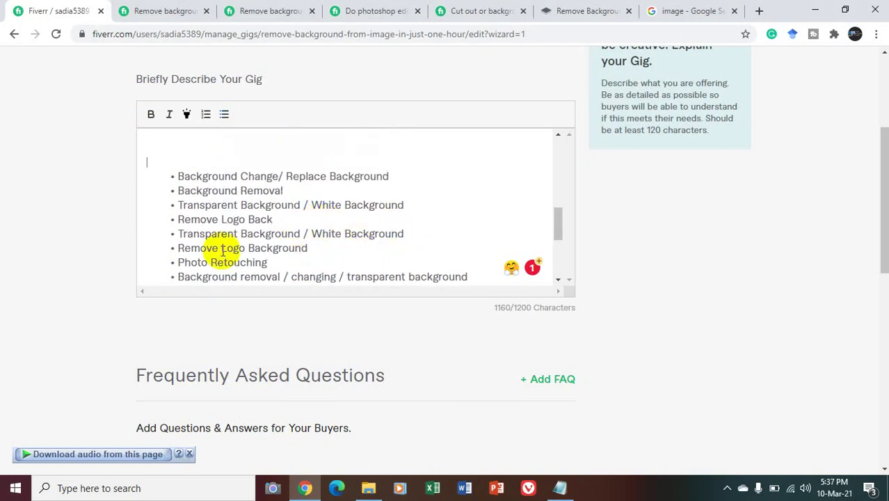
drag(164, 239, 335, 250)
key(BackSpace)
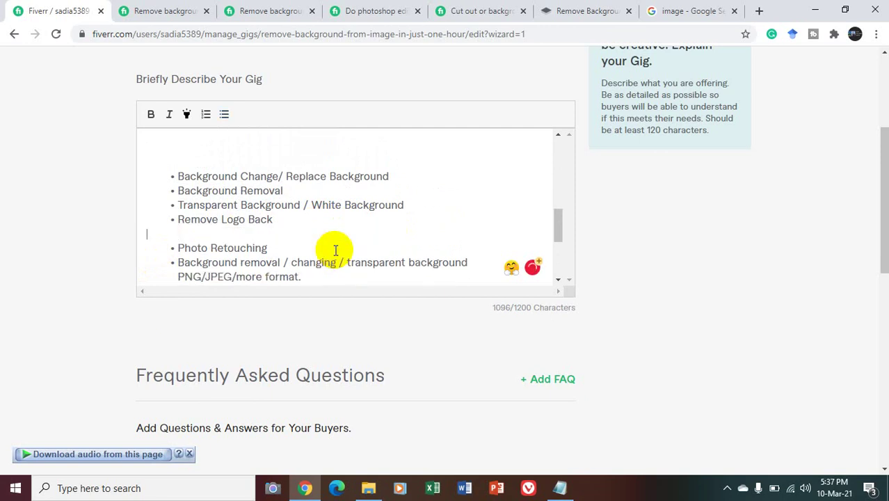
key(BackSpace)
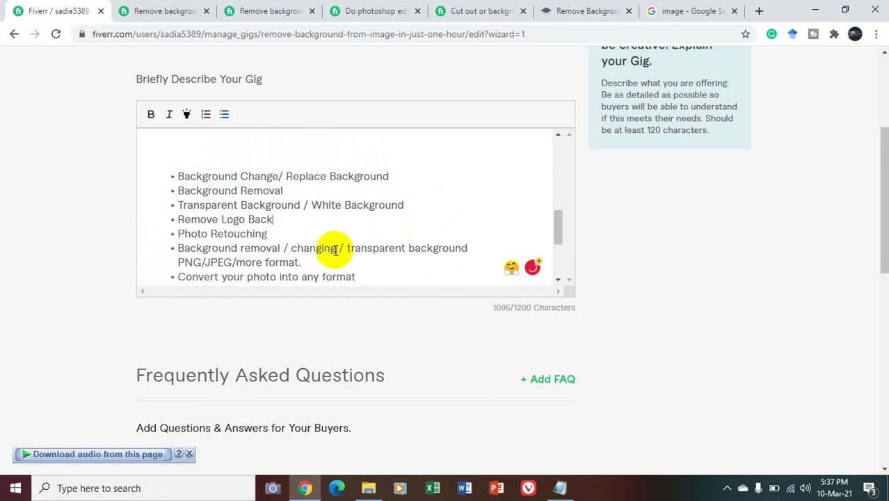
Step: Make the "Image size reduce." and "Convert your photo into any format" bullets bold
scroll(335, 250, down, 4)
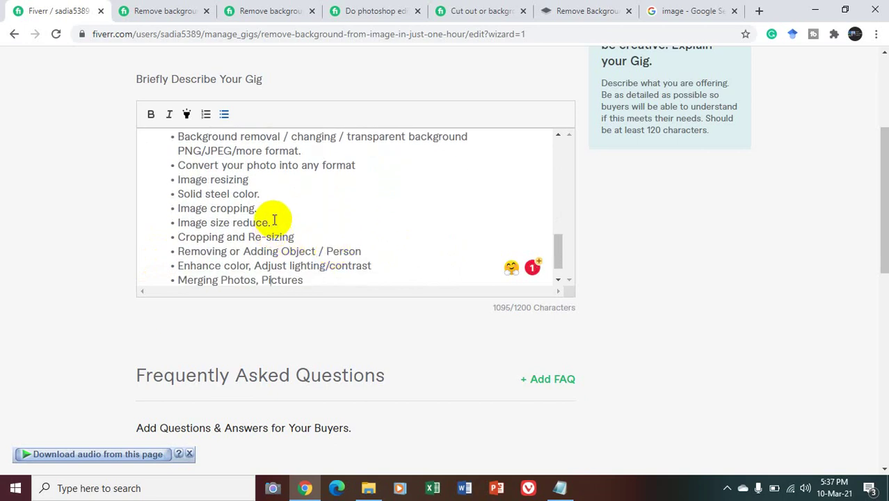
drag(273, 220, 171, 224)
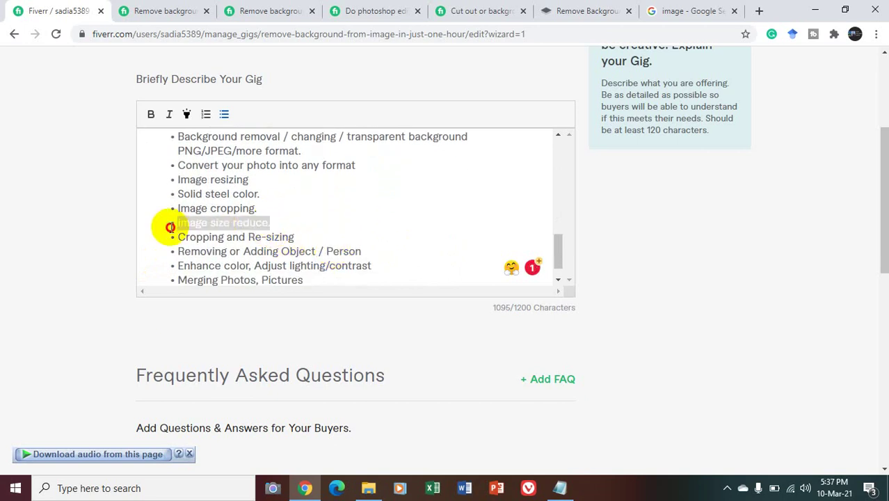
click(151, 115)
triple_click(297, 160)
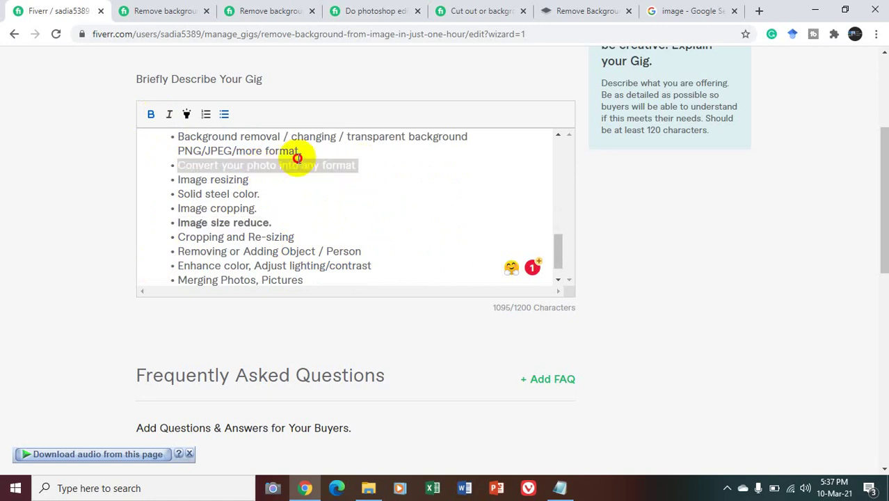
drag(297, 159, 180, 161)
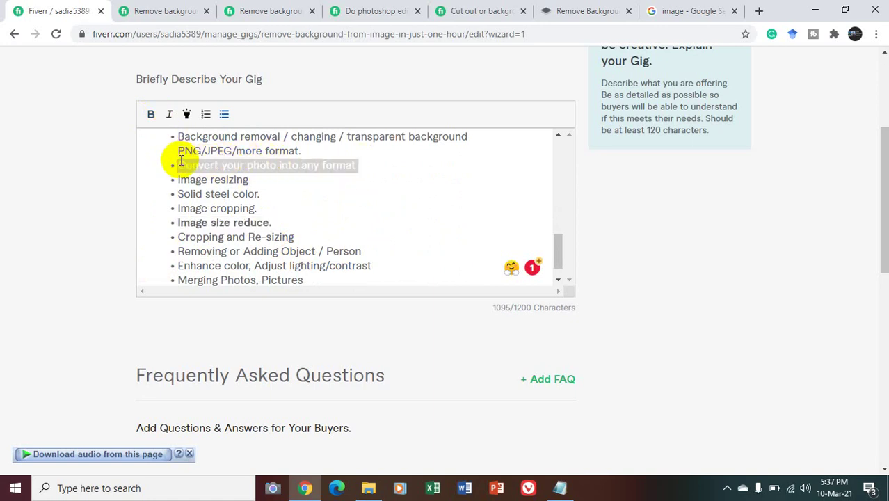
click(151, 115)
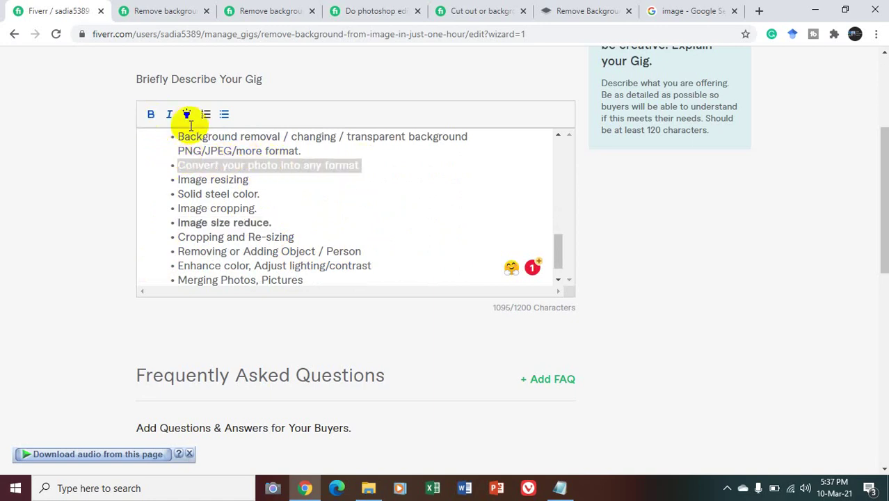
Step: Make the "Enhance color, Adjust lighting/contrast" bullet bold and highlighted, and highlight the "Convert your photo into any format" bullet
drag(175, 266, 364, 265)
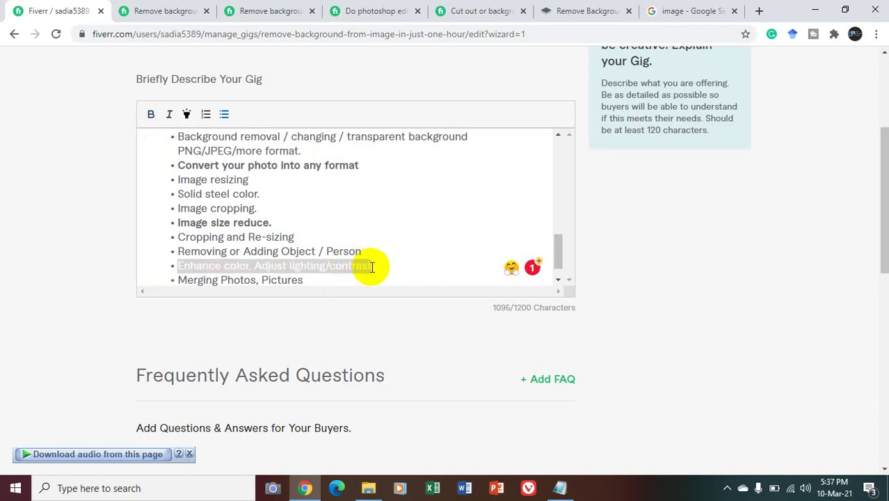
click(152, 114)
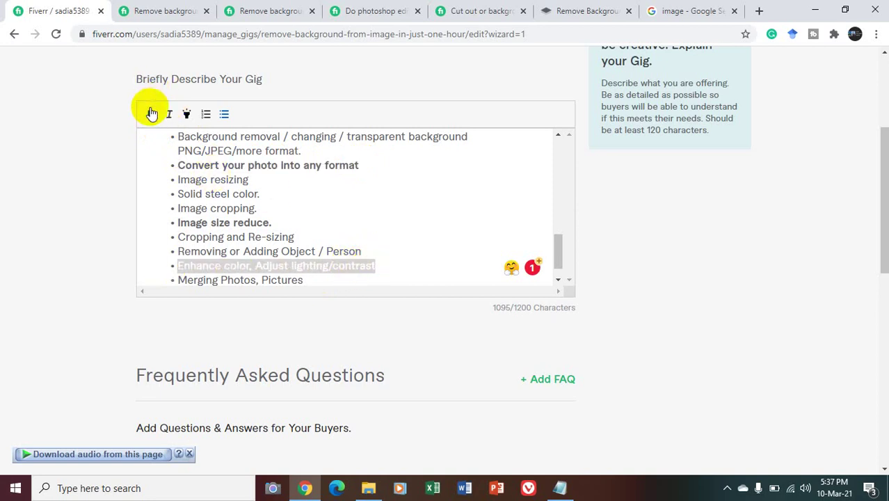
click(187, 114)
drag(363, 167, 175, 167)
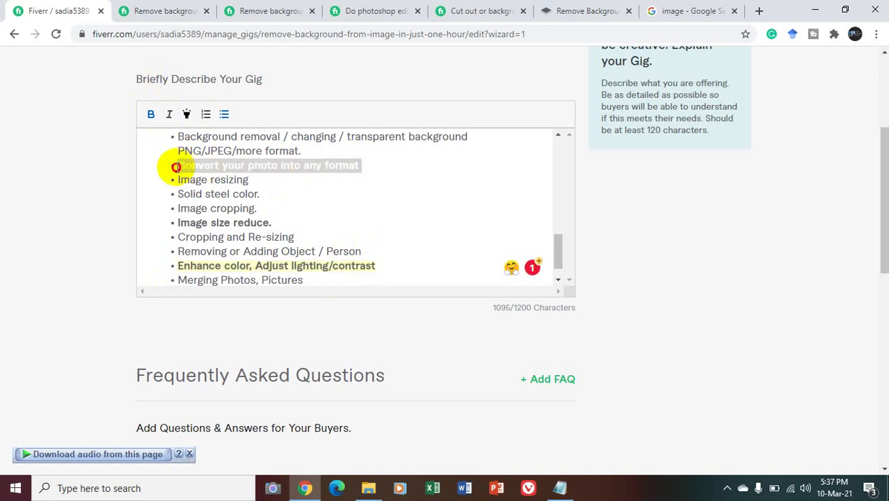
click(186, 117)
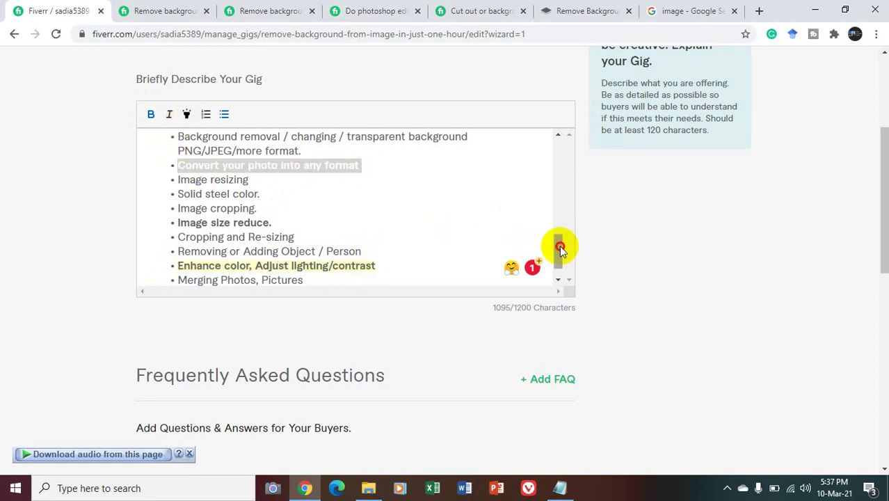
Step: Remove the empty bullet after "Merging Photos, Pictures" at the end of the list
drag(560, 248, 558, 258)
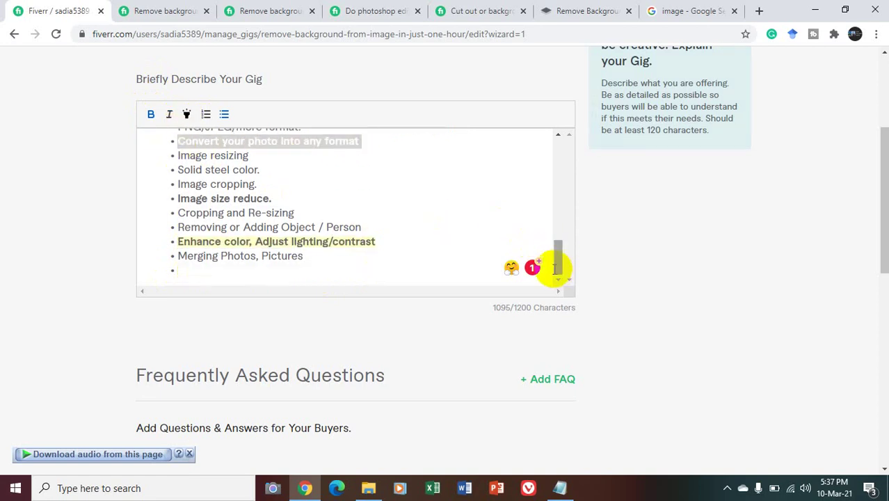
click(181, 271)
key(BackSpace)
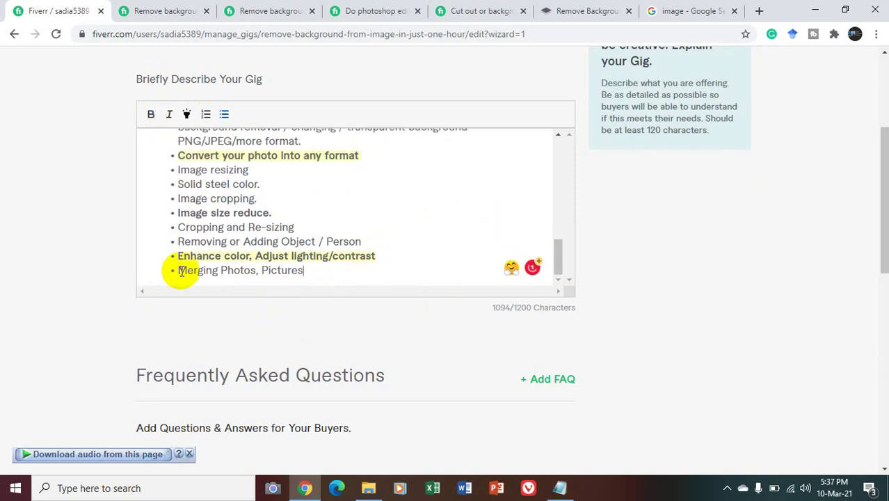
Step: Accept the suggested comma before "etc" in the "I specialize in Photoshop, illustration" sentence near the start of the description
click(534, 268)
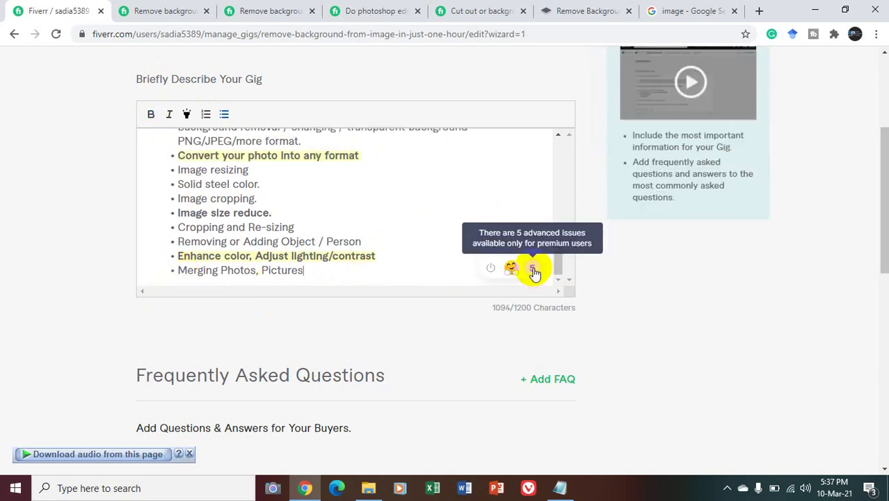
click(559, 272)
drag(559, 271, 562, 161)
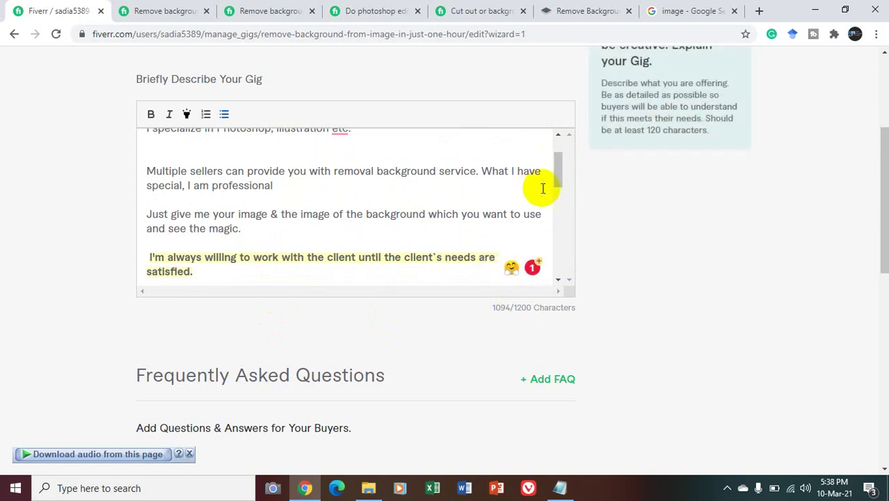
drag(556, 180, 554, 167)
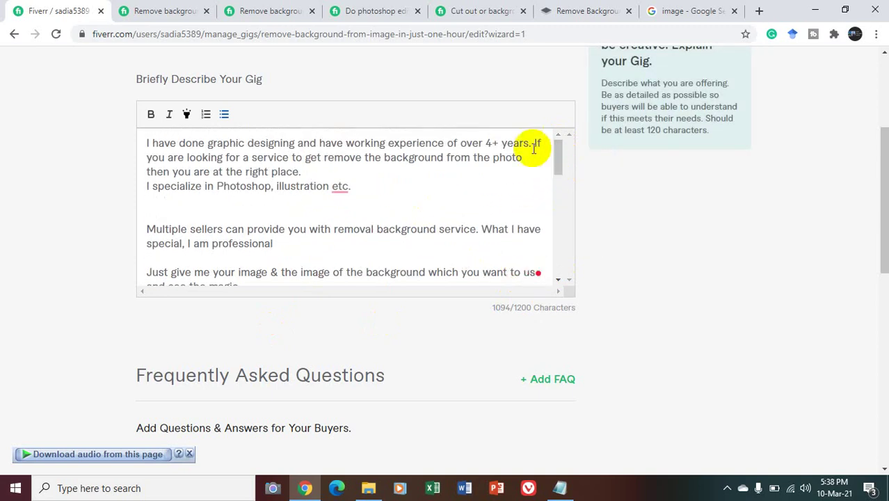
mouse_move(336, 187)
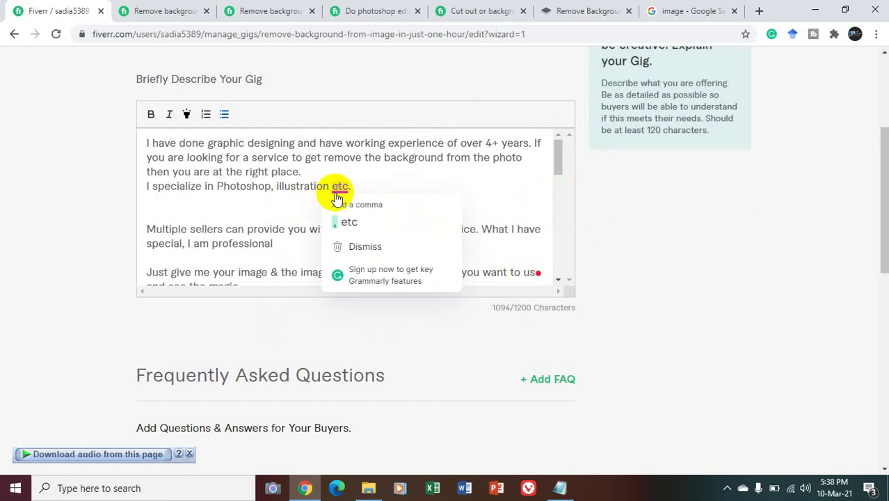
click(341, 217)
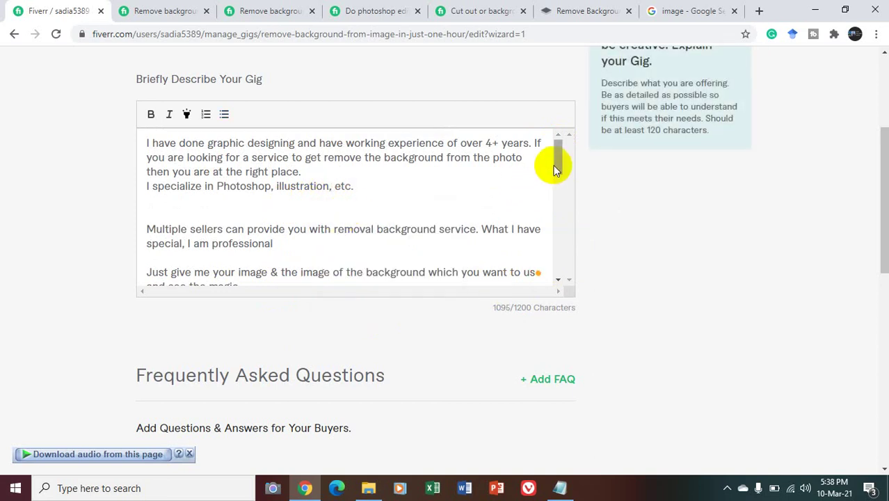
Step: Save the description, continue to the gig requirements, and open a new blank buyer question
drag(556, 171, 580, 298)
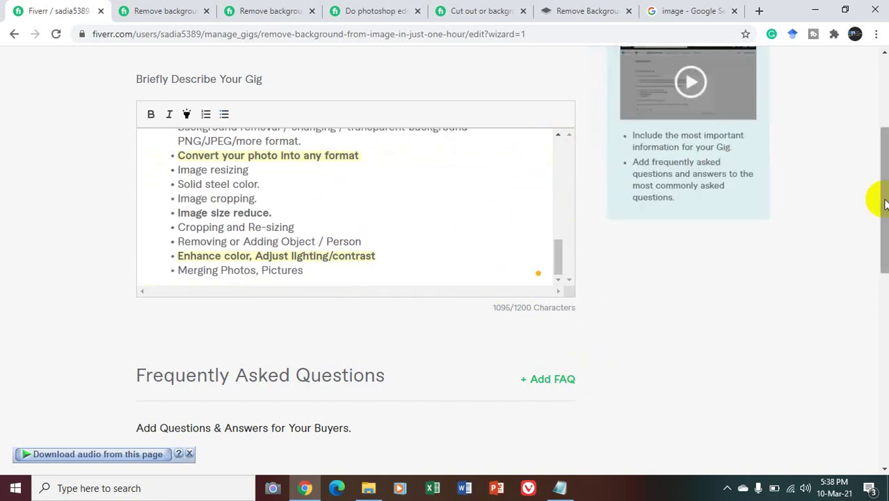
drag(885, 204, 885, 308)
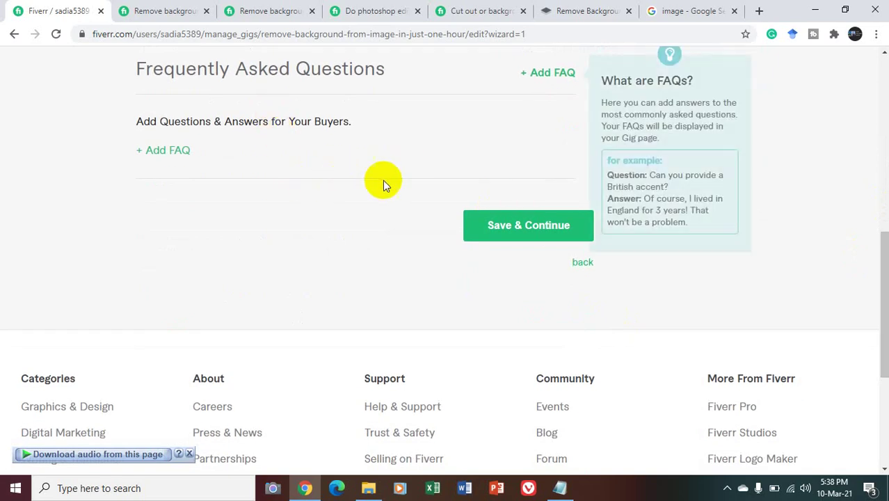
click(494, 213)
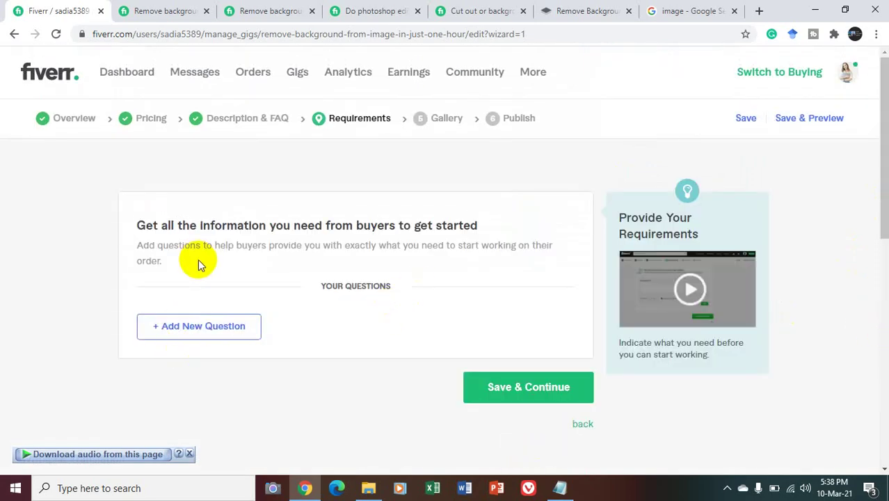
click(206, 321)
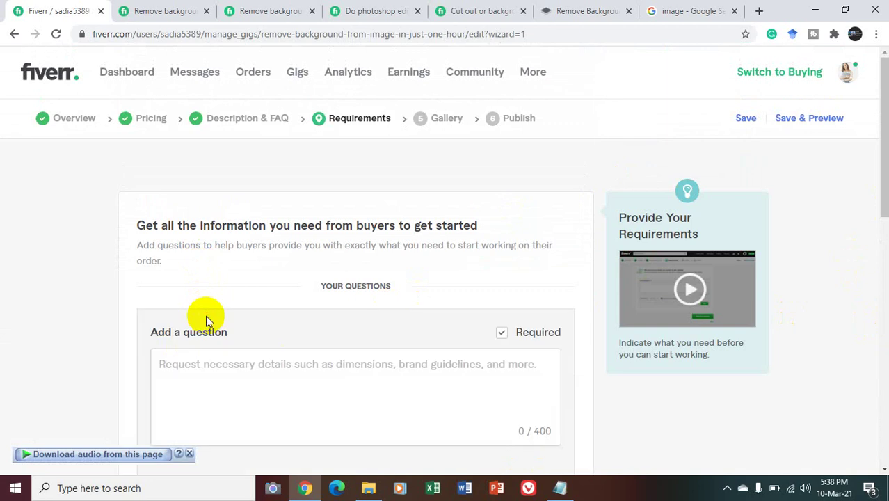
Step: Add the required free-text buyer question "just tell me your requirements I will work for you", accepting the suggested capital "I"
click(227, 371)
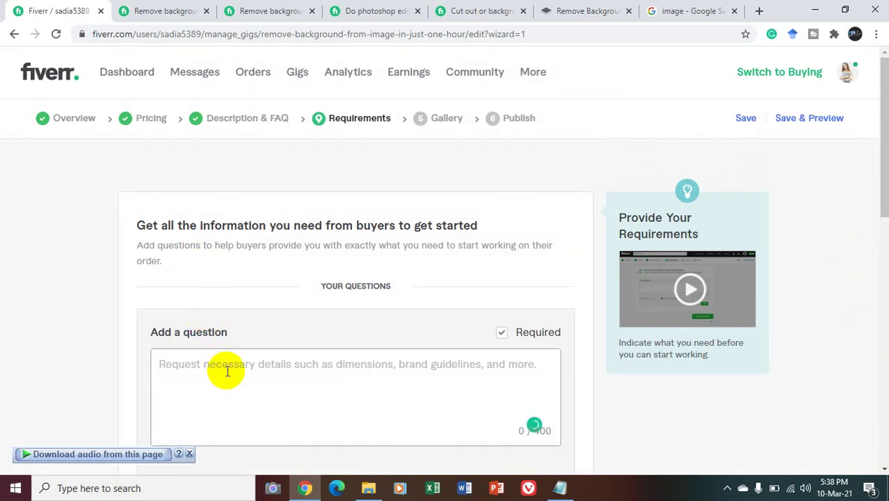
text(just t)
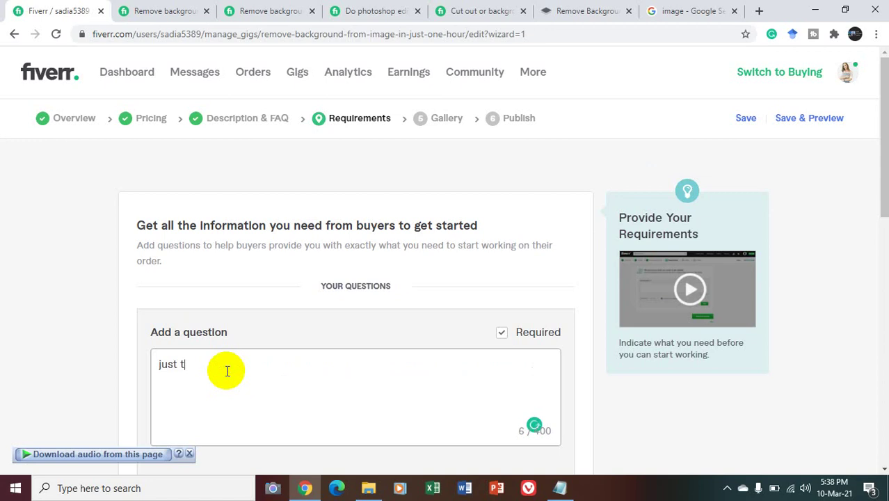
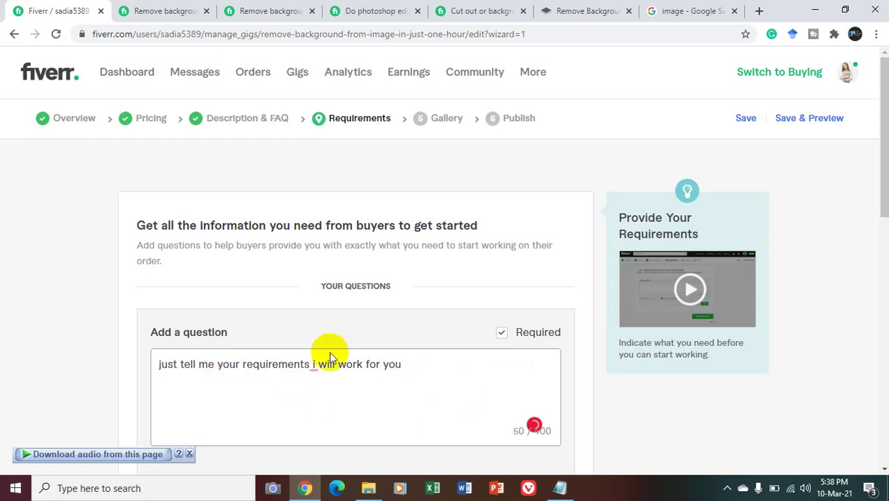
mouse_move(314, 366)
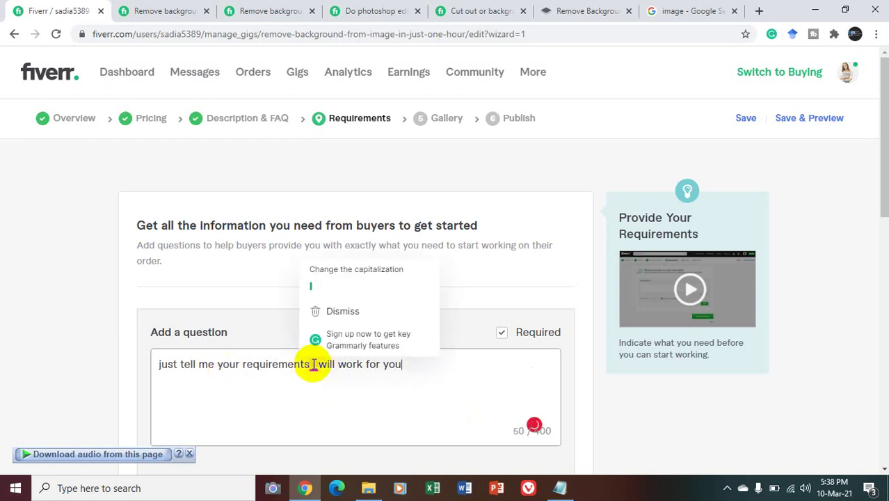
click(339, 289)
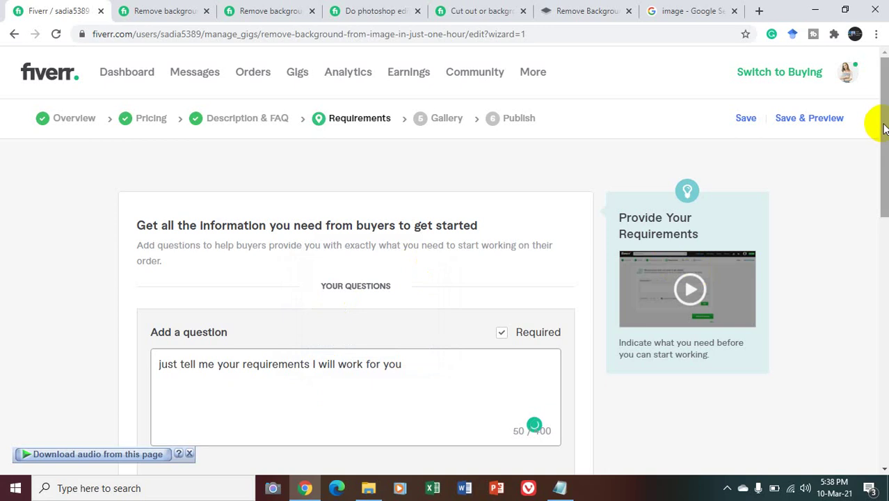
scroll(884, 127, down, 3)
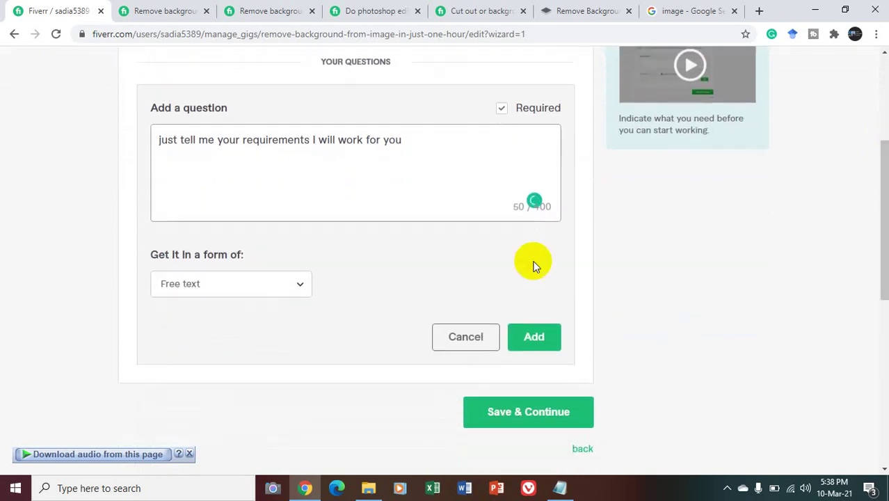
click(538, 337)
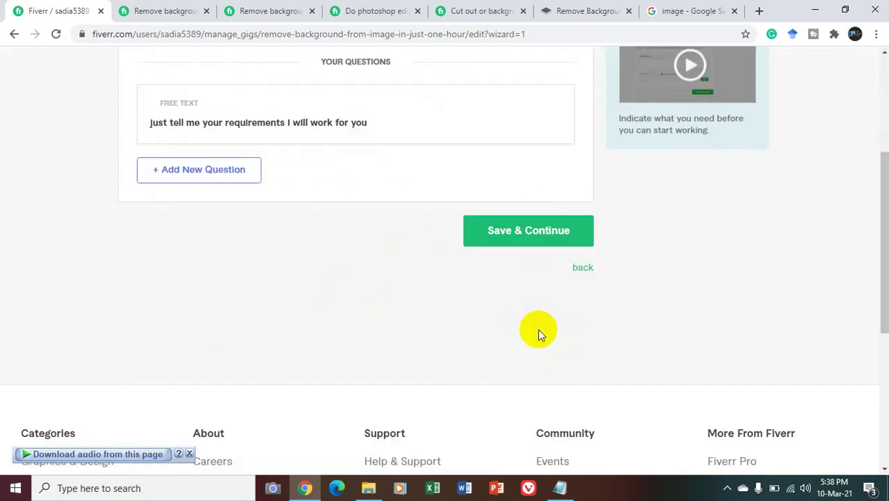
Step: Save the requirements, continue to the gig gallery, and review its video, photo, audio and PDF upload sections
click(485, 237)
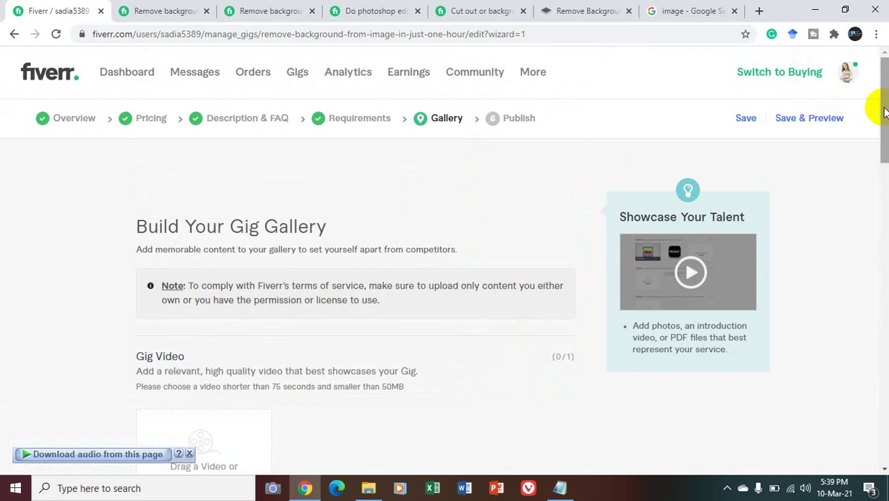
scroll(880, 115, down, 4)
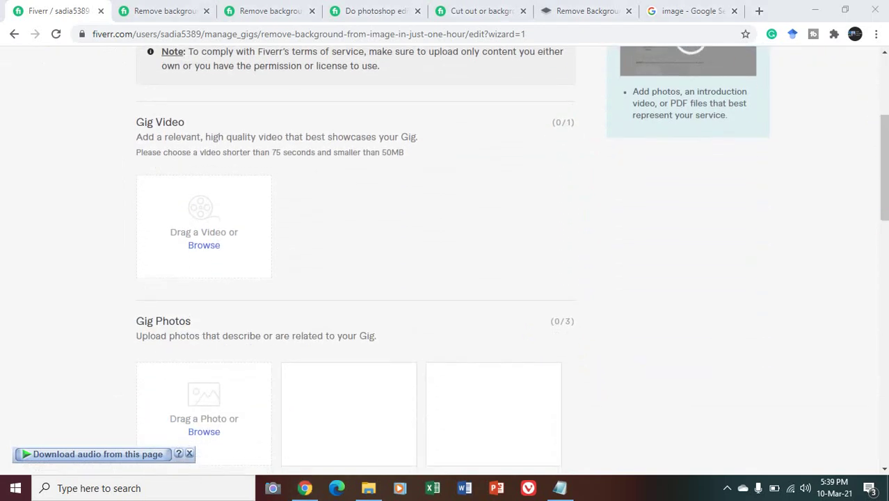
drag(885, 182, 885, 265)
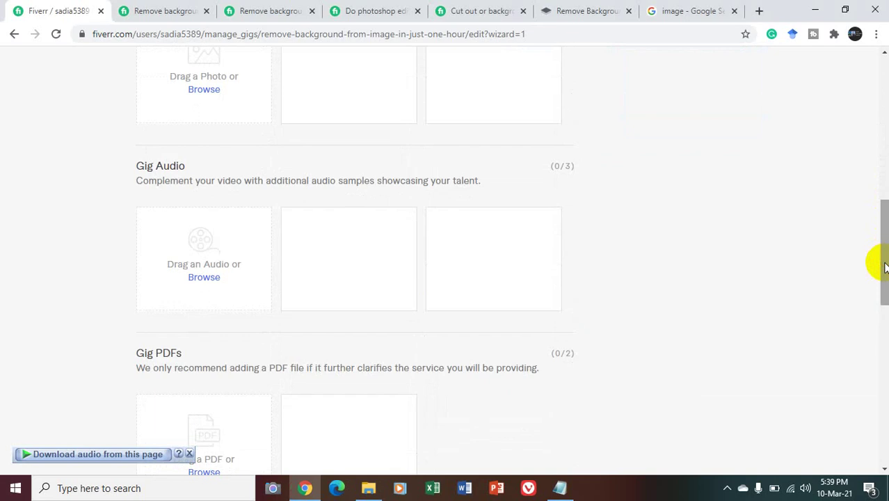
drag(885, 267, 877, 298)
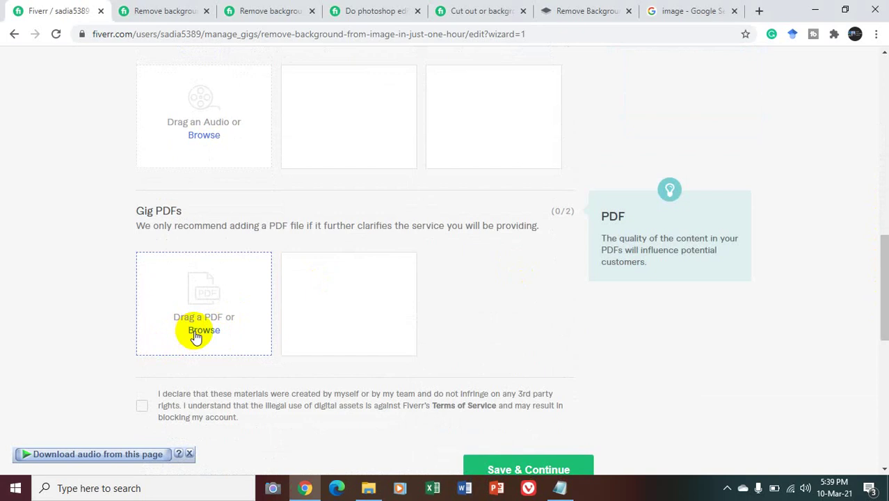
drag(880, 272, 883, 98)
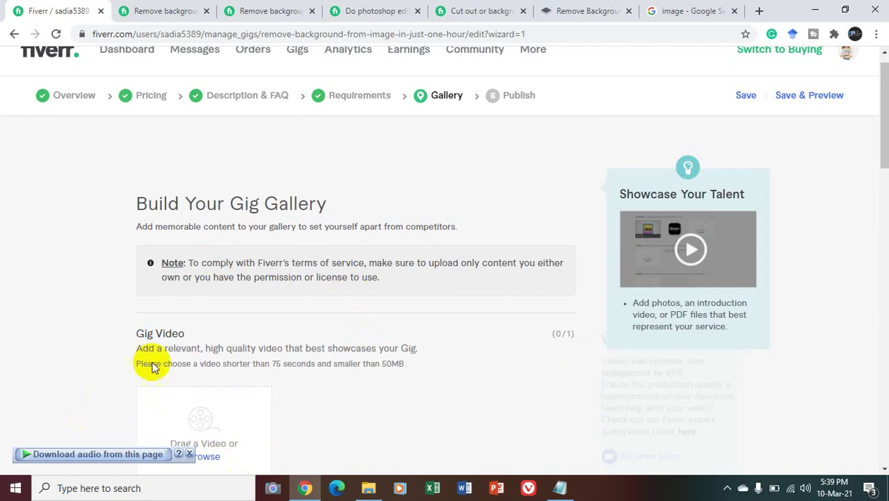
Step: Switch to the Google image results, search for "canva" instead, and open the Canva website
click(591, 11)
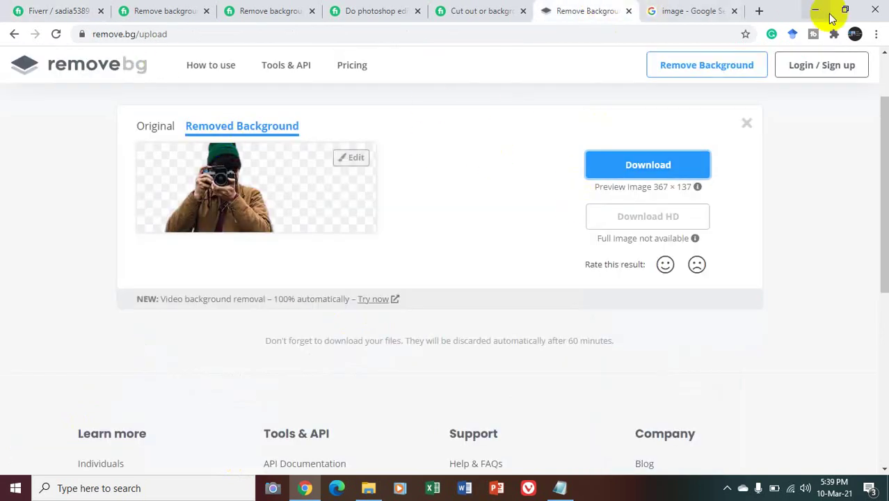
click(672, 10)
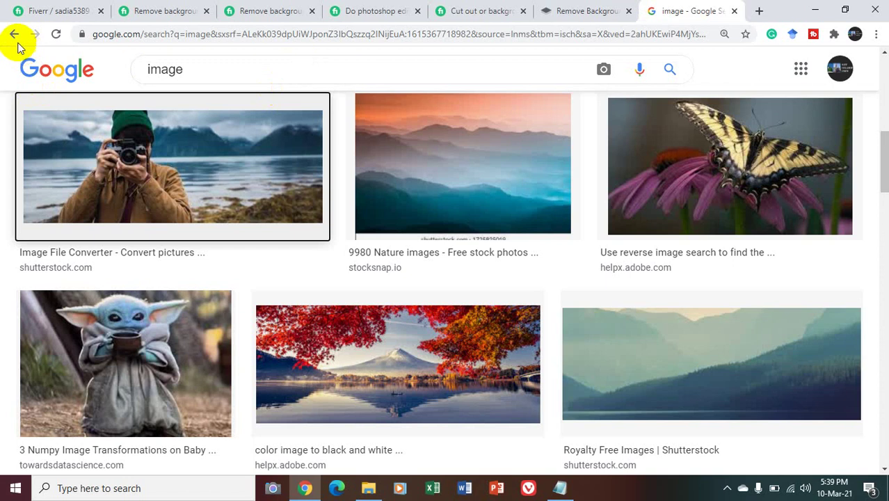
click(14, 34)
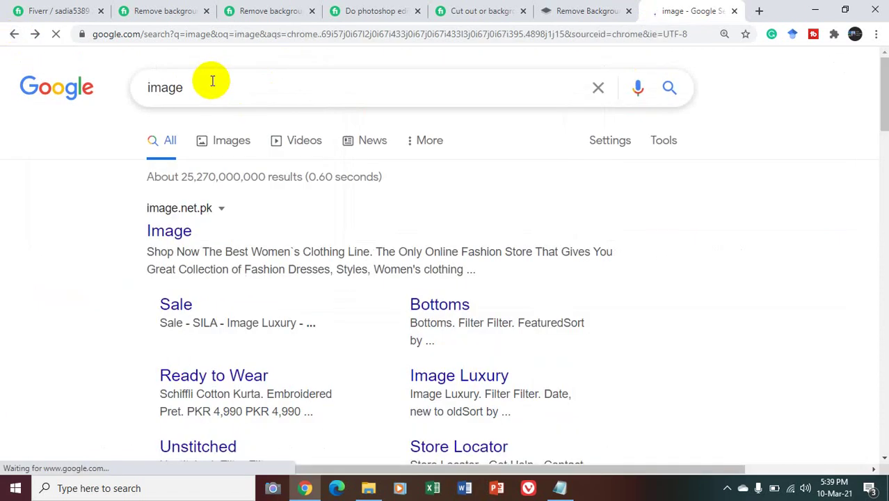
double_click(213, 81)
text(ca)
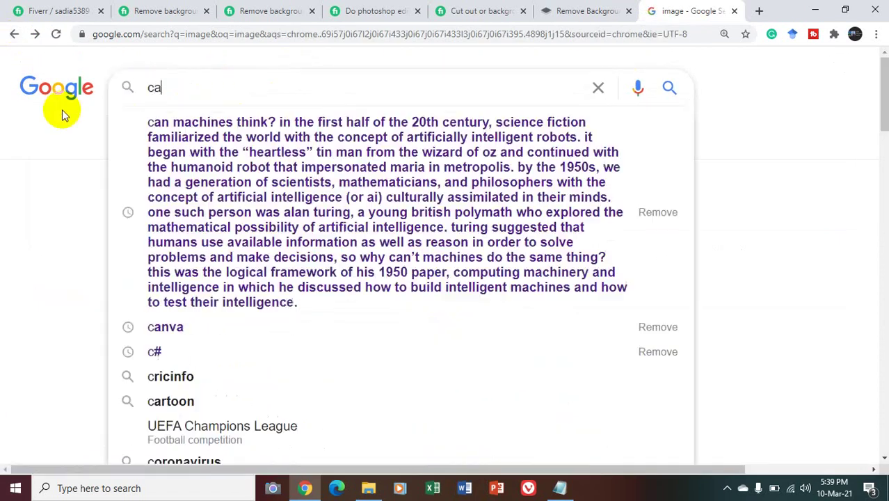
text(nva)
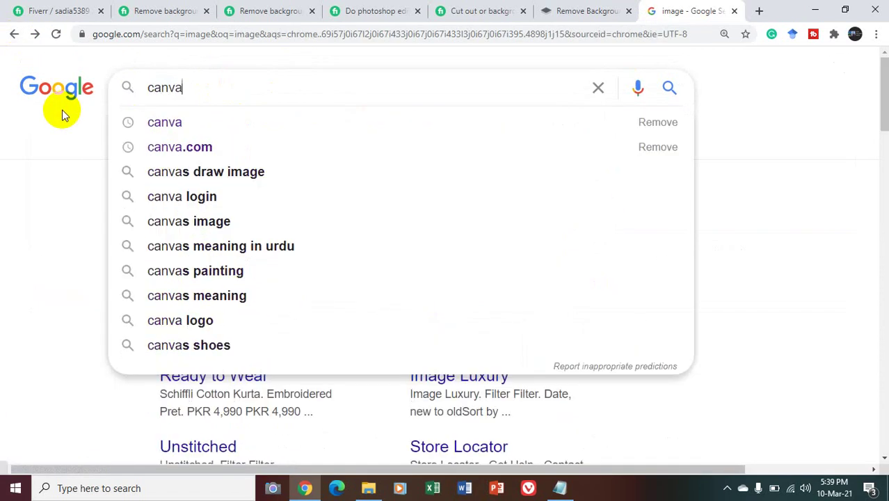
key(Return)
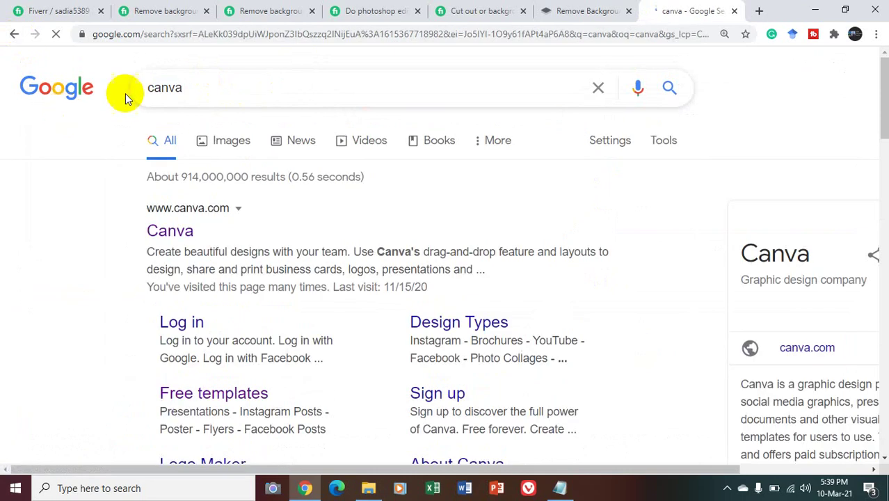
click(161, 233)
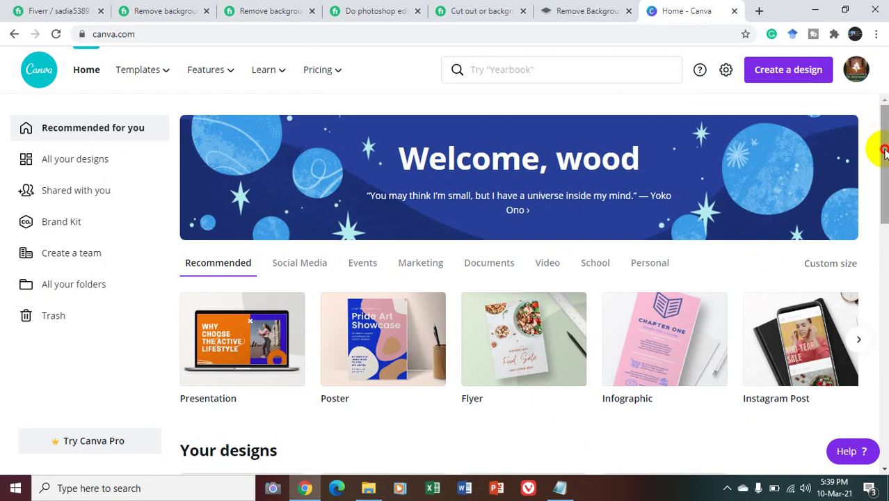
Step: Open Canva's YouTube Channel Art templates from the social media category
scroll(883, 147, down, 1)
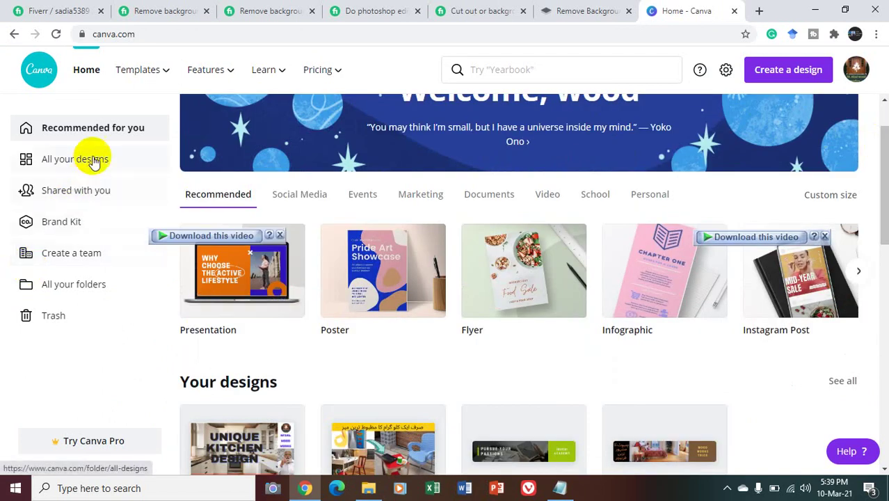
mouse_move(155, 80)
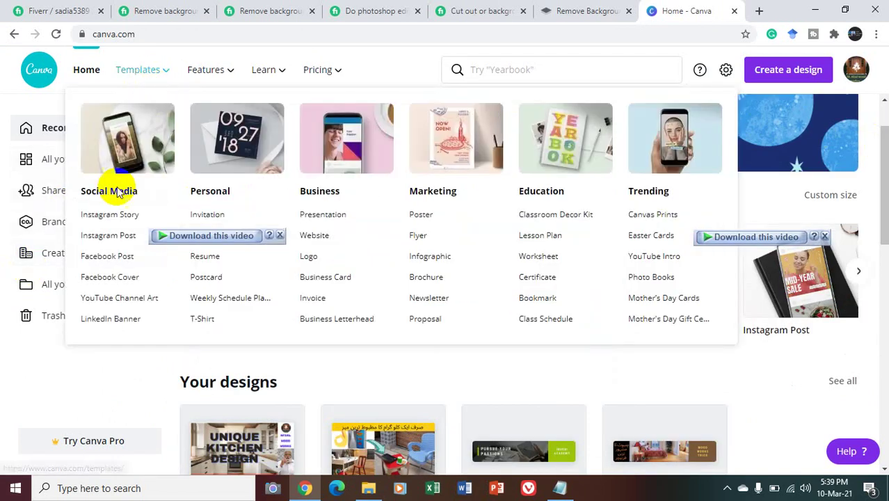
click(119, 303)
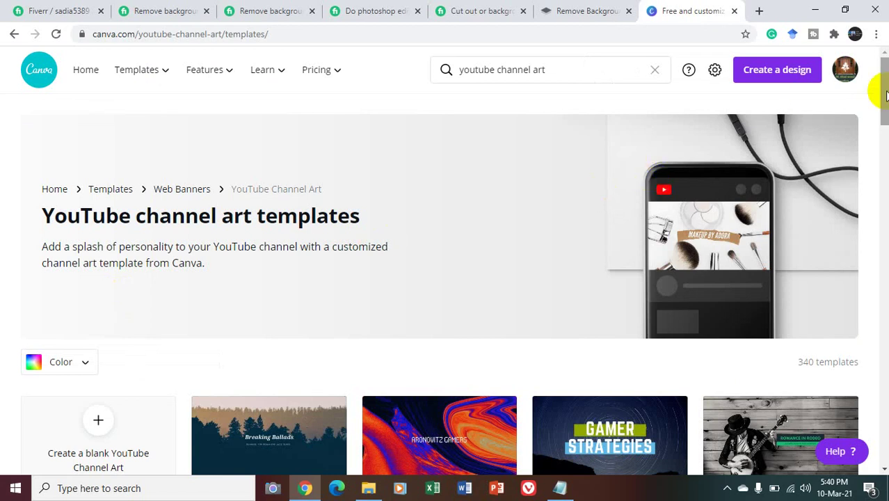
Step: Start a new design from the "Yellow Black Jazz Music YouTube Channel Art" template
scroll(885, 96, down, 2)
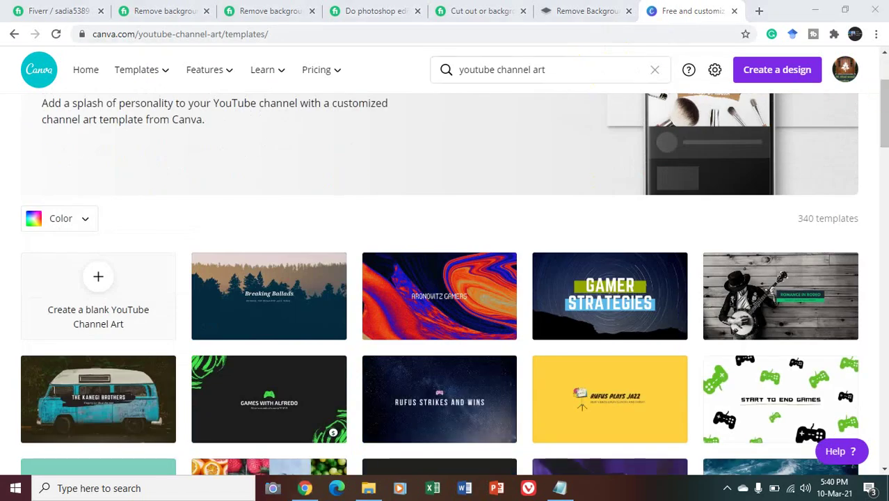
mouse_move(883, 100)
mouse_down()
mouse_move(883, 193)
mouse_move(873, 73)
mouse_move(877, 110)
mouse_up()
click(605, 293)
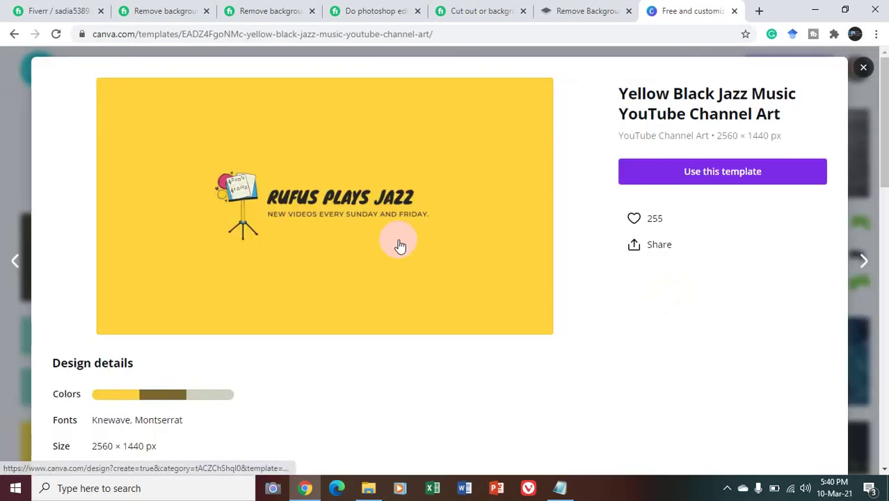
click(661, 181)
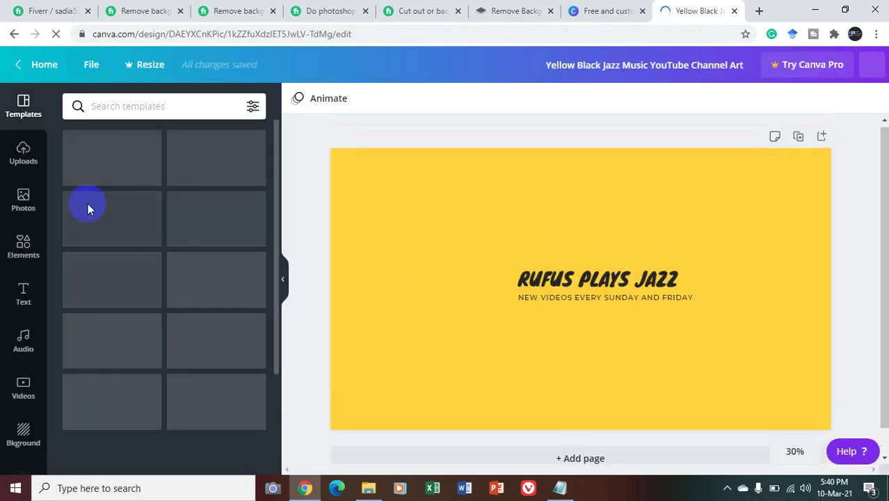
Step: Upload the "download (3)" photo from the Desktop to the Canva media uploads
click(31, 164)
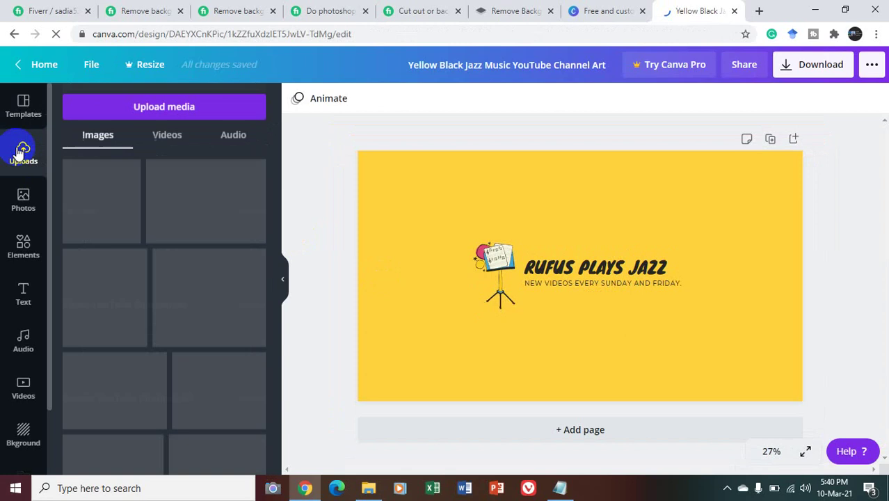
click(67, 142)
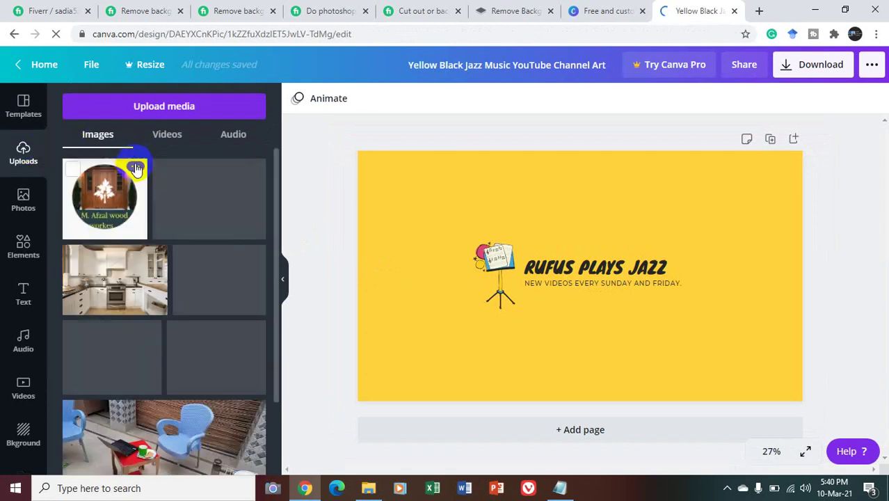
click(151, 109)
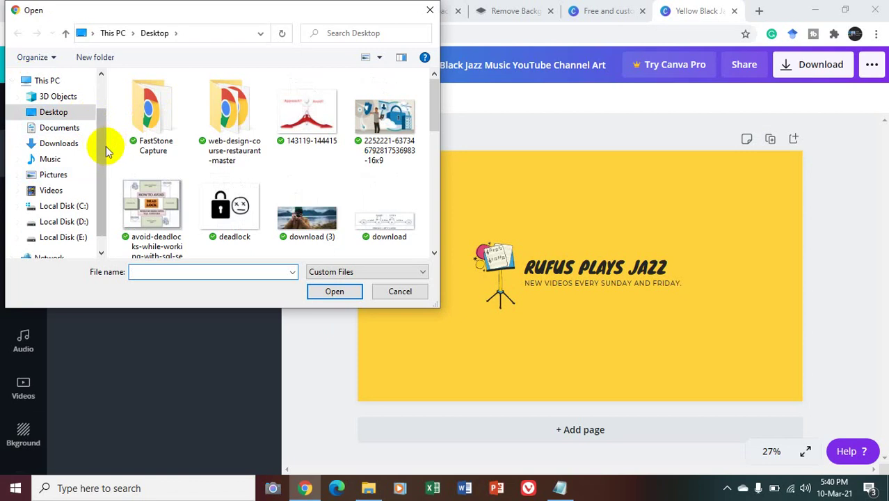
double_click(324, 224)
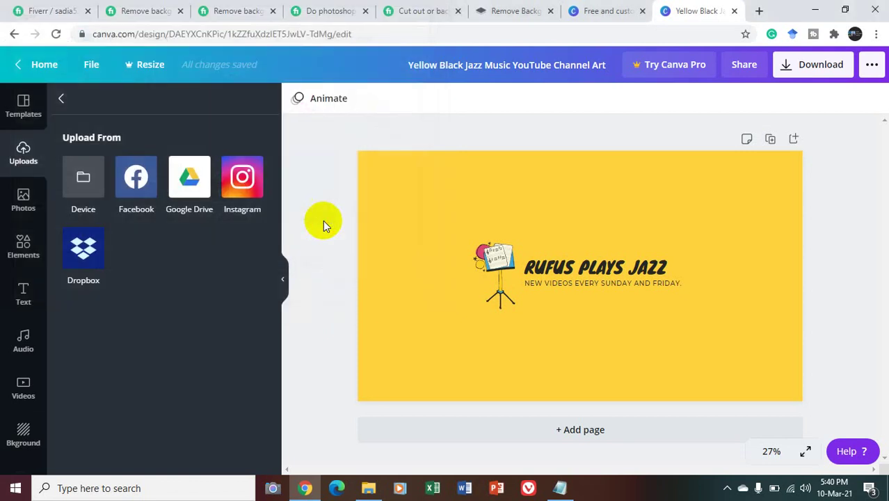
Step: Upload the "download__3_-removebg-preview" image from the Downloads folder to the Canva media uploads
click(70, 178)
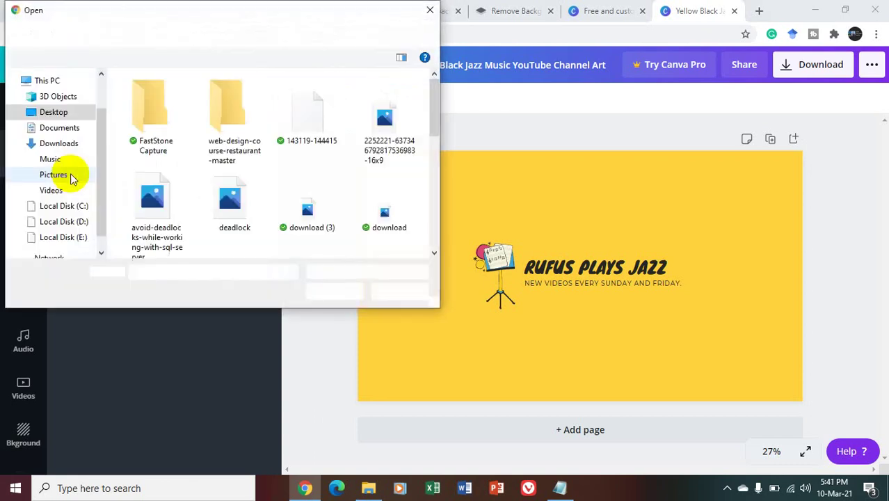
click(109, 166)
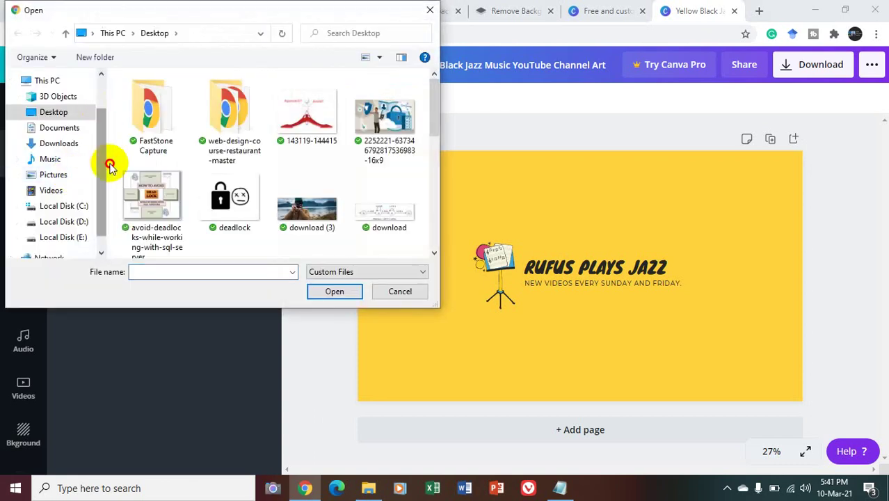
drag(103, 162, 95, 179)
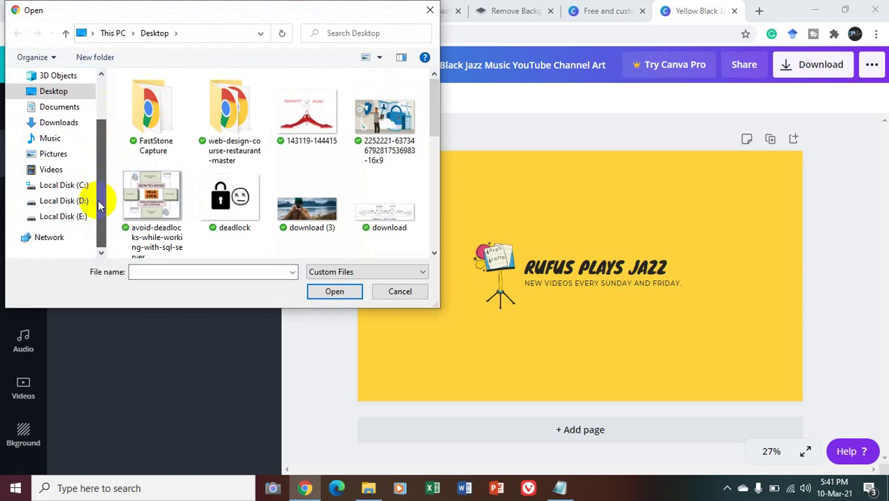
drag(433, 133, 437, 205)
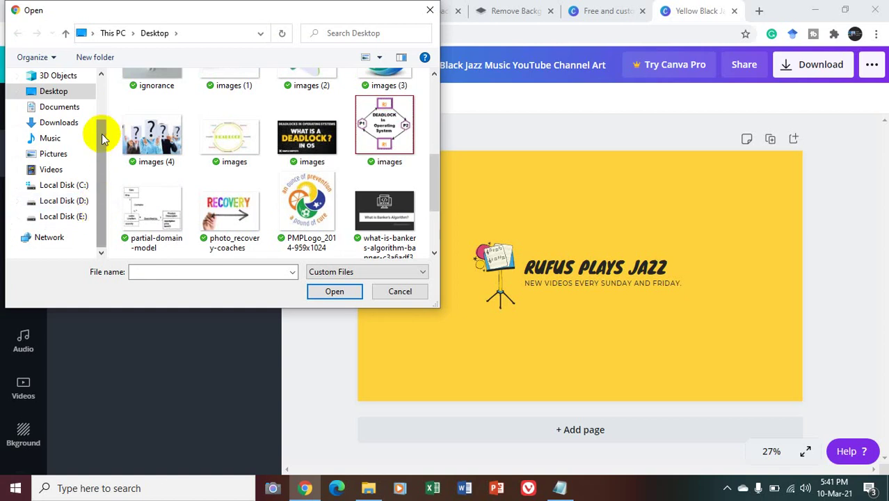
drag(101, 131, 104, 78)
click(46, 86)
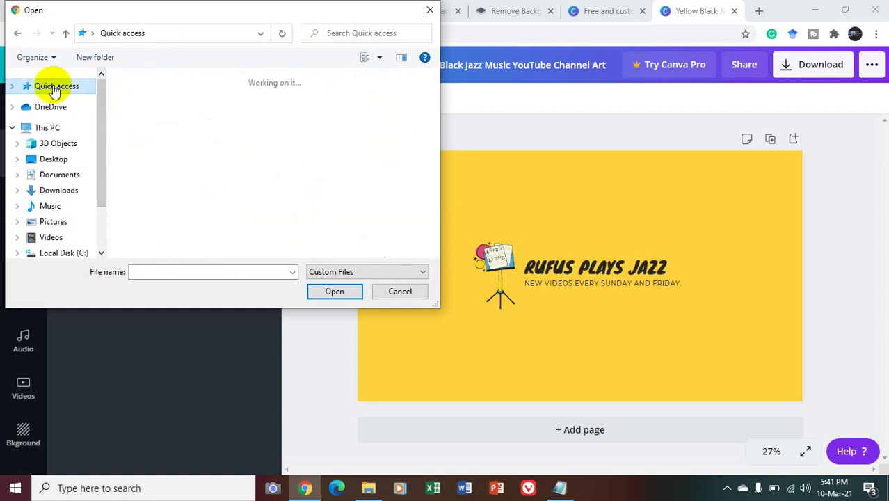
drag(432, 101, 461, 173)
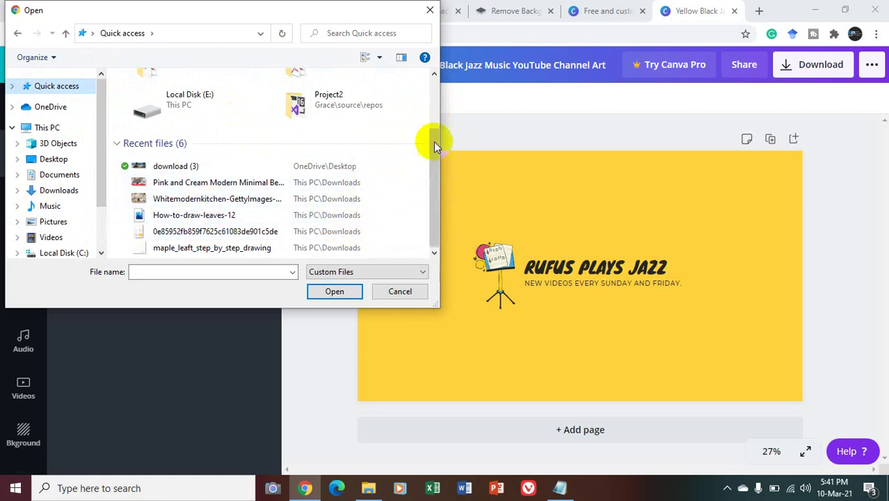
drag(434, 136, 433, 123)
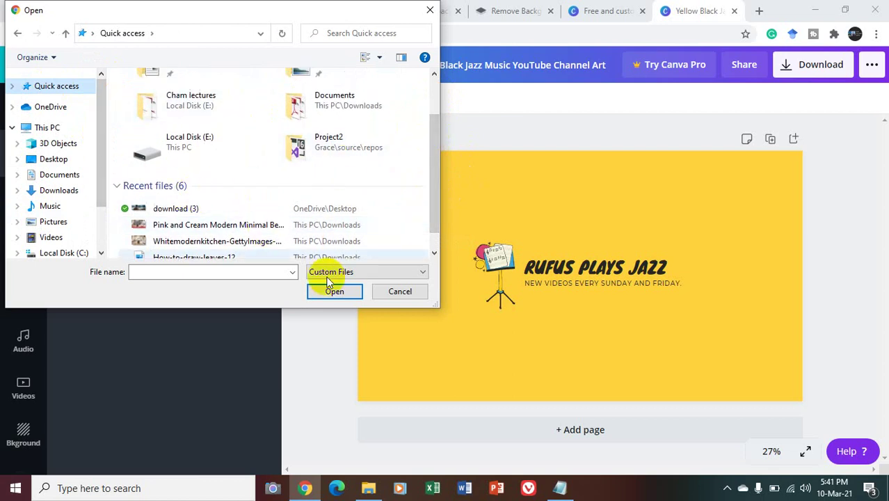
click(66, 191)
double_click(200, 118)
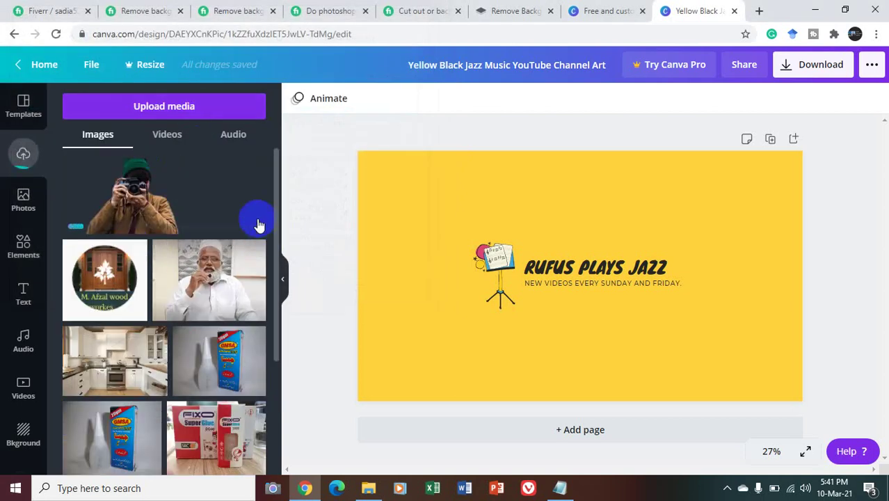
Step: Add the background-free photographer cutout to the page, move one copy to the right, and delete several of the stacked duplicates
click(157, 202)
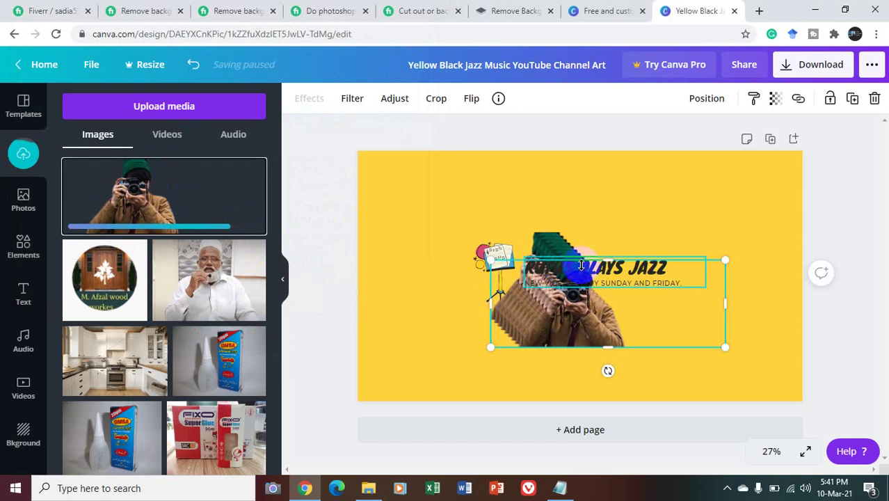
drag(599, 313, 723, 244)
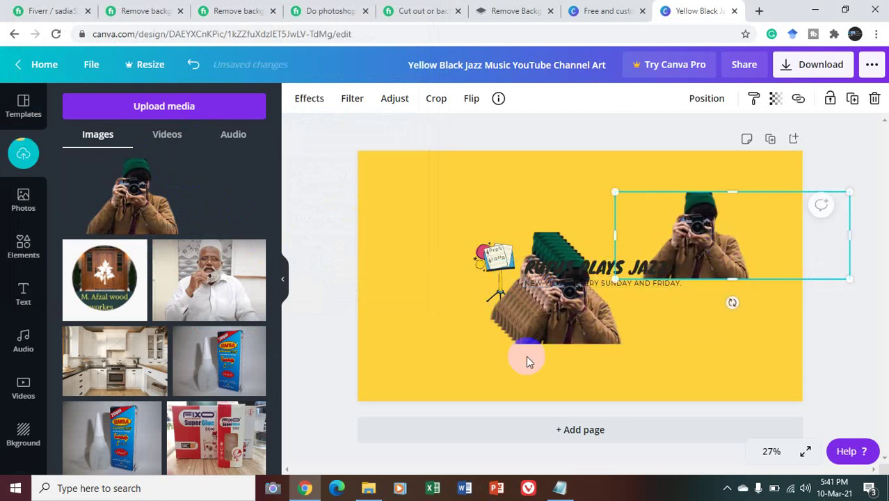
click(564, 321)
key(Delete)
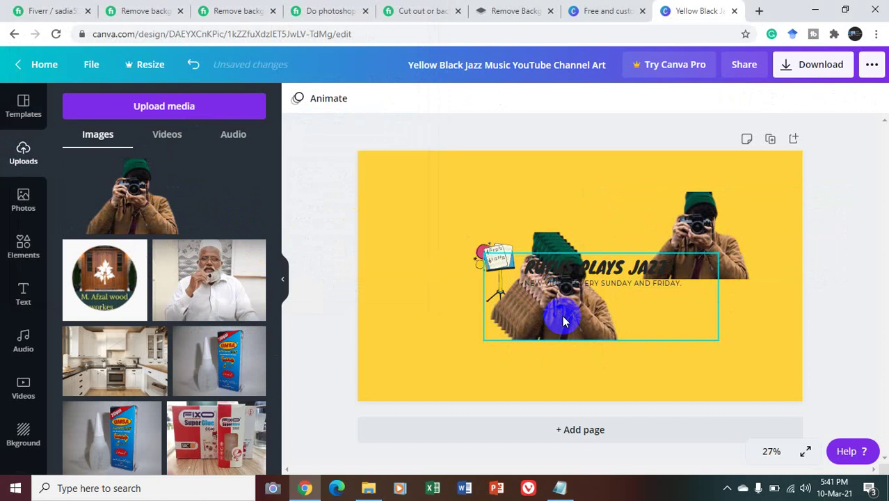
click(564, 321)
key(Delete)
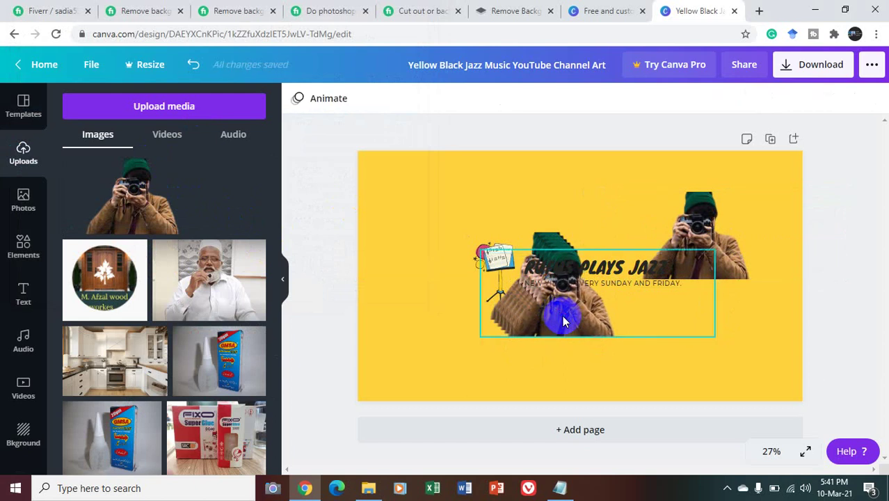
click(589, 321)
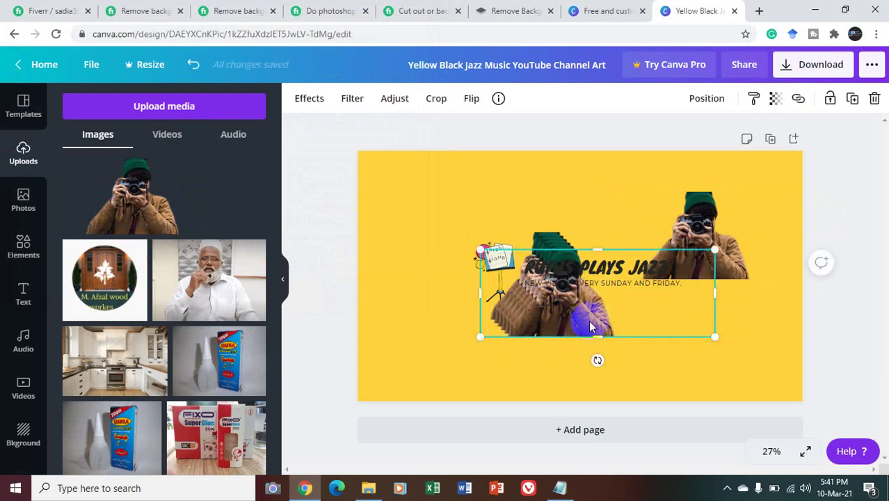
key(Delete)
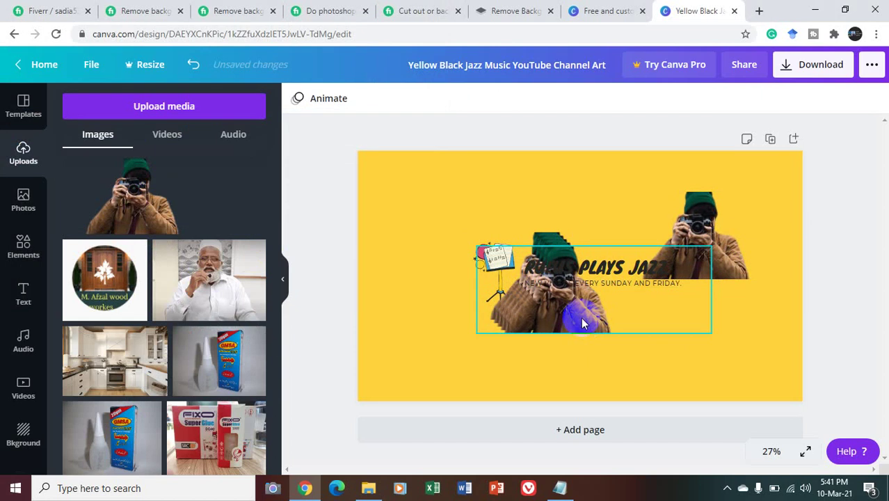
Step: Spread three of the stacked cutout copies apart to the page's lower right, upper right and upper middle
drag(588, 322, 722, 385)
drag(693, 228, 751, 205)
drag(548, 300, 618, 214)
click(563, 302)
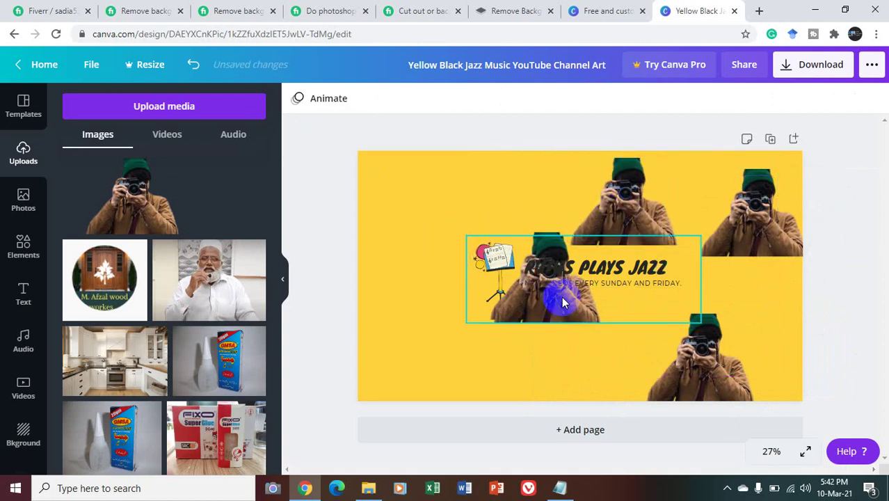
Step: Delete the "RUFUS PLAYS JAZZ" heading and the surplus cutouts, keeping only the upper-right and lower-right copies
click(571, 264)
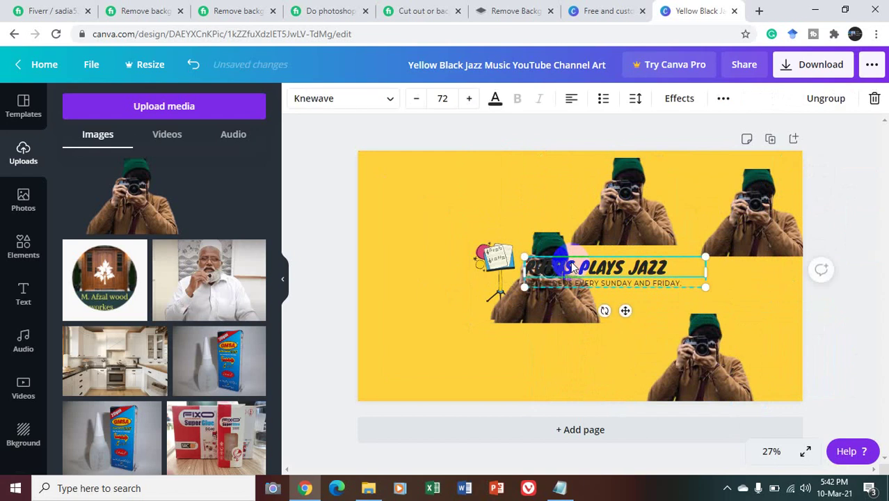
click(571, 263)
click(527, 309)
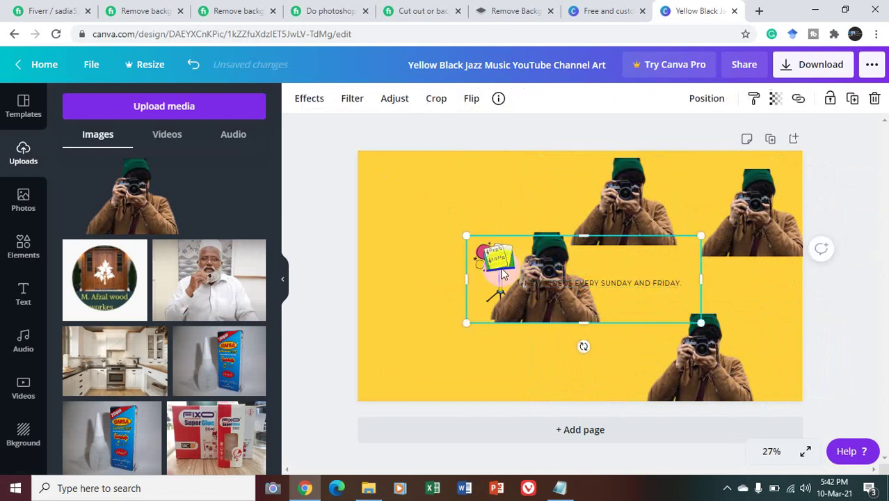
click(531, 315)
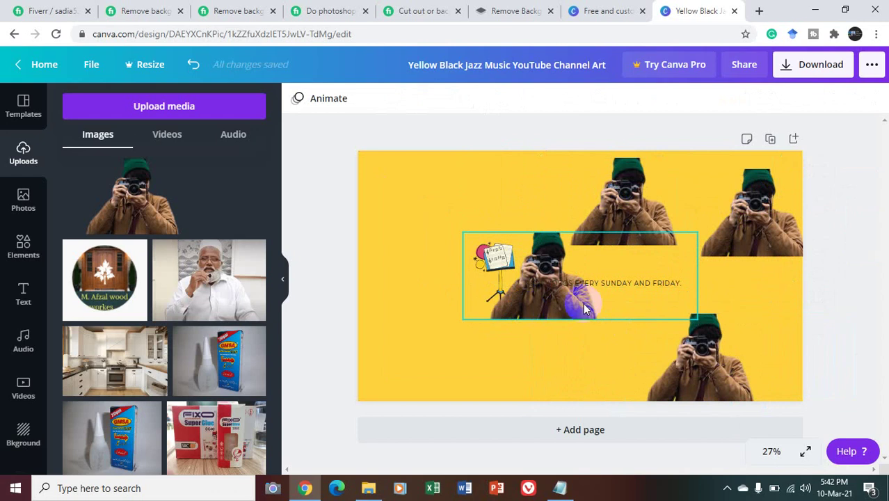
drag(530, 315, 468, 387)
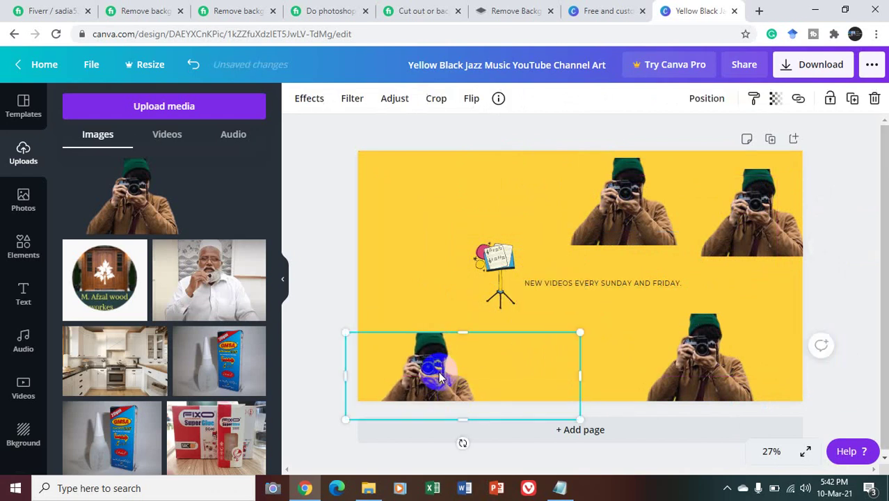
key(Delete)
click(618, 224)
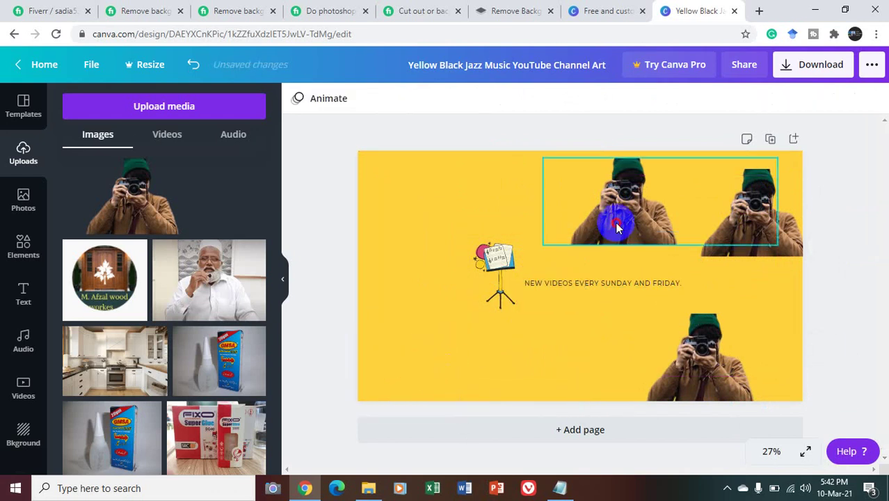
key(Delete)
Step: Delete the music stand illustration and the "NEW VIDEOS EVERY SUNDAY AND FRIDAY." tagline from the page
click(490, 286)
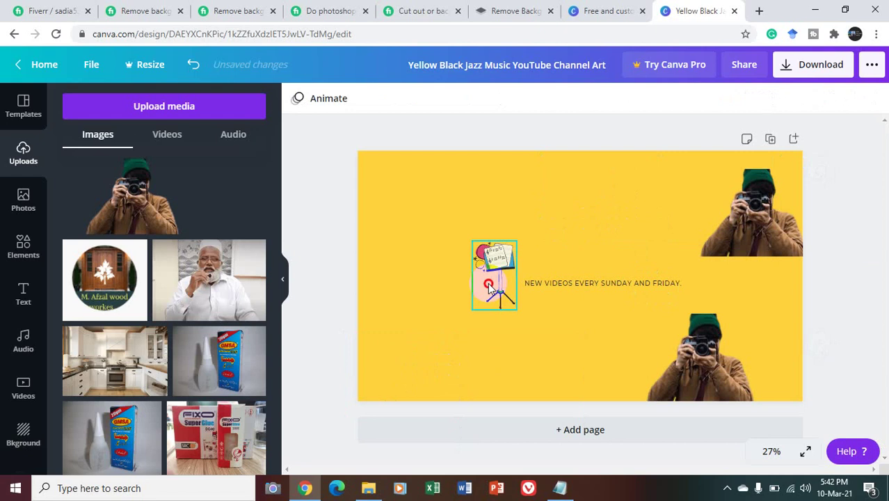
key(Delete)
click(550, 283)
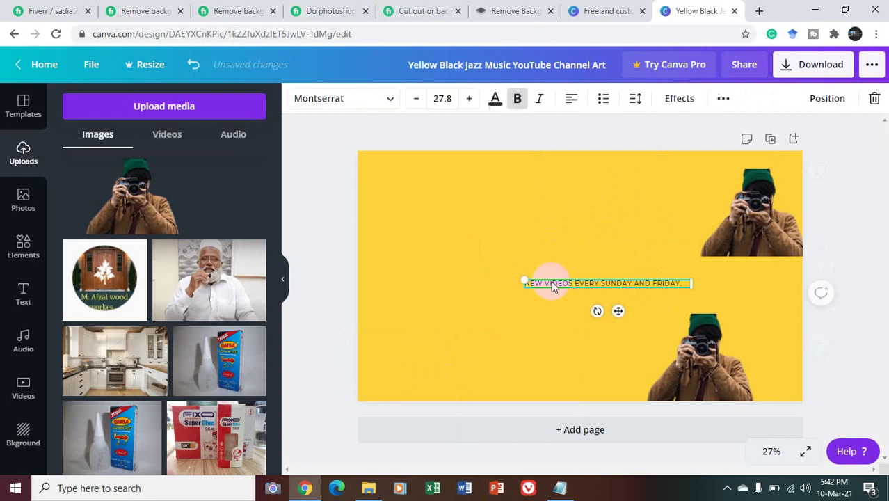
key(Delete)
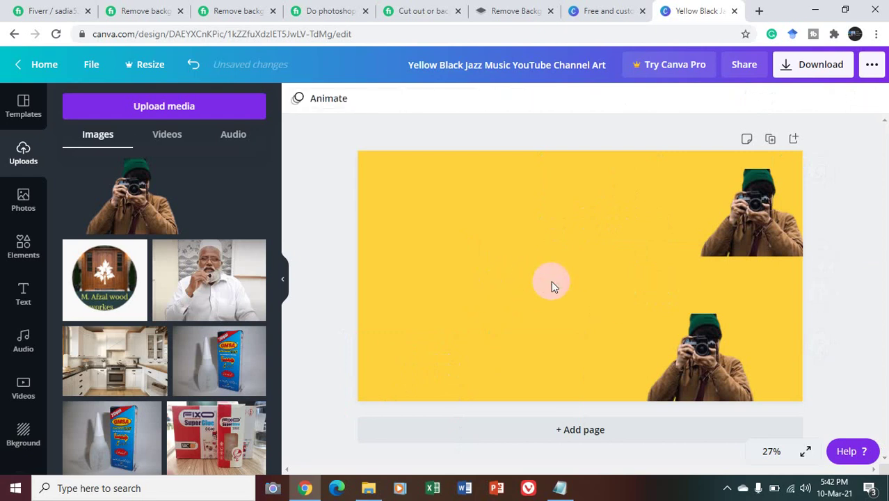
Step: Upload the original "download (3)" photo from the Desktop to the Canva media uploads
click(142, 107)
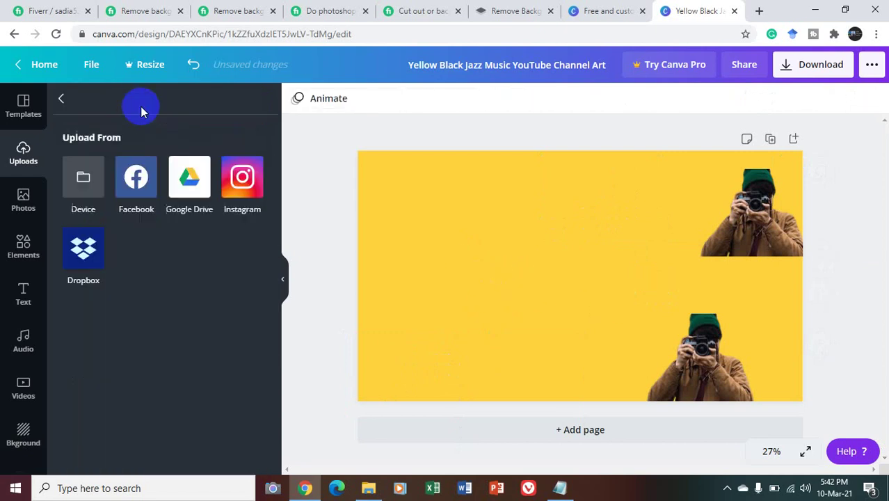
click(97, 160)
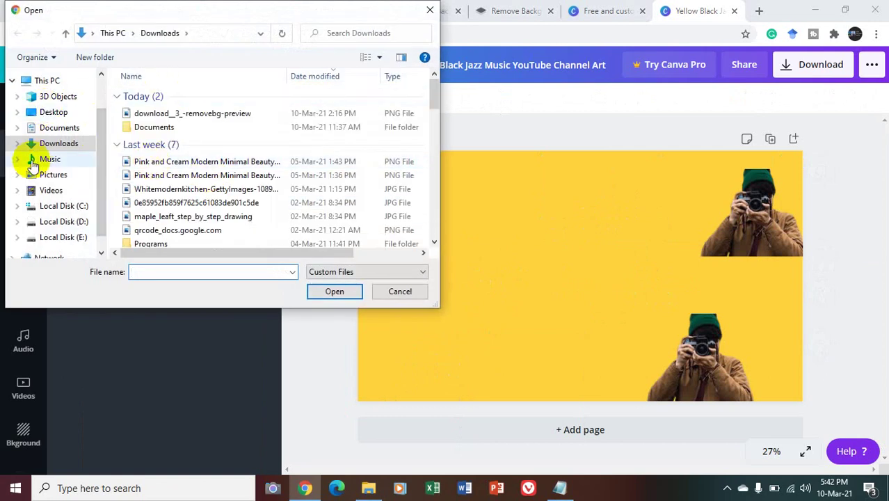
click(55, 117)
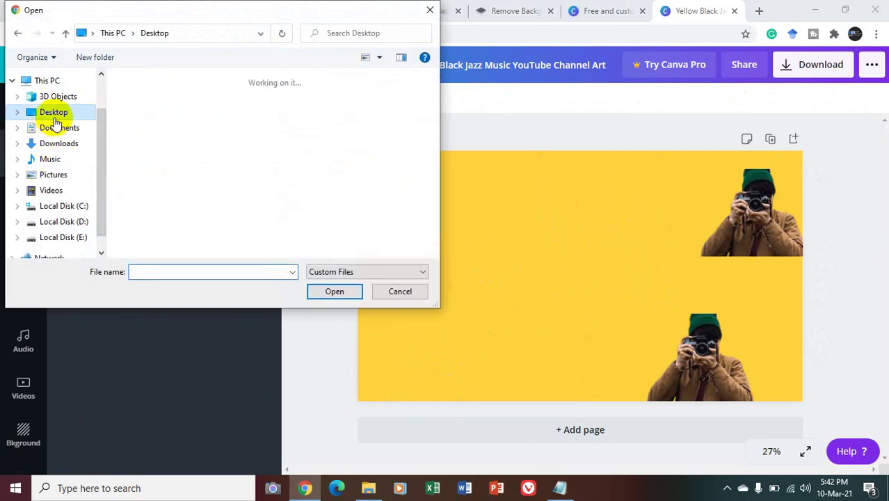
double_click(305, 214)
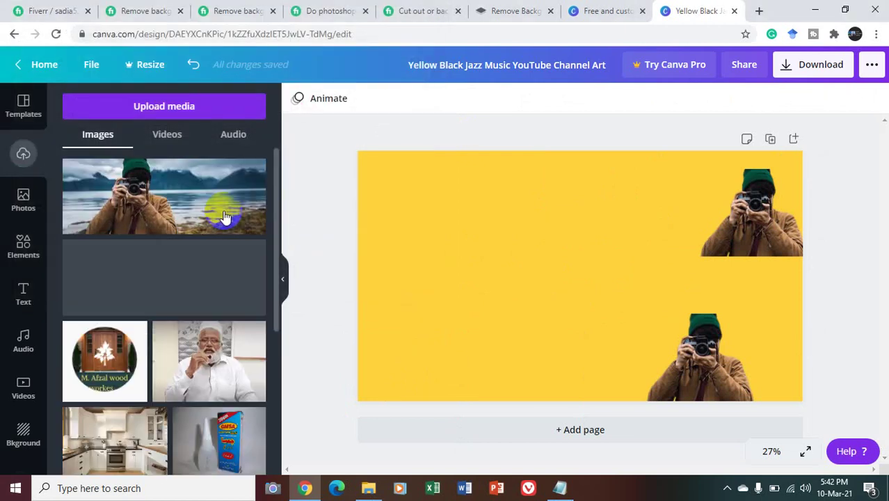
Step: Place the original lake photo at the page's upper left and move the upper-right cutout directly beneath it
click(227, 220)
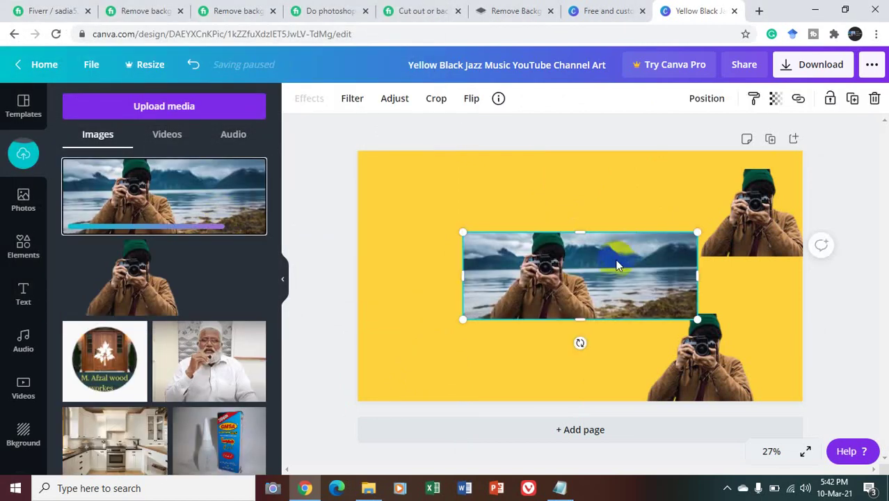
drag(613, 255, 532, 199)
drag(758, 230, 463, 347)
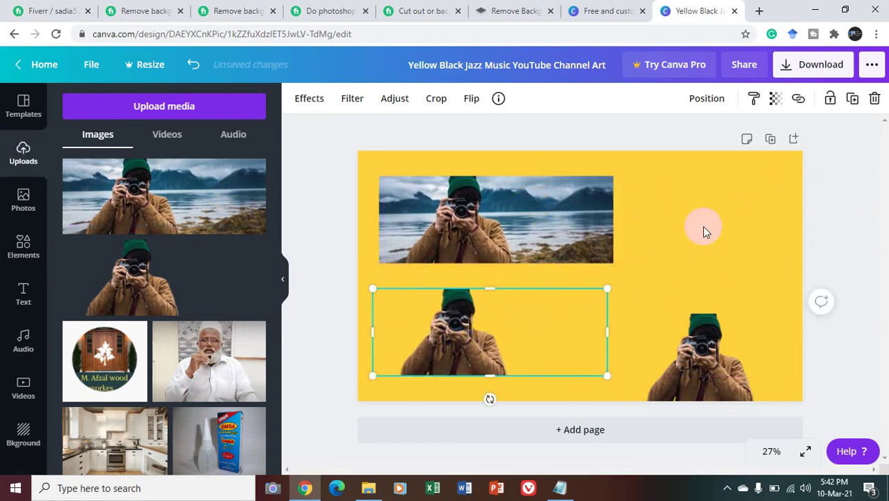
Step: Change the page background colour to white and delete the surplus cutout at the page's lower right
click(735, 231)
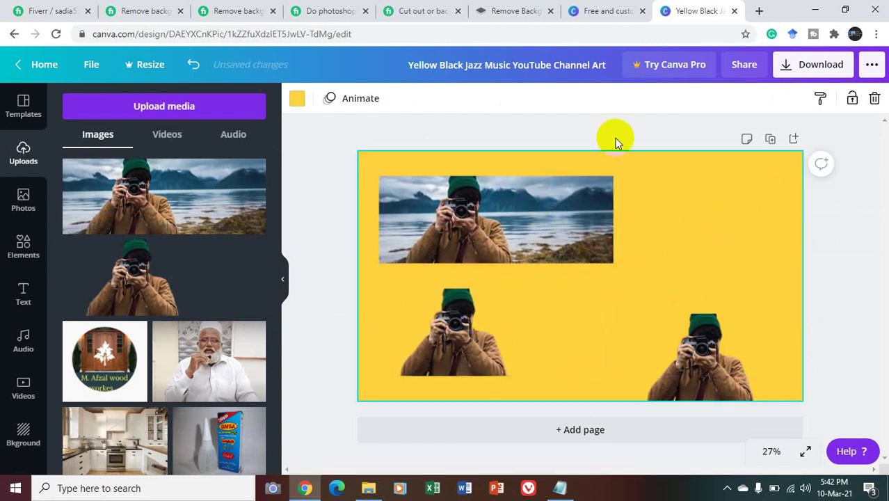
click(297, 98)
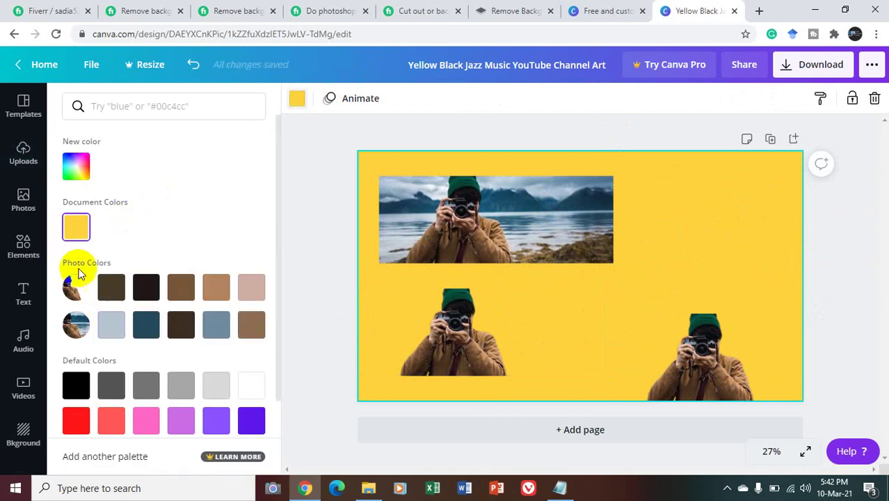
click(250, 384)
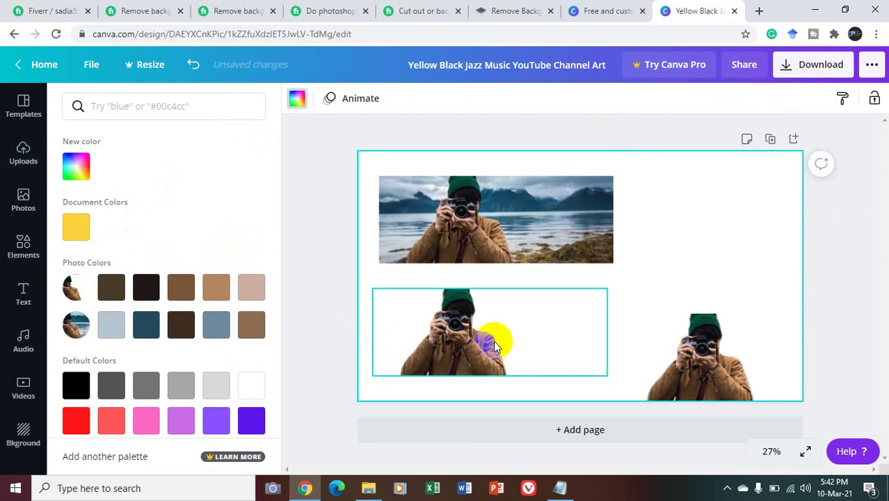
click(712, 325)
key(Delete)
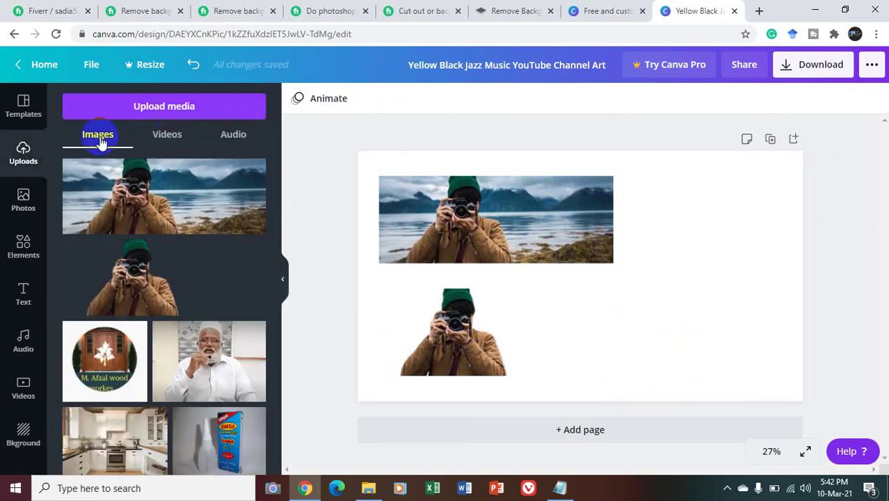
Step: Add the recently used "PLAY" text style to the page
click(28, 293)
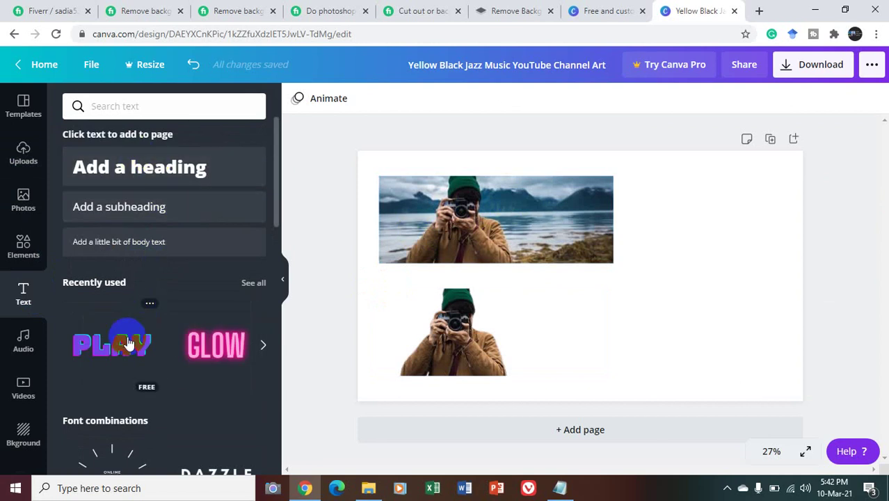
click(127, 343)
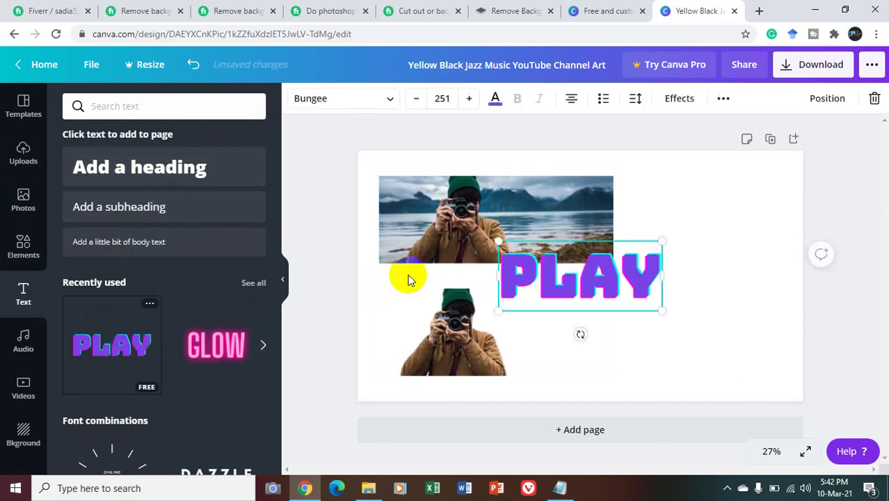
Step: Replace the "PLAY" text with "REMOVE BACKGROUND FROM IMAGE", starting a new line after "REMOVE"
double_click(648, 294)
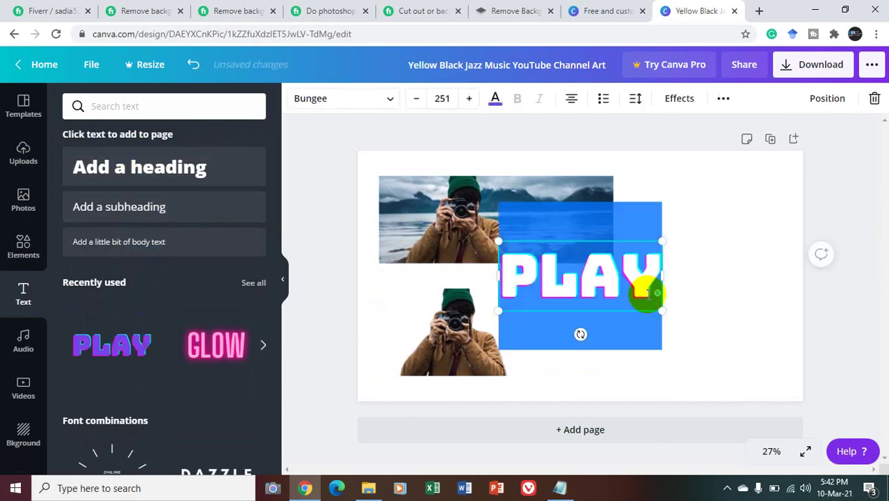
text(REOVE)
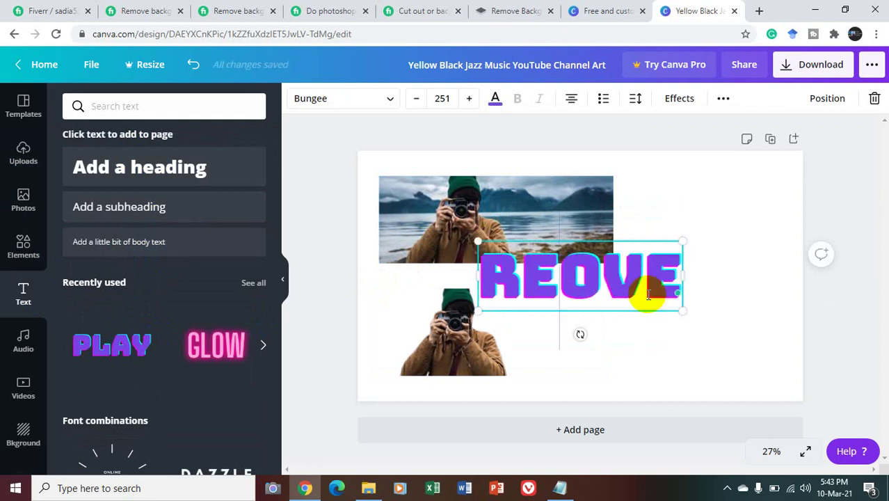
text(M)
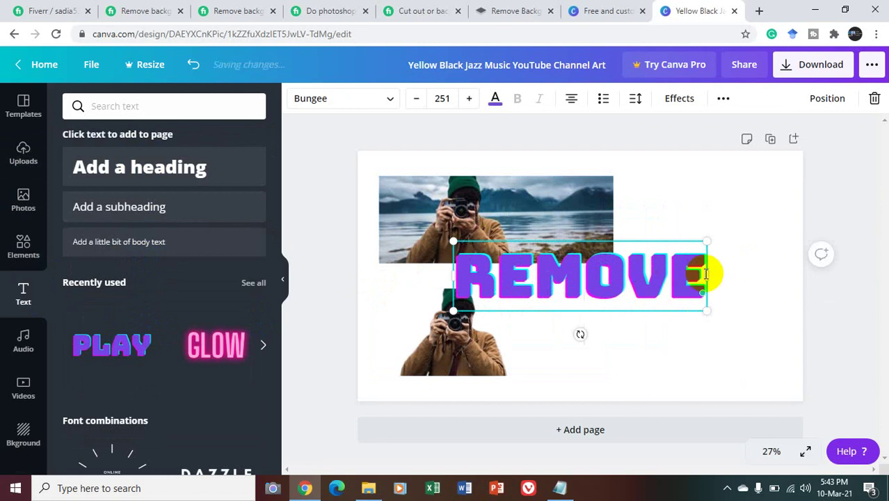
key(Return)
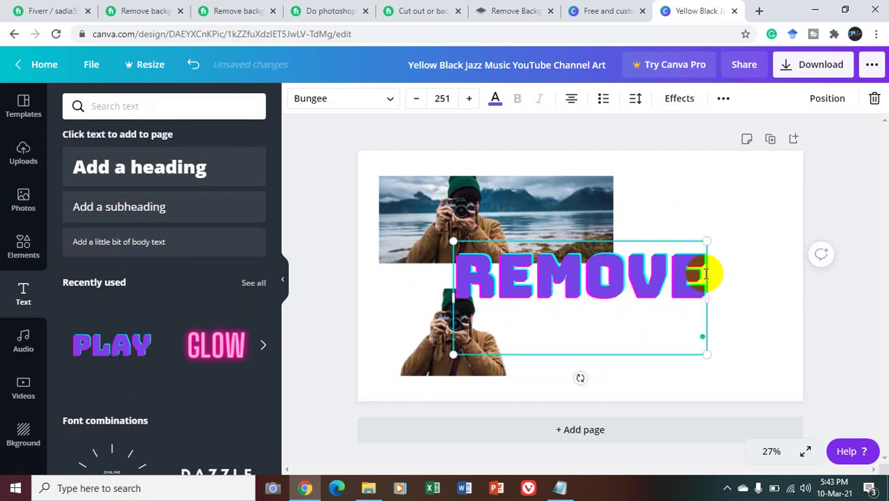
text(BACKGR)
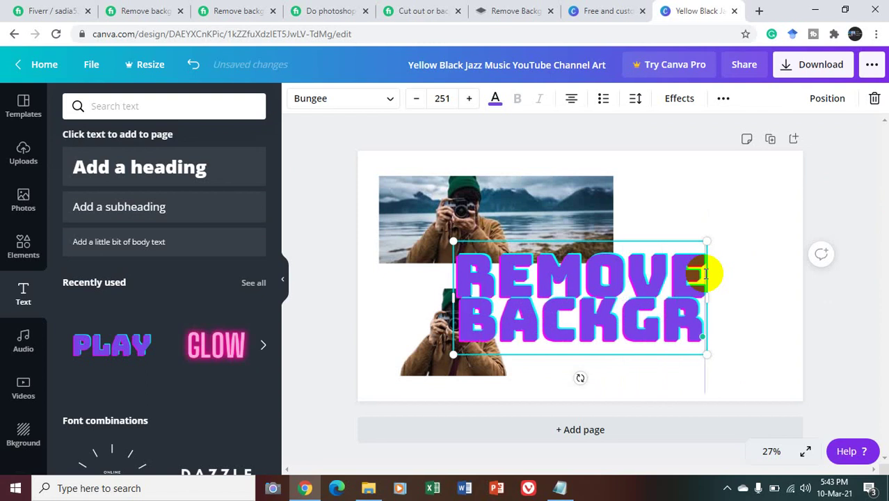
text(OUNG)
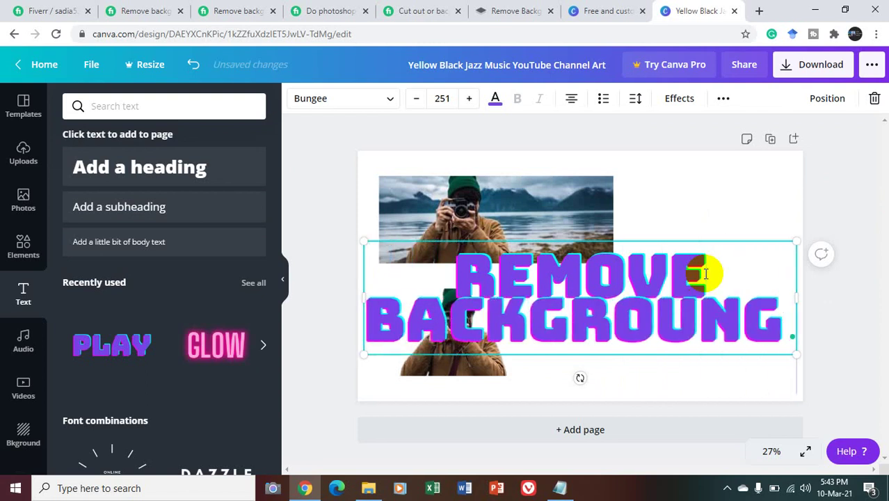
key(BackSpace)
key(BackSpace)
text(D)
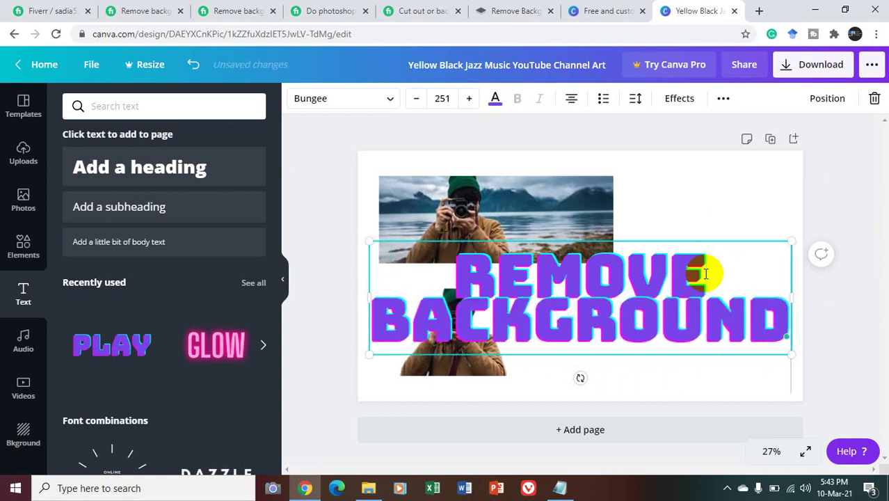
text( FRP)
key(BackSpace)
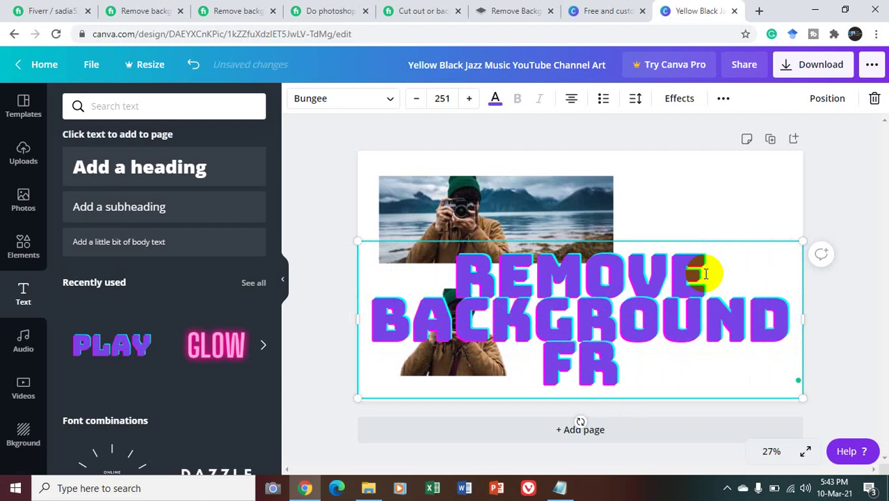
text(OM IMAGE)
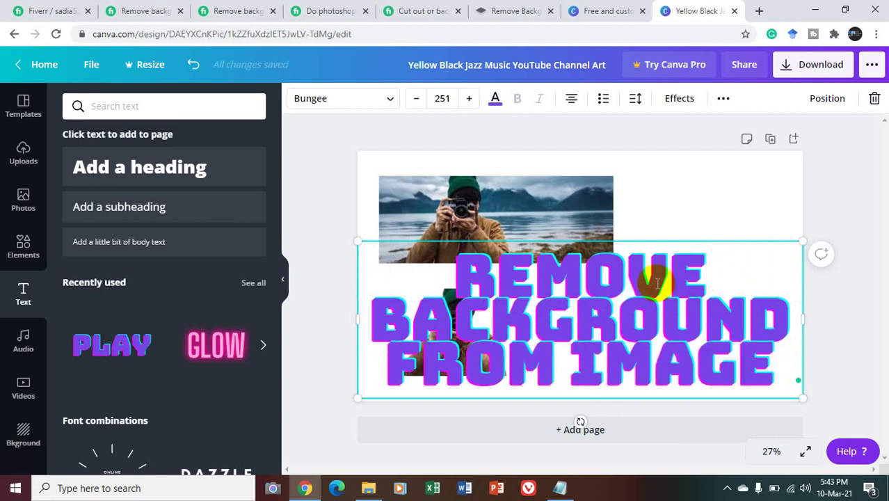
Step: Select all of the "REMOVE BACKGROUND FROM IMAGE" heading text and set its font size to 96
drag(449, 271, 787, 332)
click(794, 358)
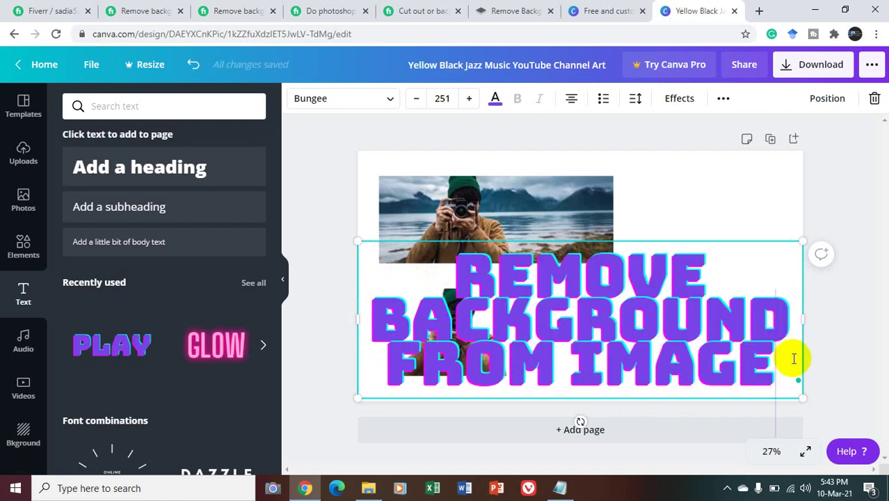
drag(788, 369, 353, 349)
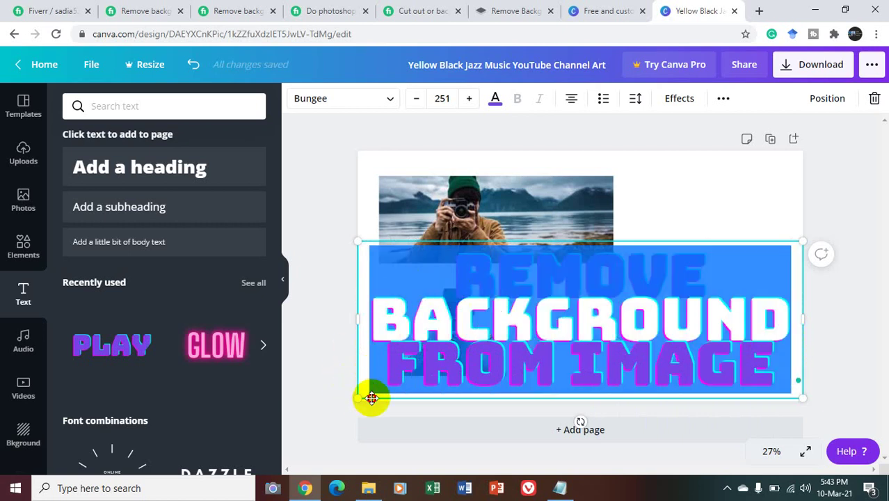
drag(434, 411, 503, 261)
click(500, 256)
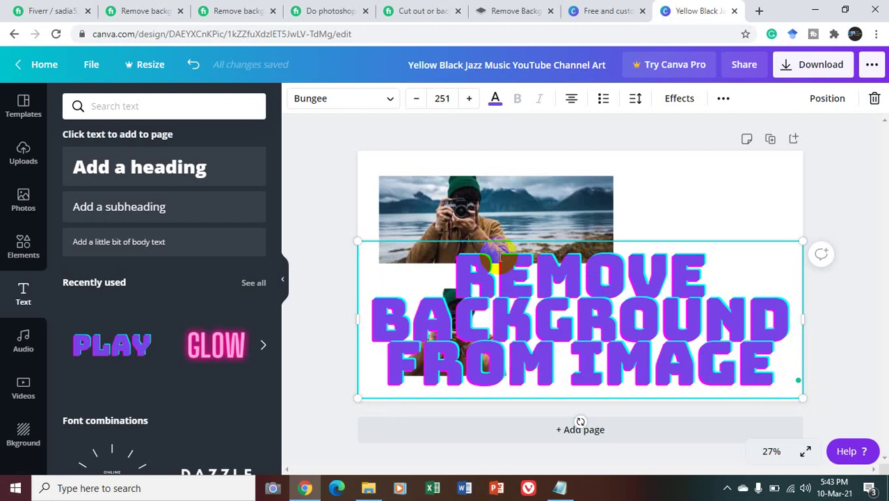
double_click(500, 256)
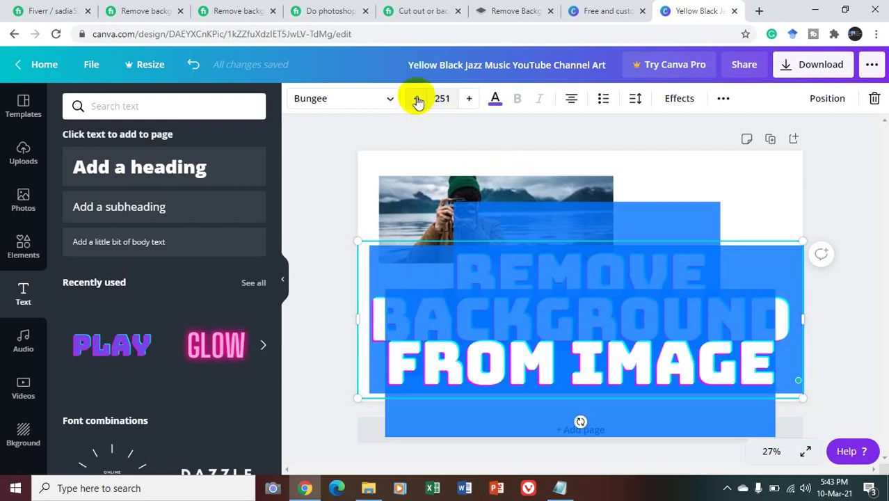
click(444, 99)
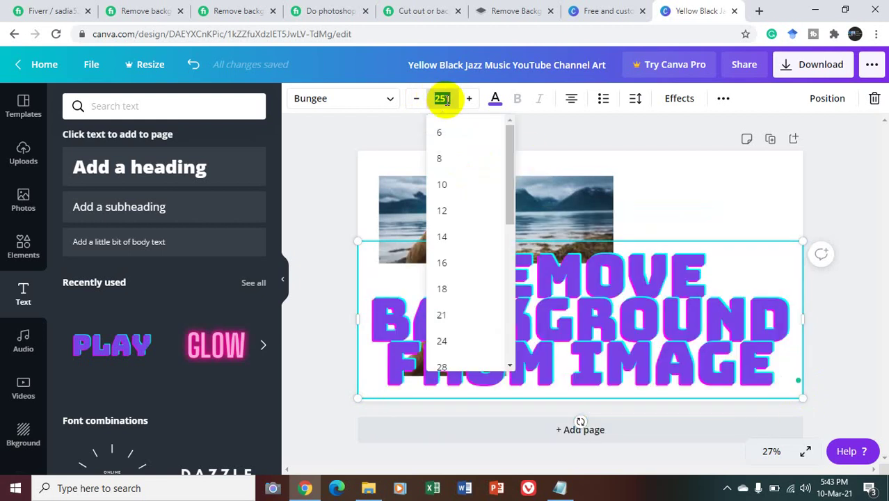
drag(511, 209, 520, 308)
click(442, 357)
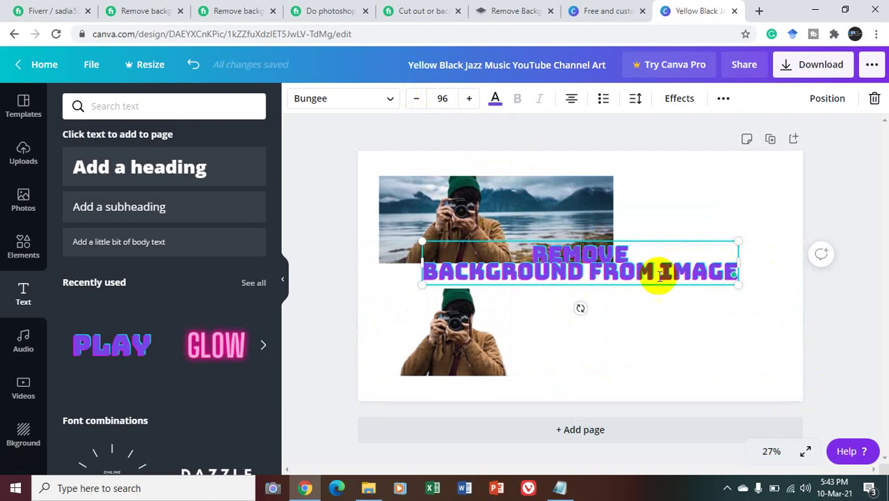
Step: Move the heading to the page's upper right, narrowing its box to three lines, and set the line height to 1.33
drag(596, 290, 731, 247)
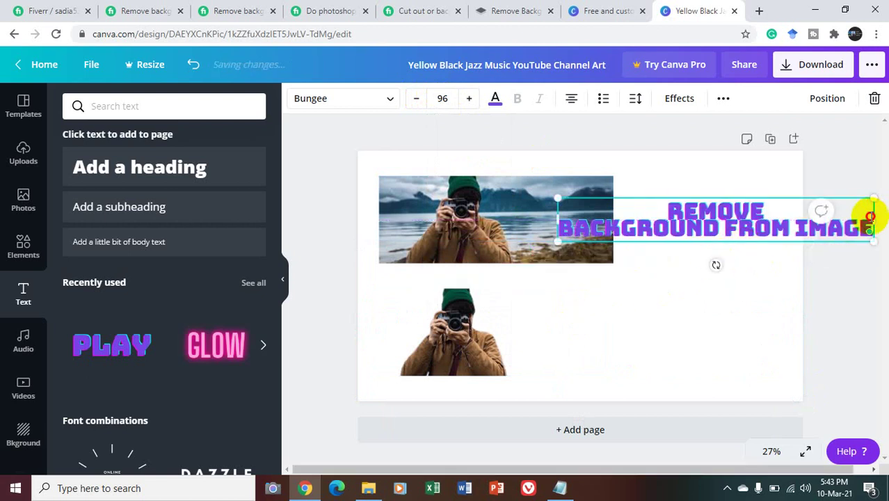
drag(870, 219, 787, 232)
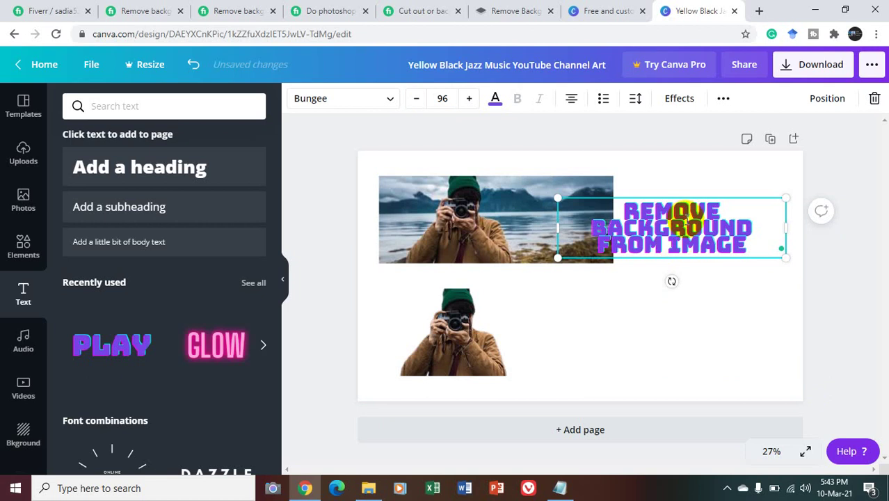
click(636, 98)
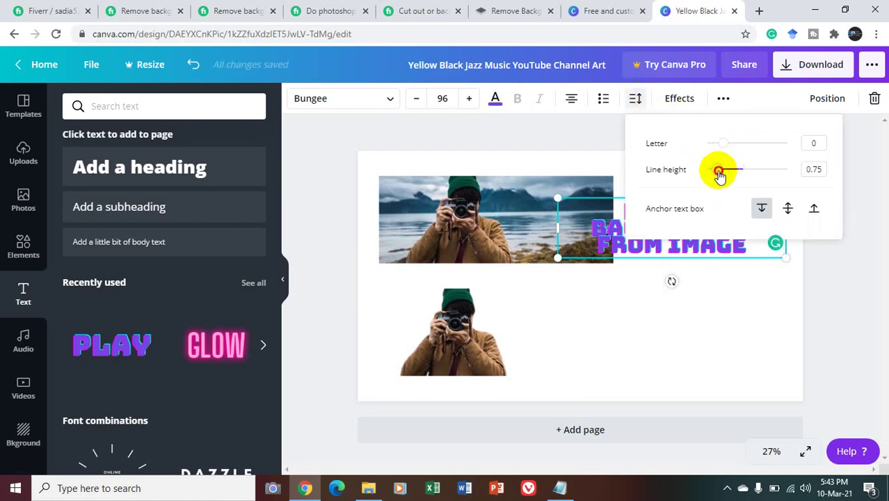
drag(720, 174, 742, 178)
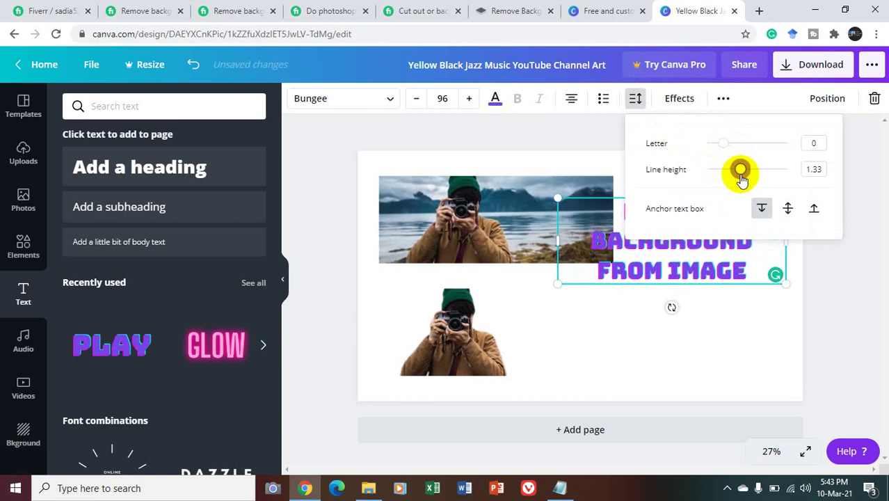
click(712, 282)
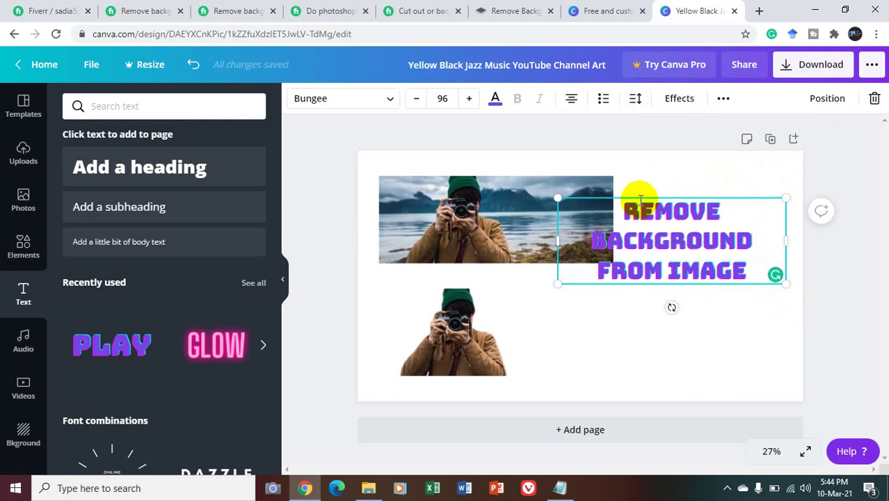
Step: Change the whole heading's font to Archivo Black and position it beside the lake photo at the page's upper right
drag(632, 193, 663, 261)
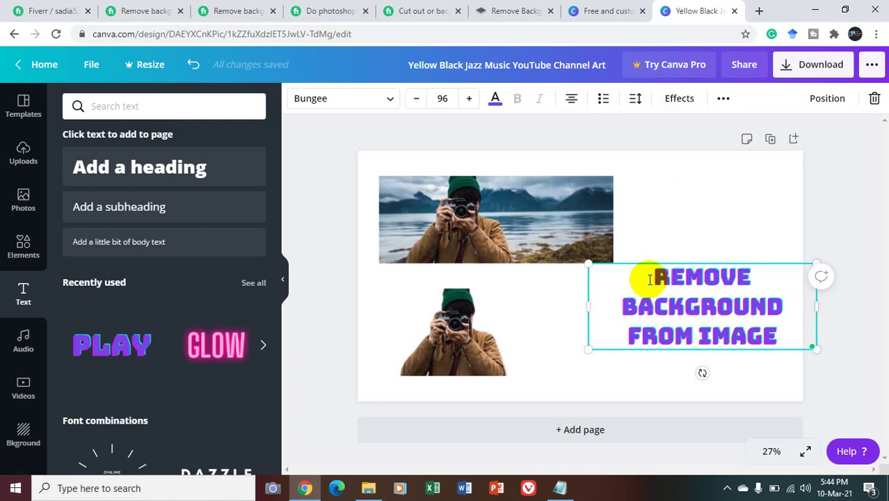
drag(649, 279, 804, 337)
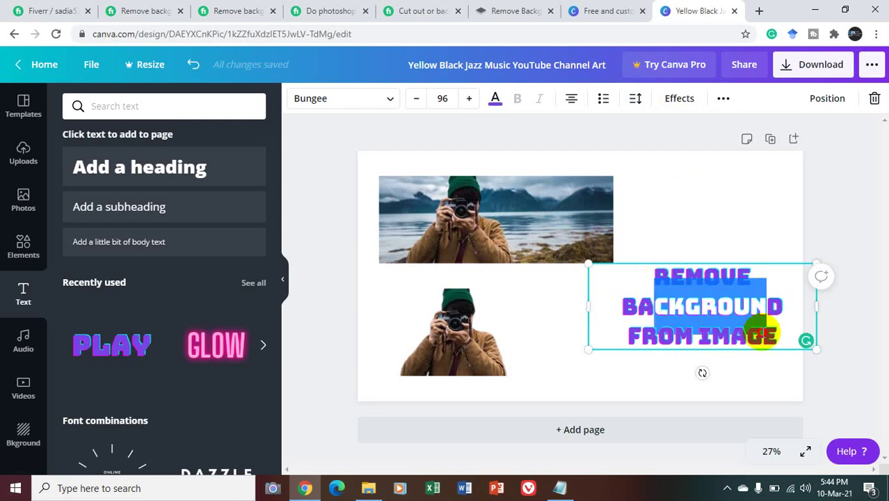
click(638, 278)
key(ctrl+a)
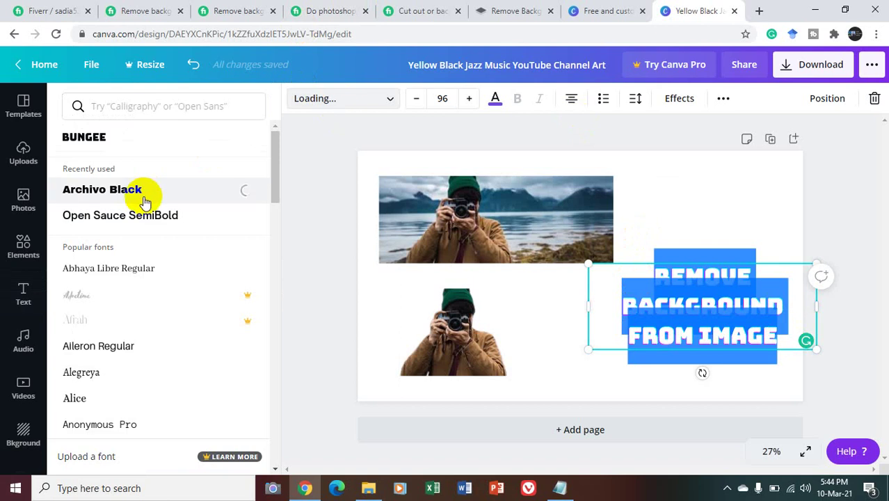
click(670, 178)
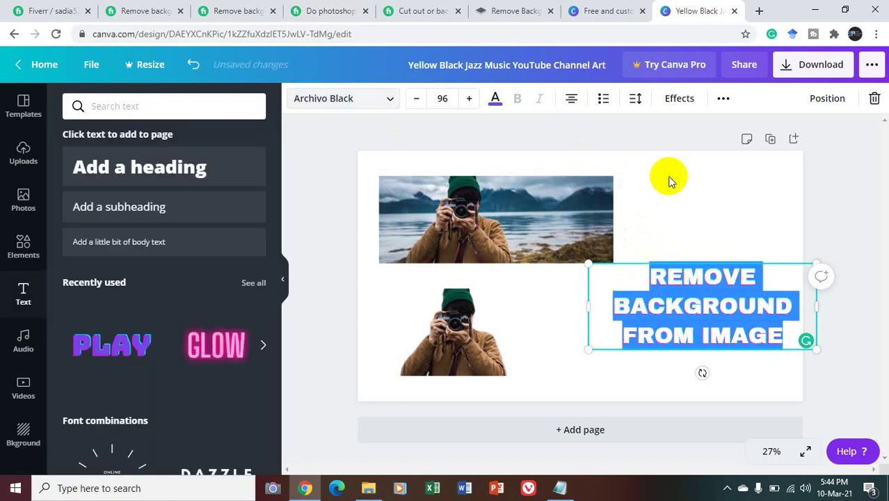
click(833, 185)
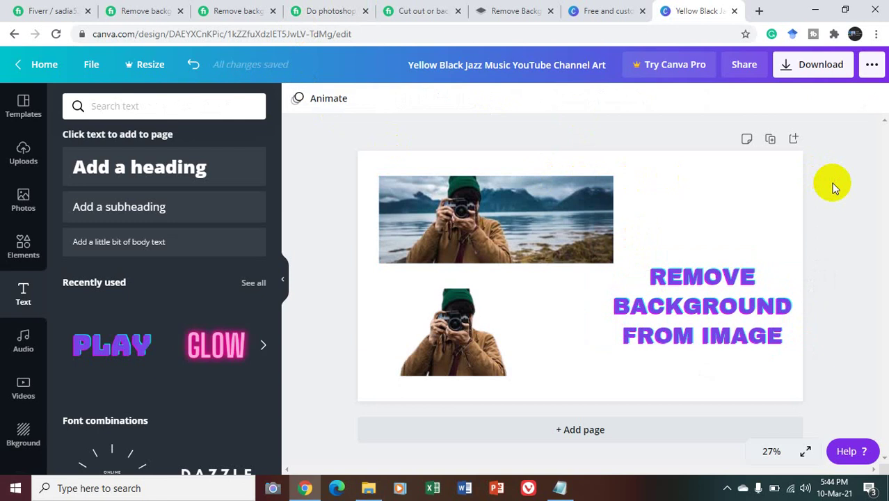
click(665, 313)
drag(665, 313, 673, 240)
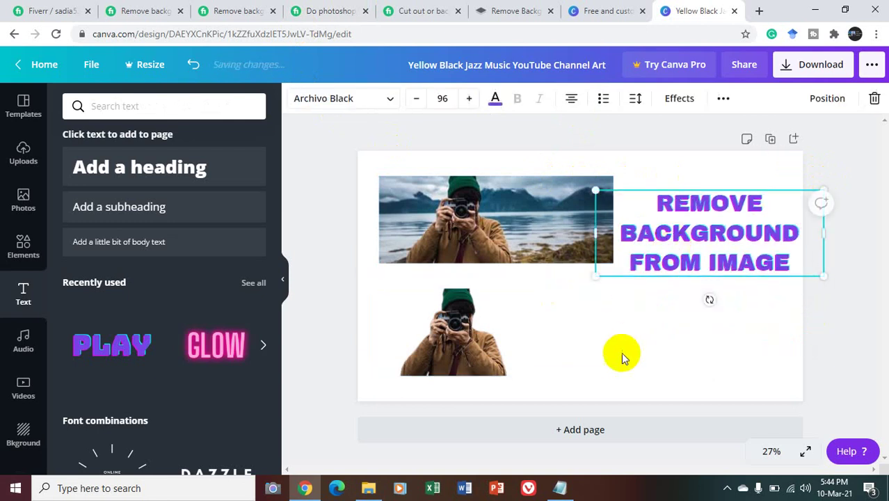
Step: Try the "GLOW" and "Thank you!" text styles on the page, deleting each one again
click(621, 352)
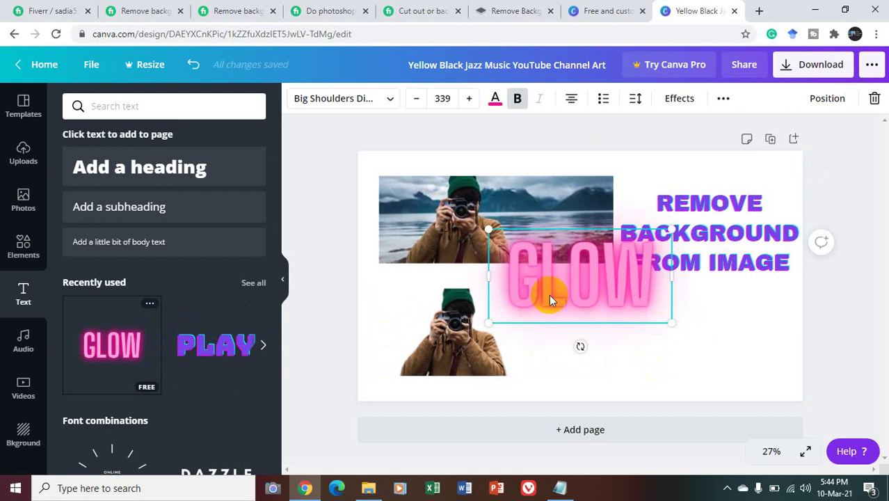
key(Delete)
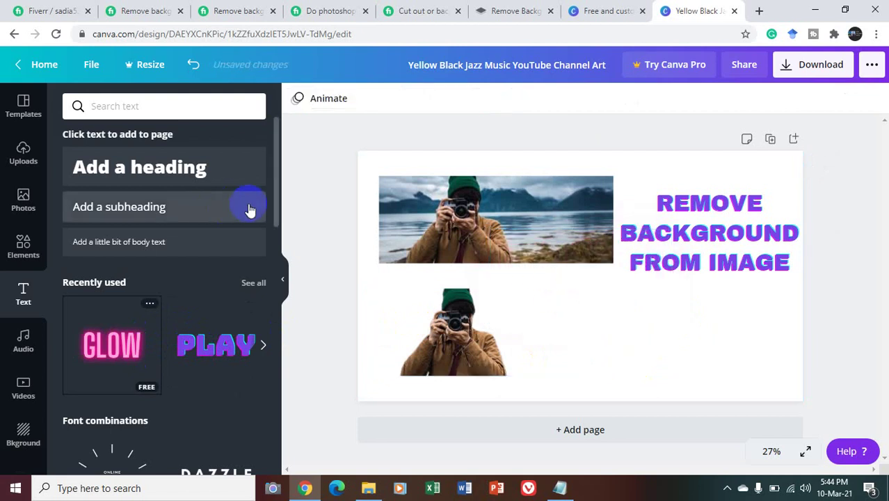
drag(284, 213, 272, 399)
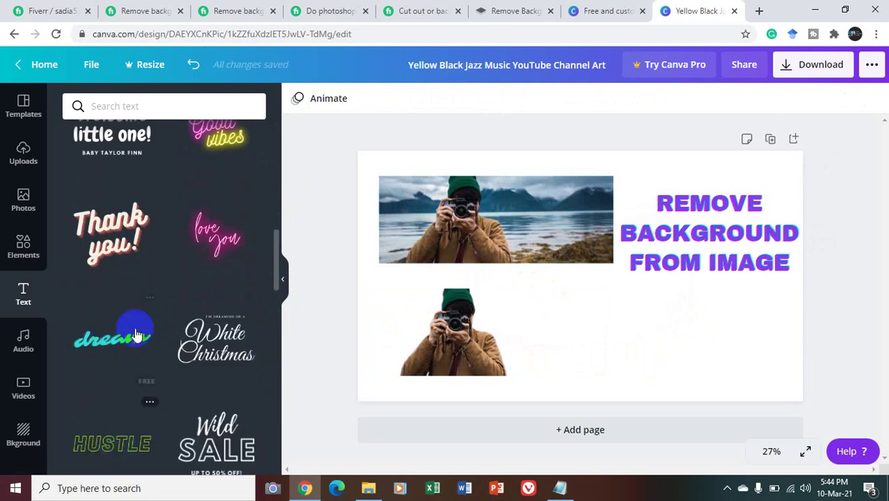
click(113, 227)
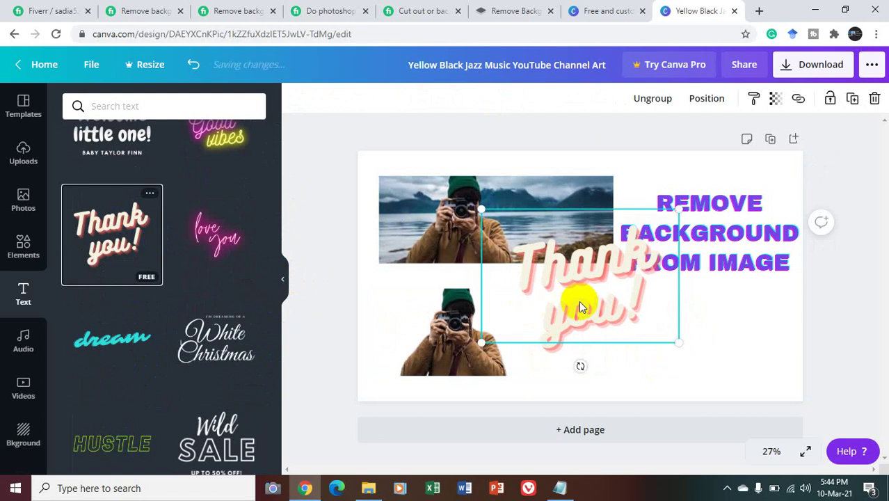
click(588, 300)
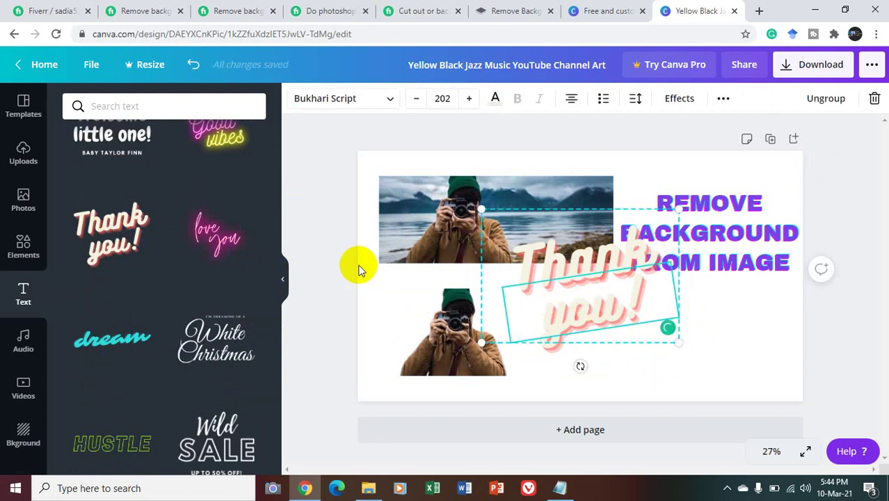
key(BackSpace)
key(BackSpace)
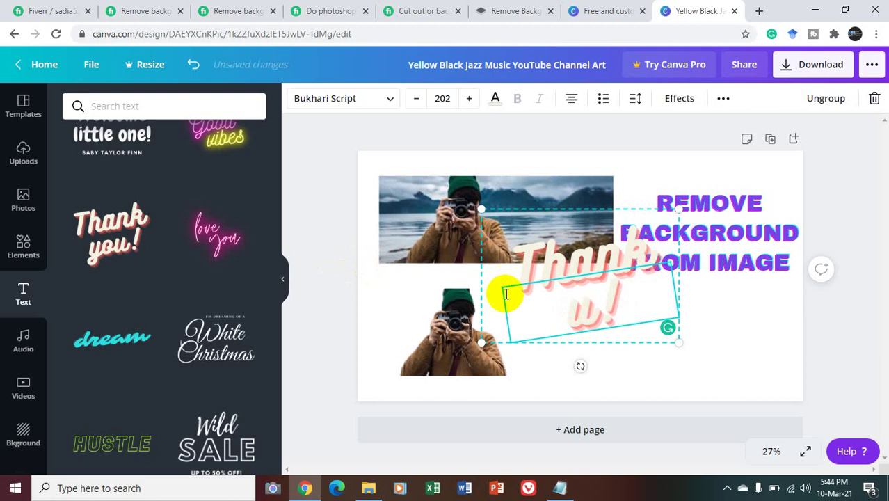
click(710, 369)
click(650, 328)
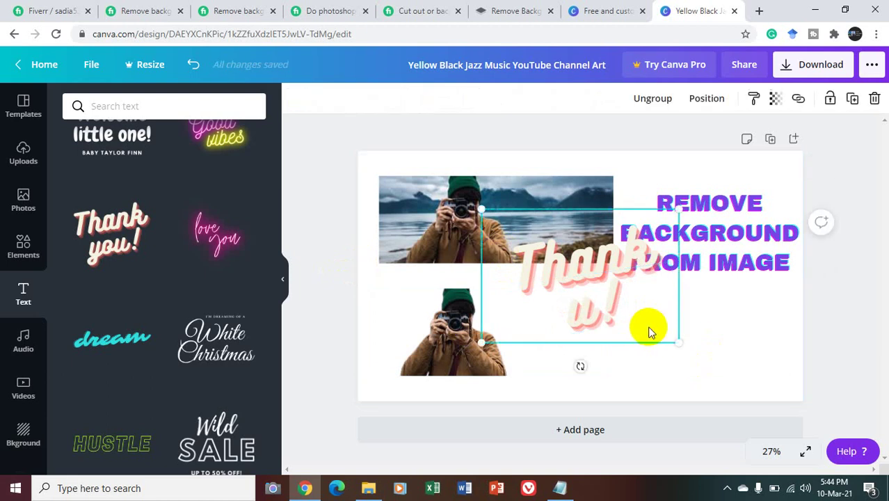
key(Delete)
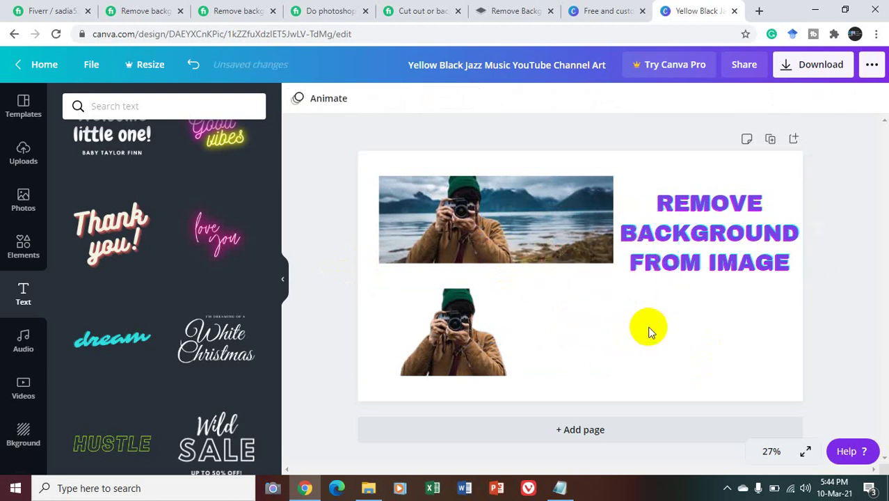
Step: Append "IN JUST ONE HOUR" to the end of the heading, starting a new line before "IN"
click(728, 259)
double_click(768, 267)
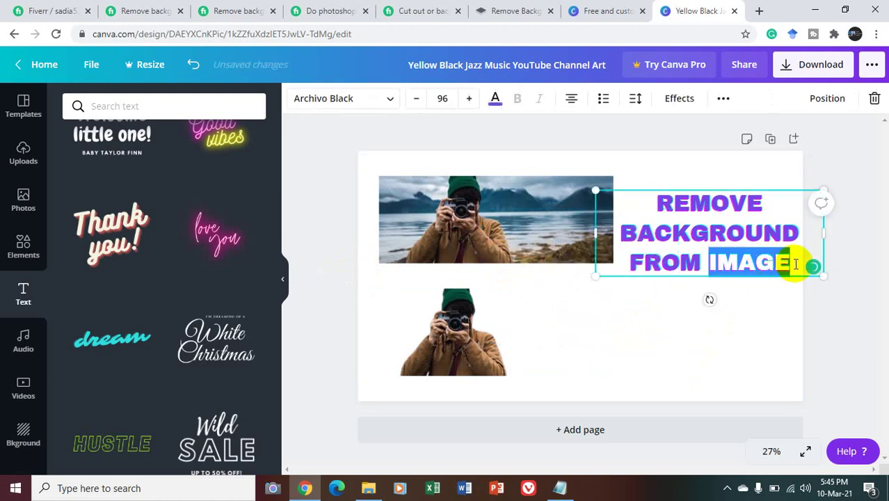
click(796, 265)
text(IN)
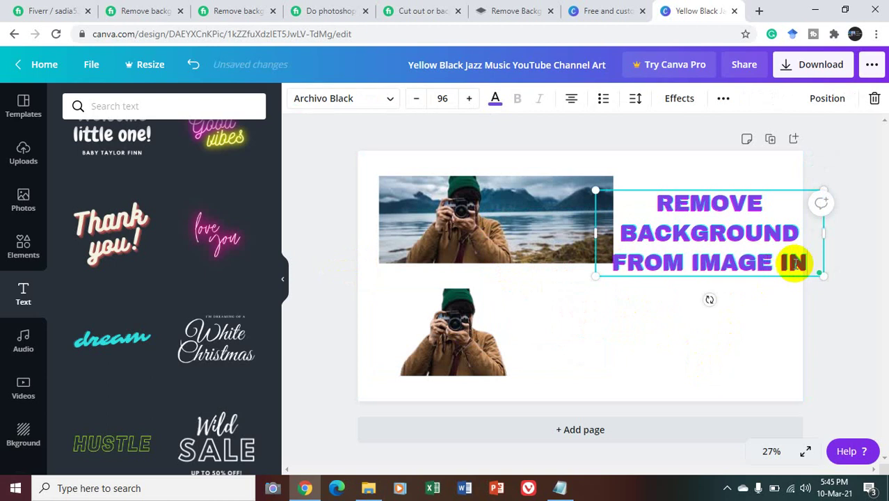
text( JU)
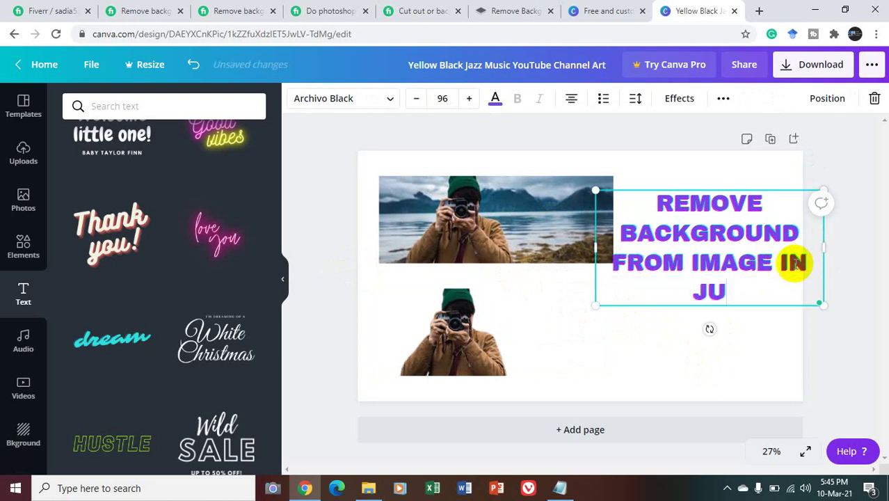
text(ST O)
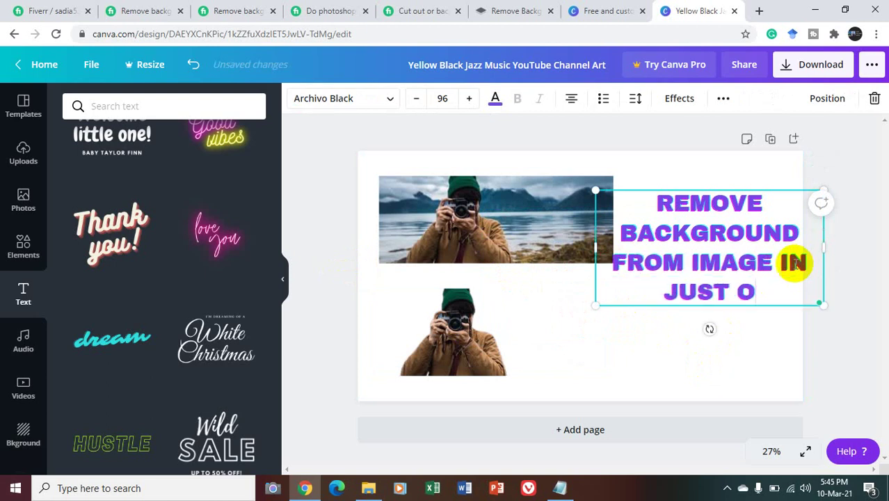
text(NE HOUR)
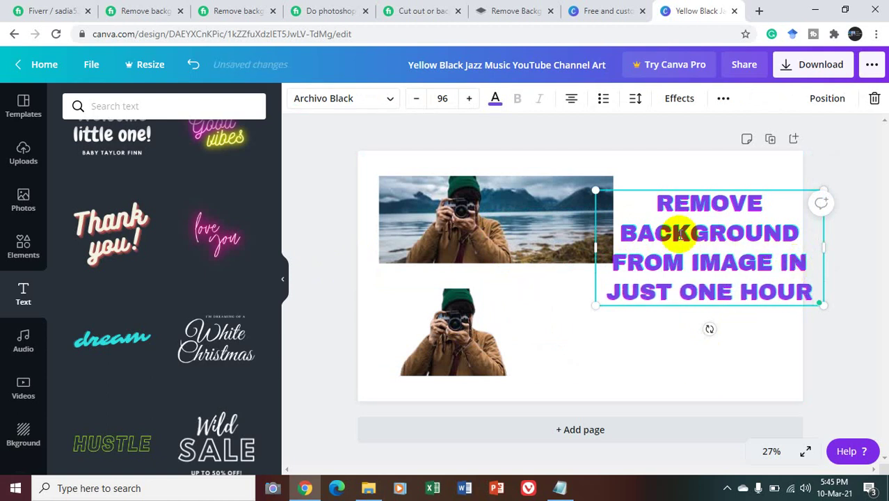
click(780, 262)
key(Return)
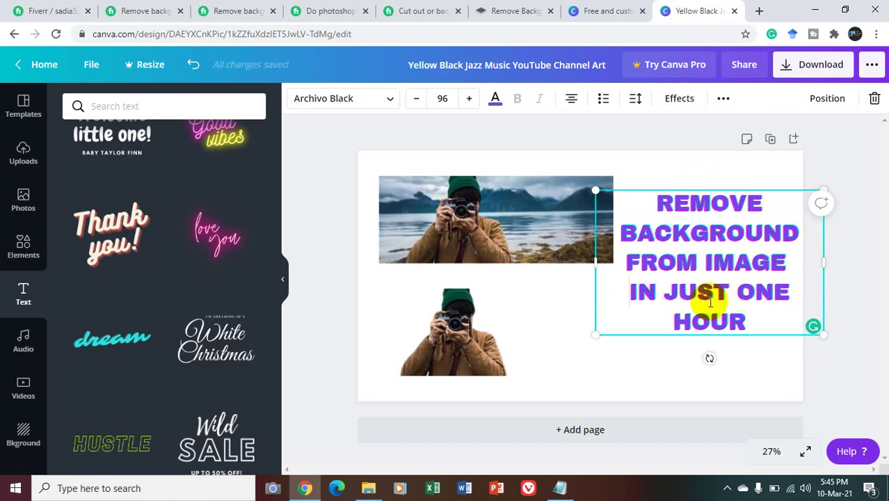
Step: Recolor the heading's words "JUST ONE HOUR" with the dark brown taken from the cutout photo's colors
drag(668, 285, 762, 332)
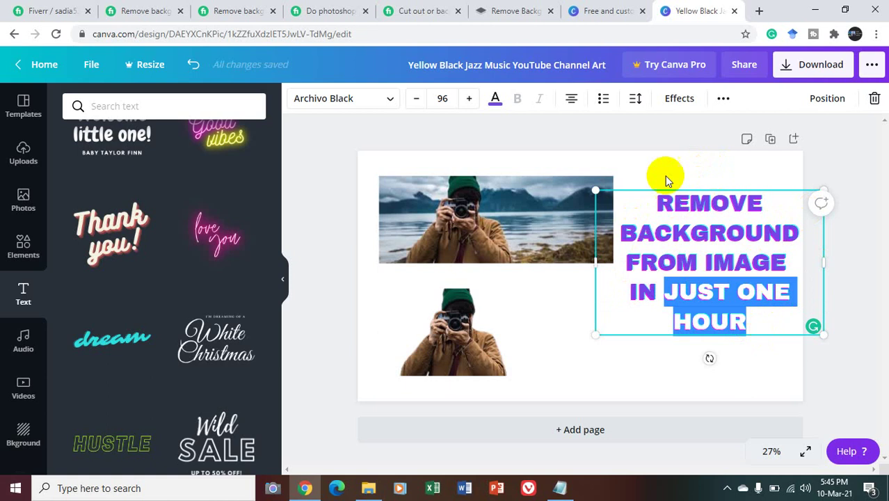
click(494, 100)
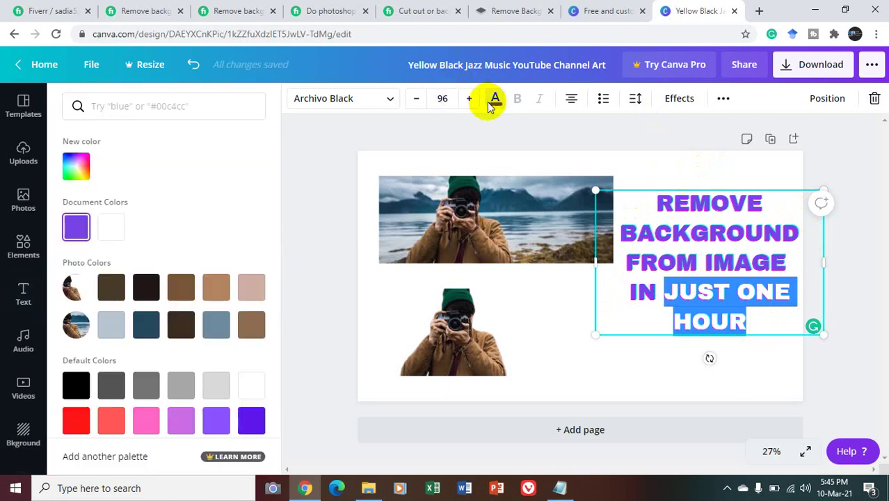
click(112, 287)
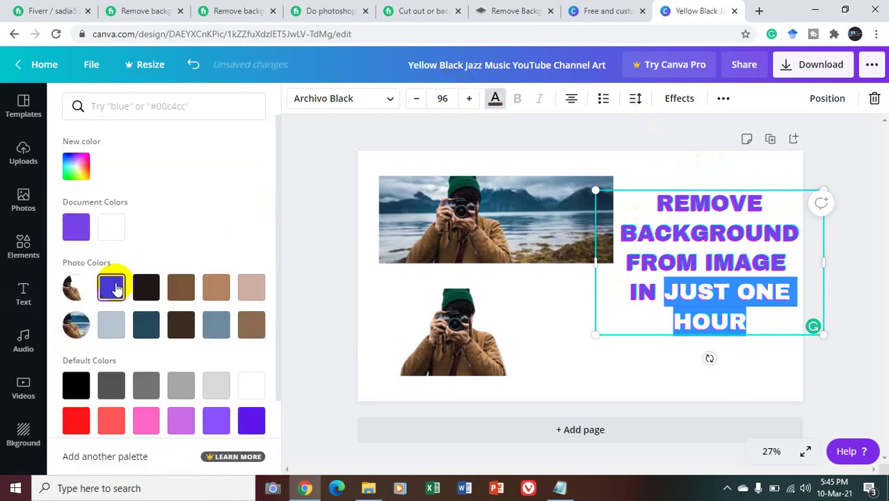
key(Escape)
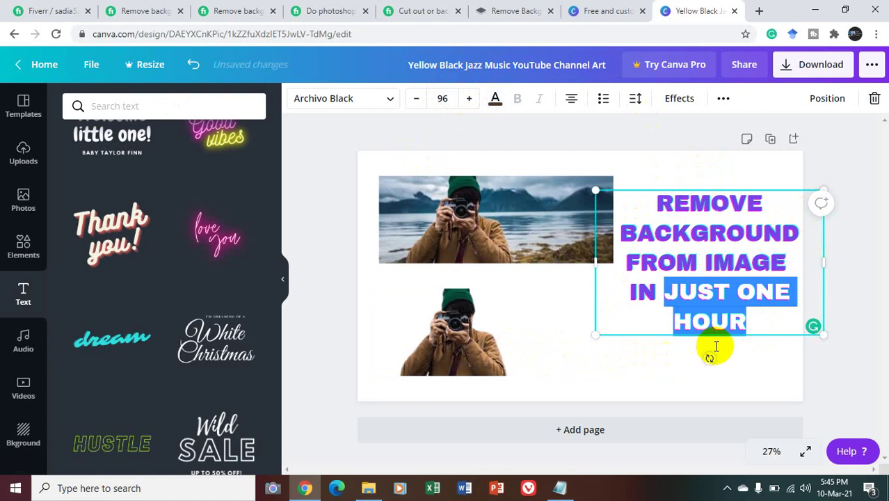
click(854, 327)
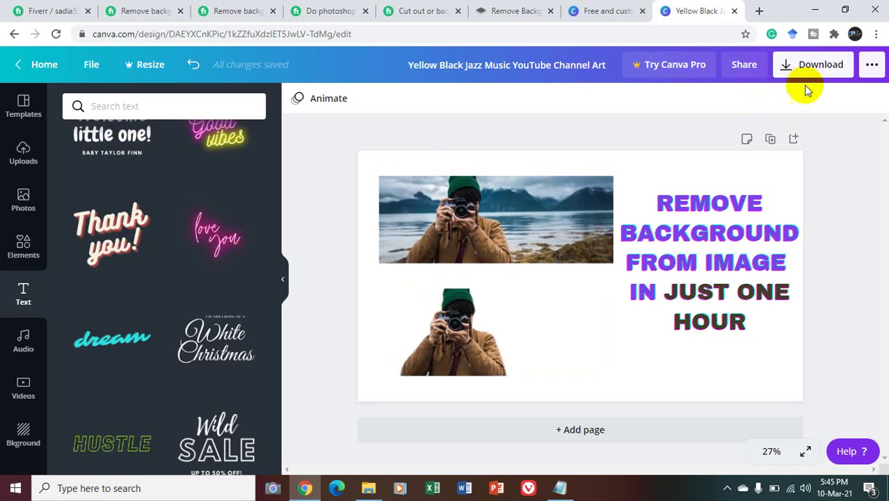
Step: Download the finished design as a JPG image
click(819, 66)
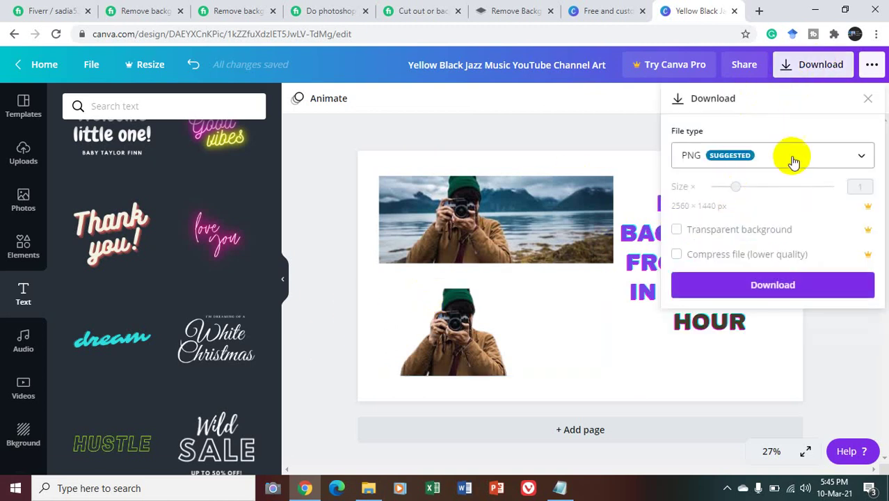
click(794, 158)
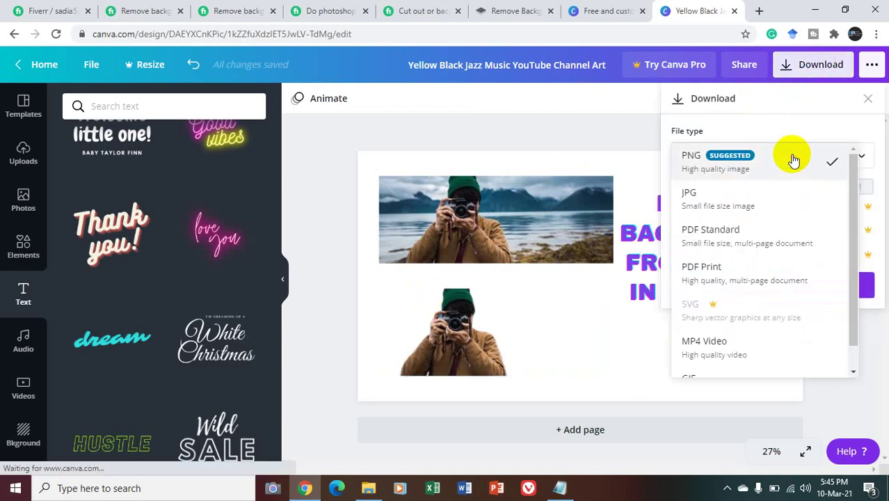
click(794, 158)
click(787, 159)
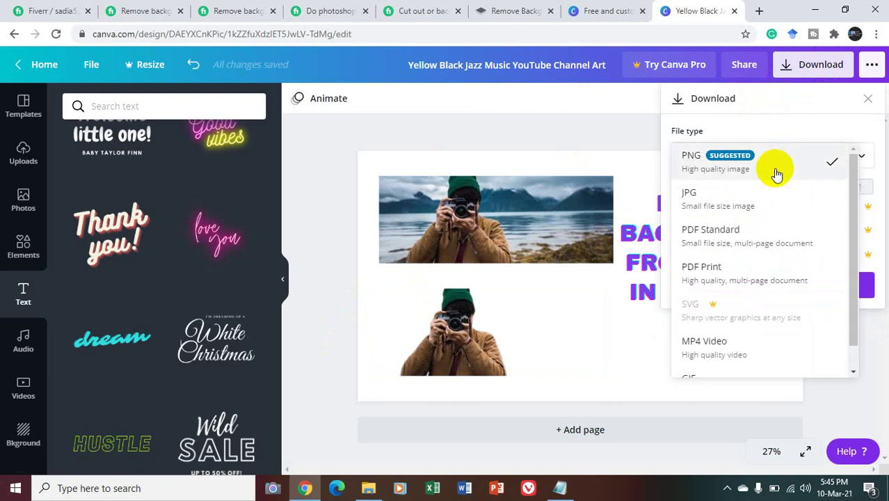
click(754, 209)
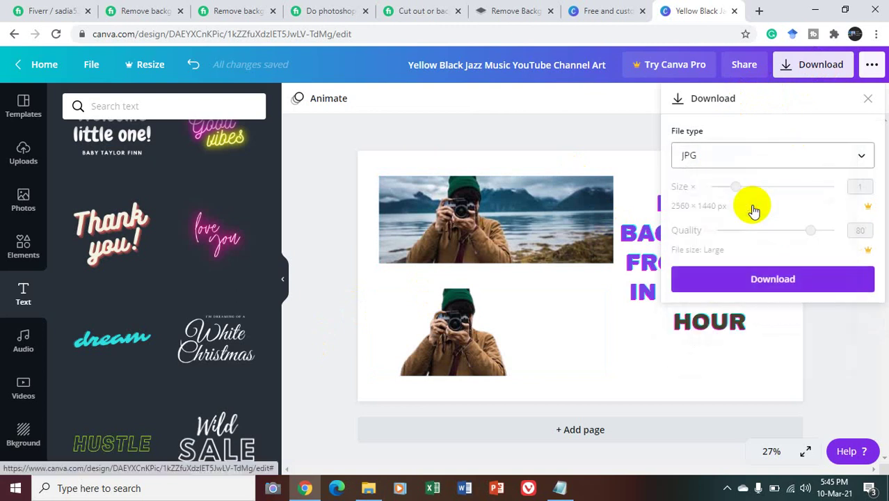
click(771, 279)
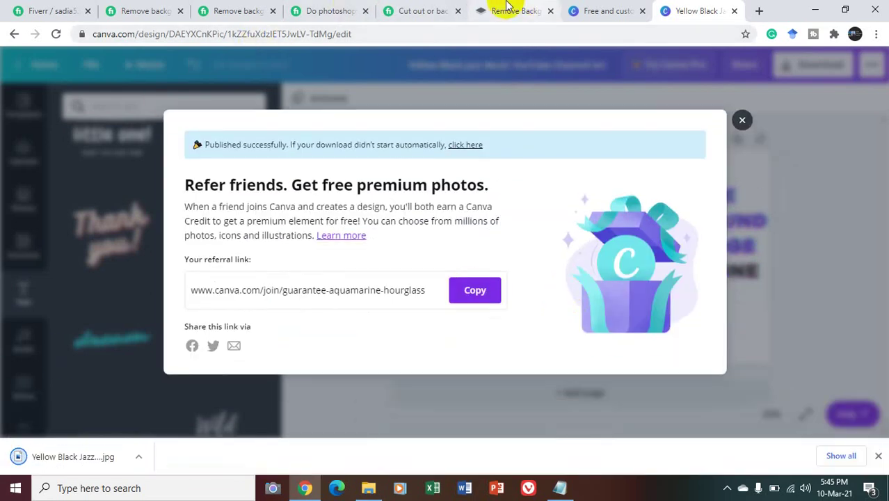
Step: Return to the Fiverr gig gallery and upload the downloaded Yellow Black Jazz Music JPG as the first gig photo
click(59, 9)
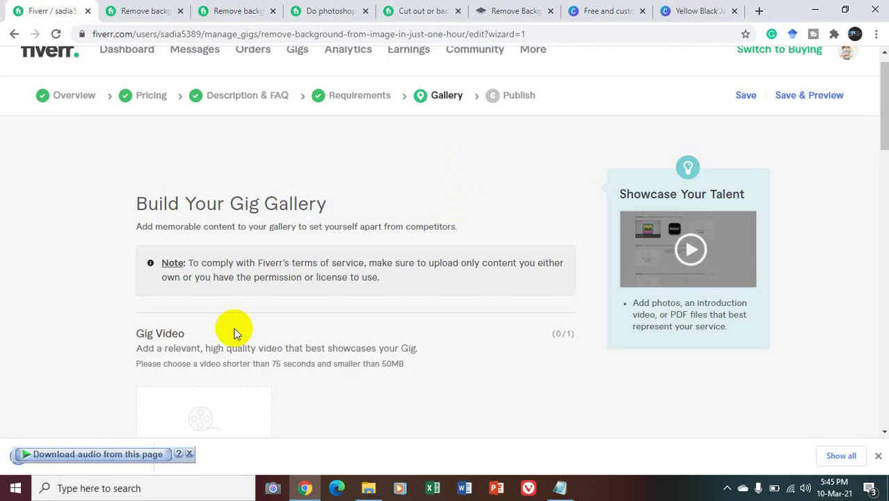
drag(884, 119, 884, 190)
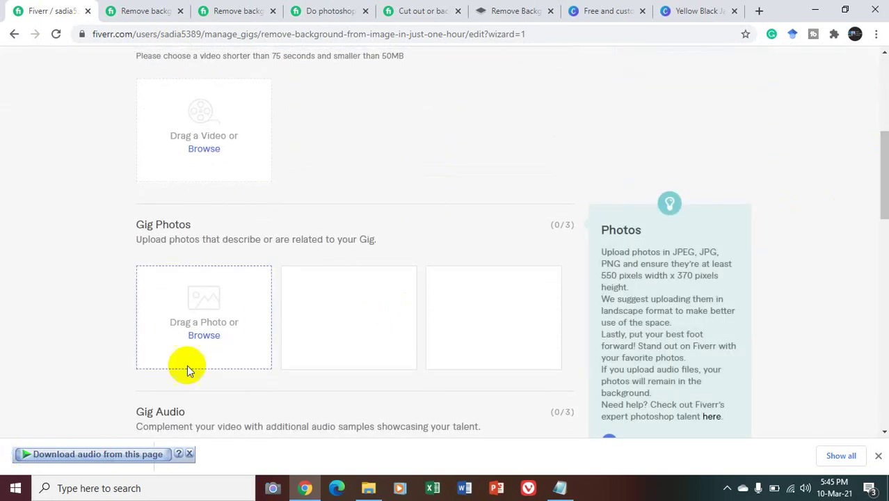
click(203, 336)
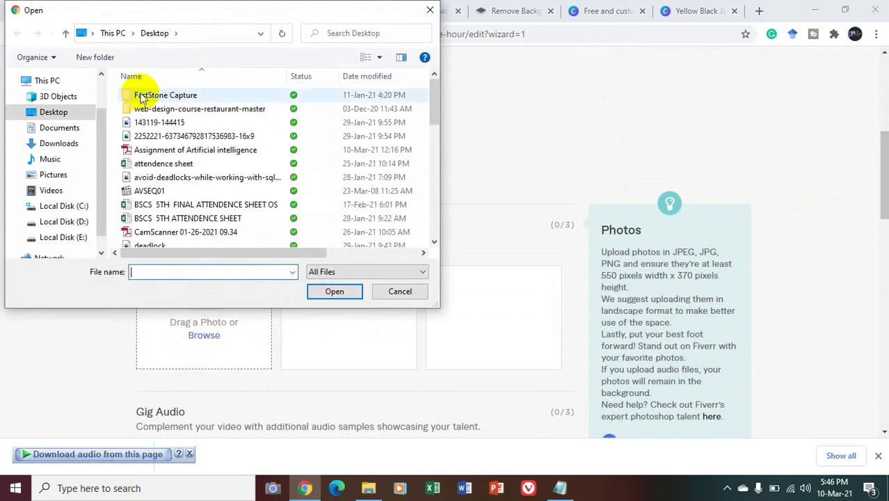
click(77, 143)
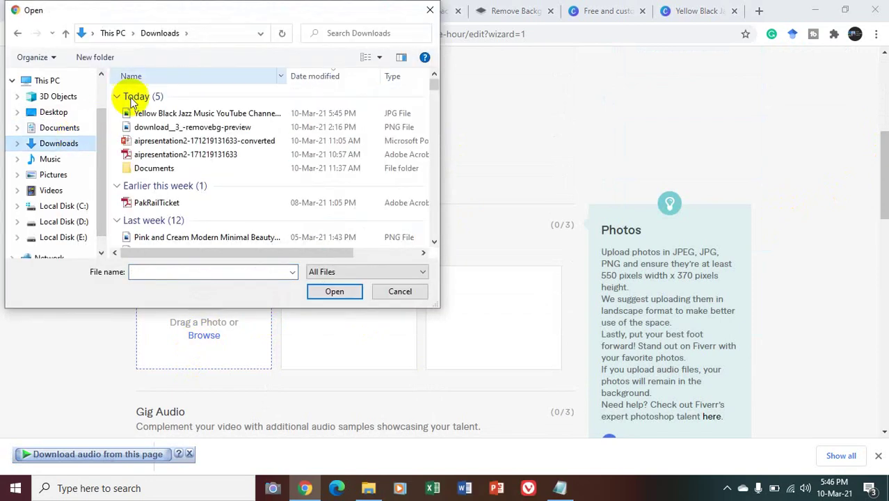
double_click(190, 114)
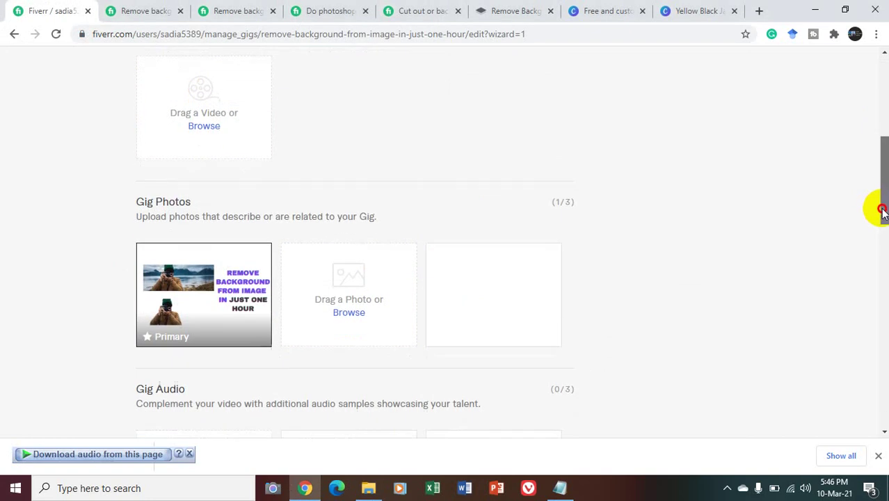
Step: Accept the declaration that the gallery materials are self-created, and save the gallery to continue to publishing
drag(881, 208, 883, 327)
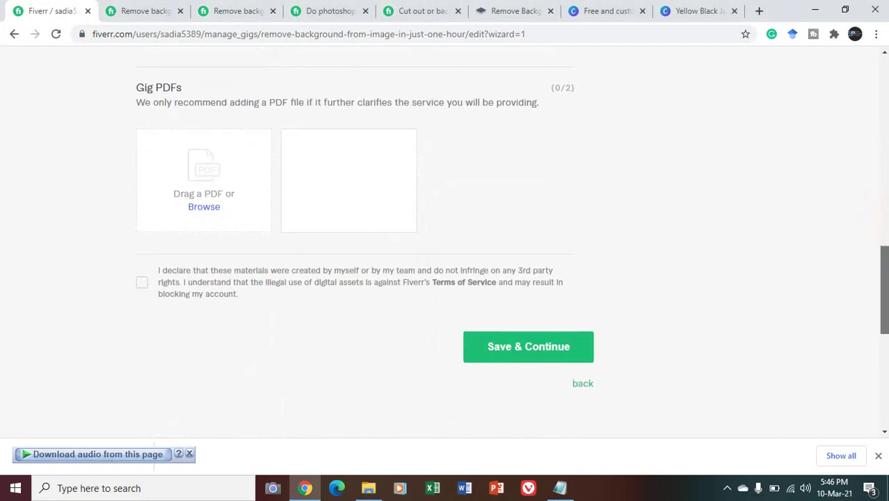
click(549, 353)
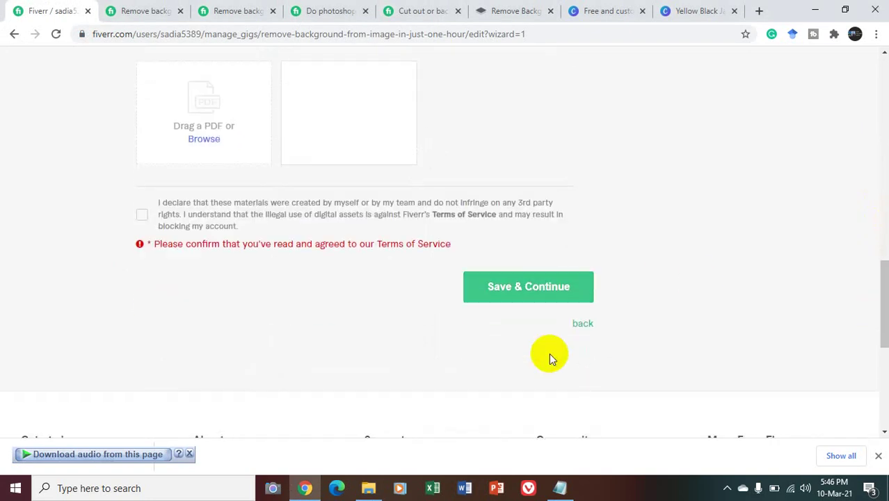
click(143, 212)
click(480, 275)
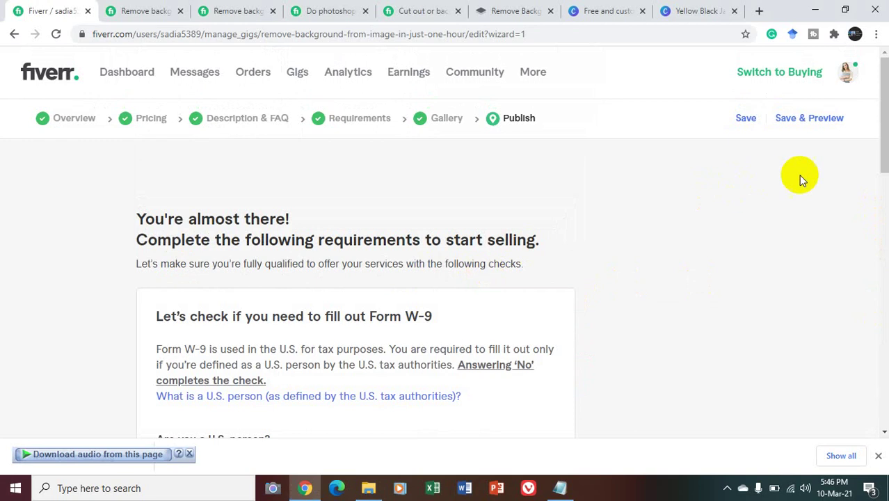
Step: Answer No to being a U.S. person in the Form W-9 check, save the answer and close the confirmation
drag(883, 156, 883, 232)
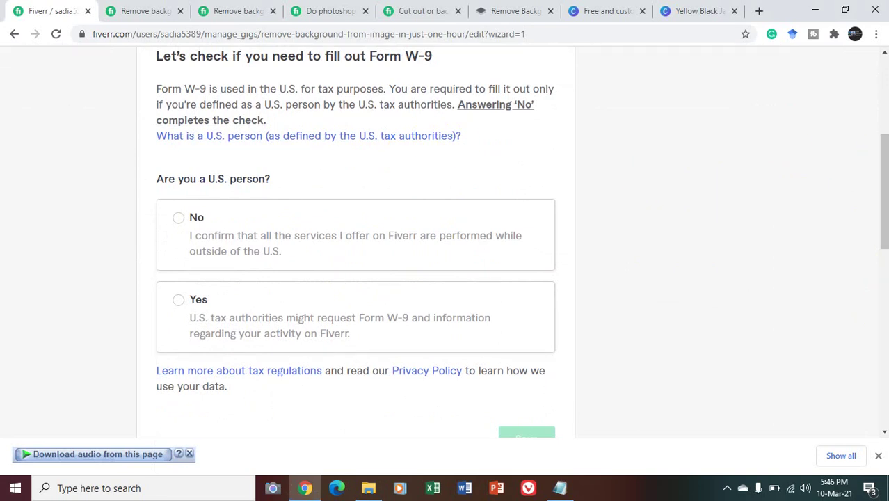
drag(883, 188, 884, 171)
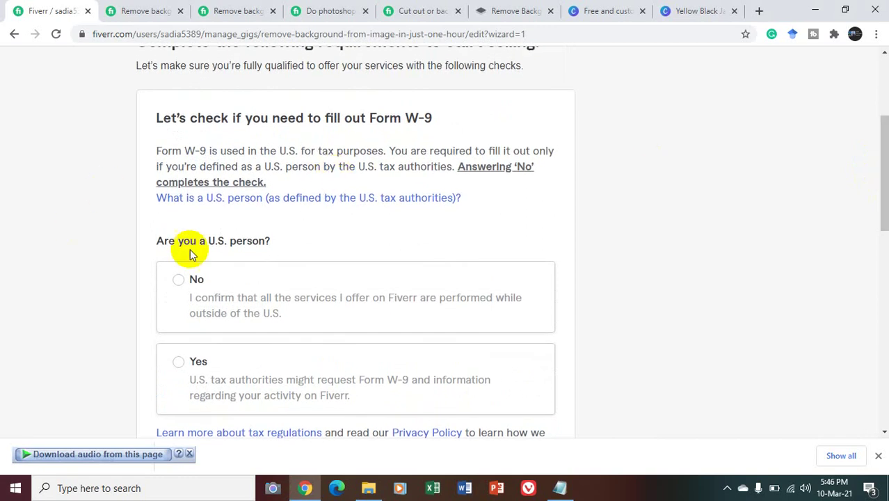
click(174, 284)
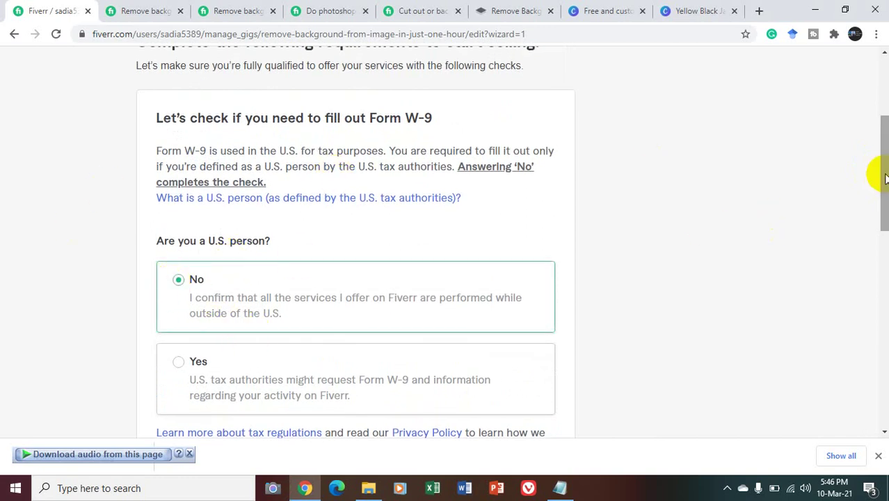
drag(884, 178, 877, 243)
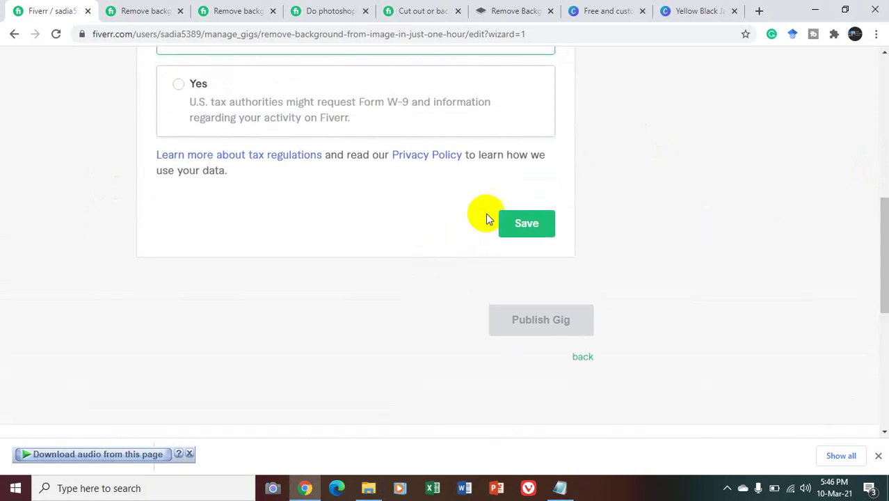
click(505, 227)
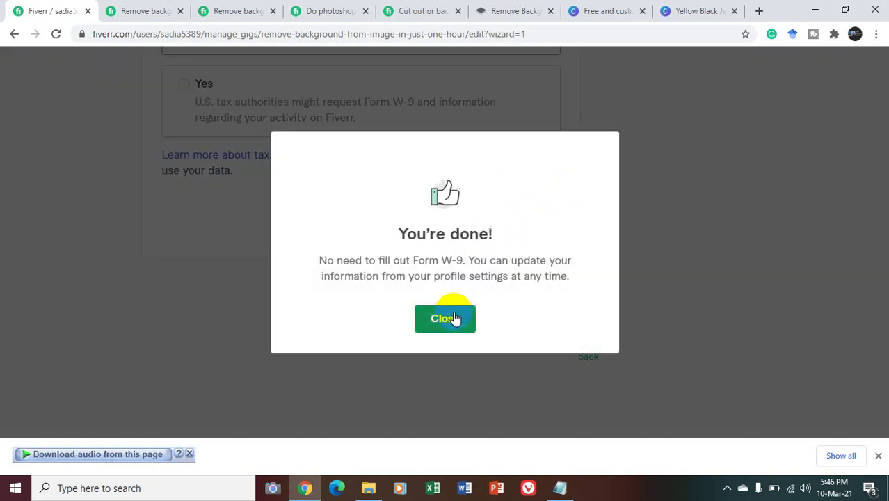
click(456, 317)
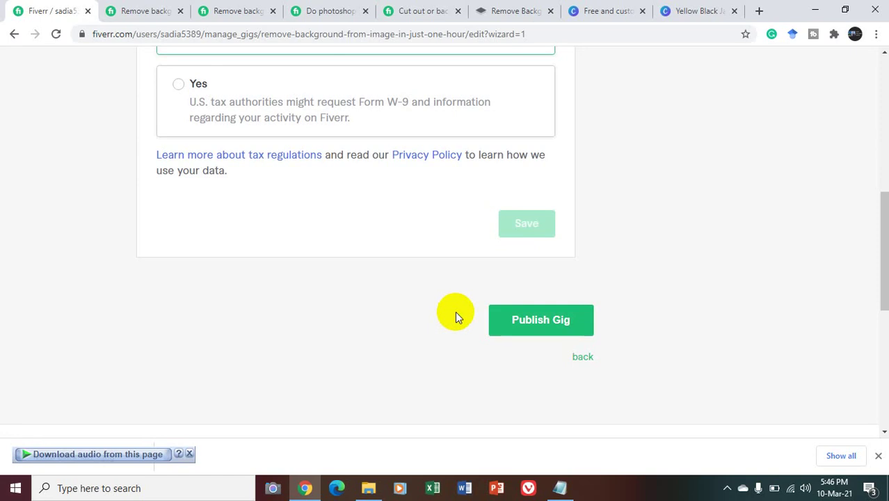
Step: Publish the gig and finish the setup to return to the gigs list
click(498, 320)
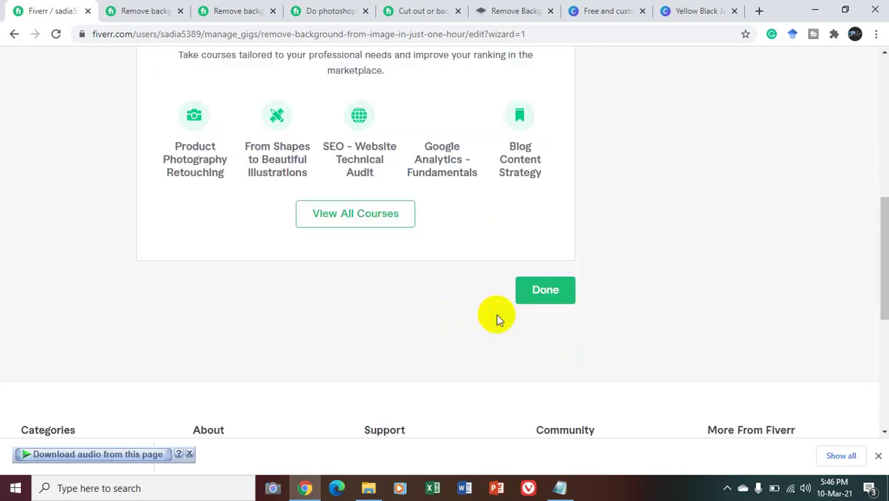
click(562, 286)
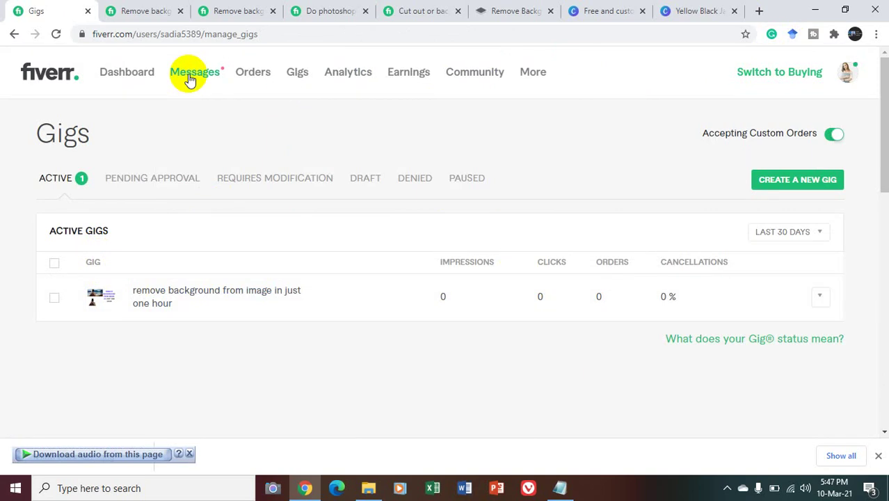
Step: Look at the buying mode, return to selling mode, and check the account's notifications
click(760, 75)
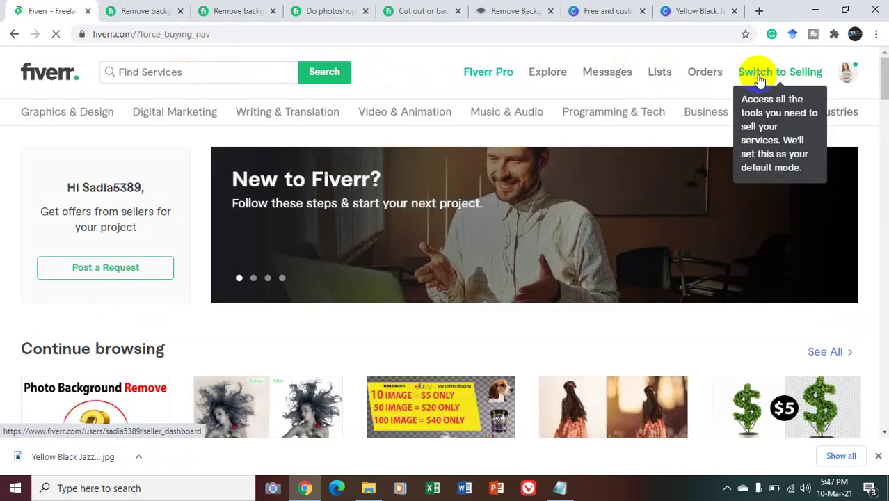
click(760, 78)
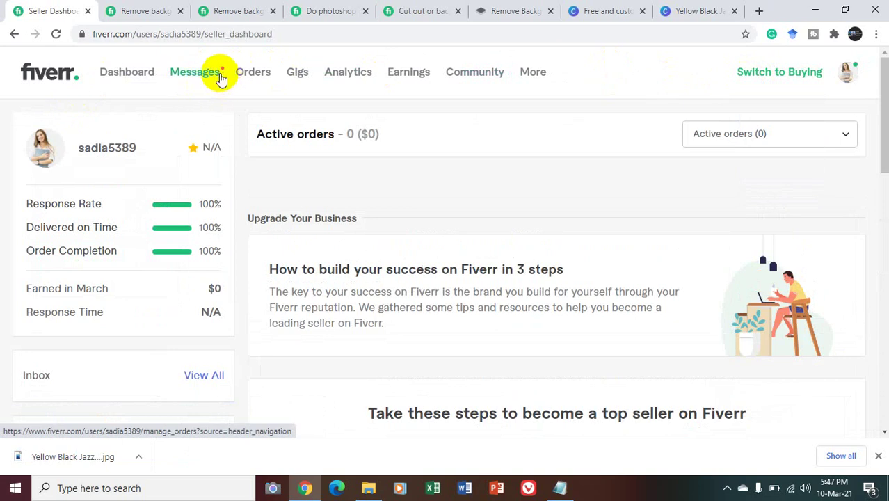
click(220, 78)
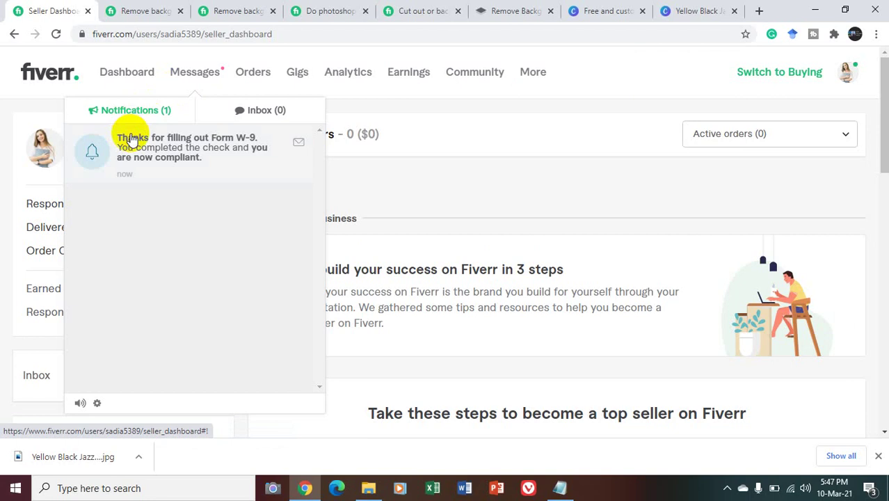
click(132, 138)
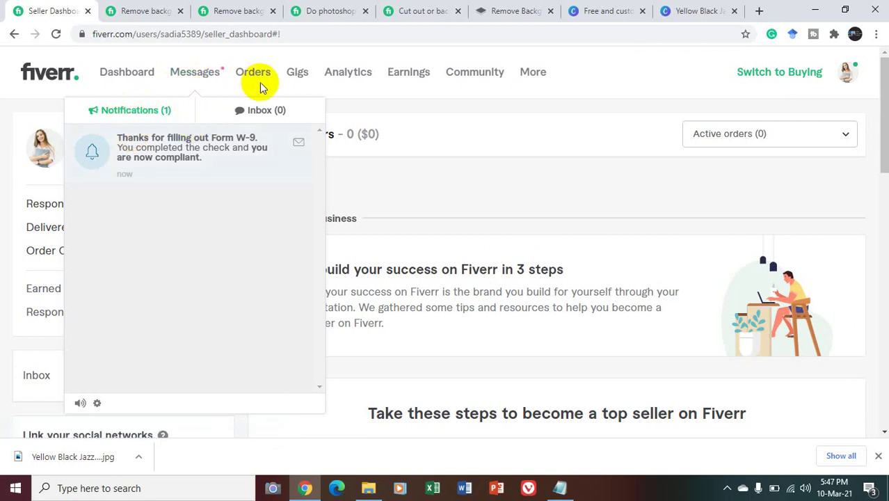
click(460, 97)
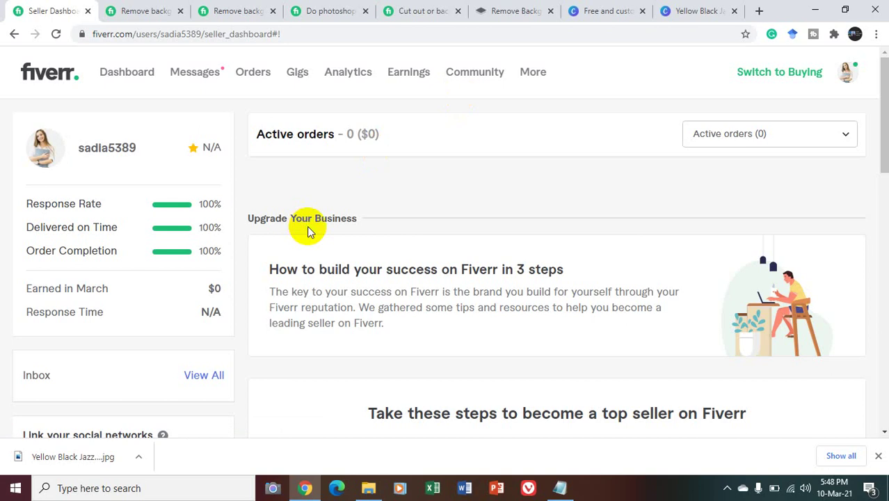
Step: Search Windows for the FastStone Capture app
click(107, 489)
text(fastStone Capture)
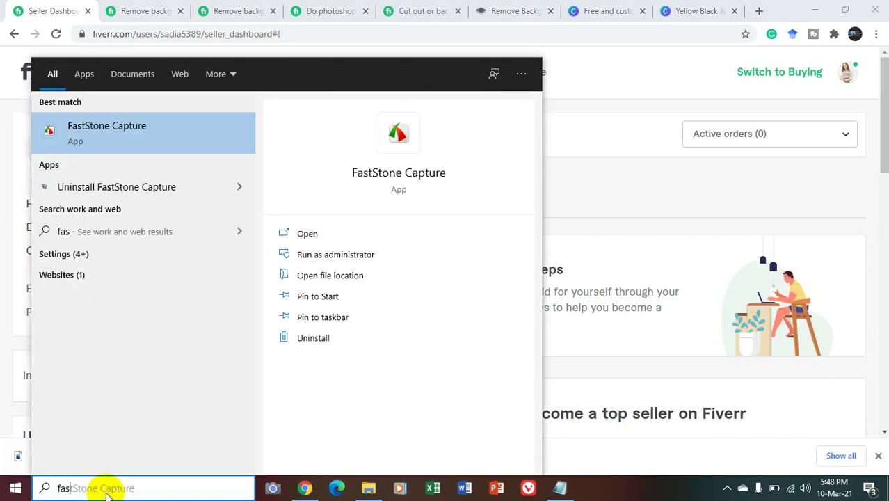